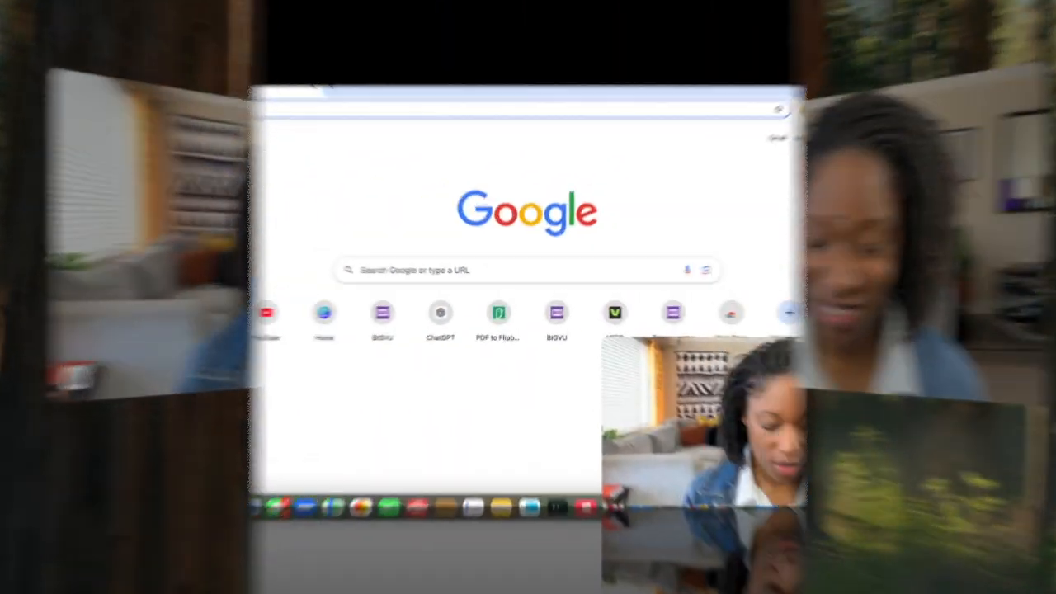
Open chatgpt.com in the browser.
{"action": "type", "text": "ch"}
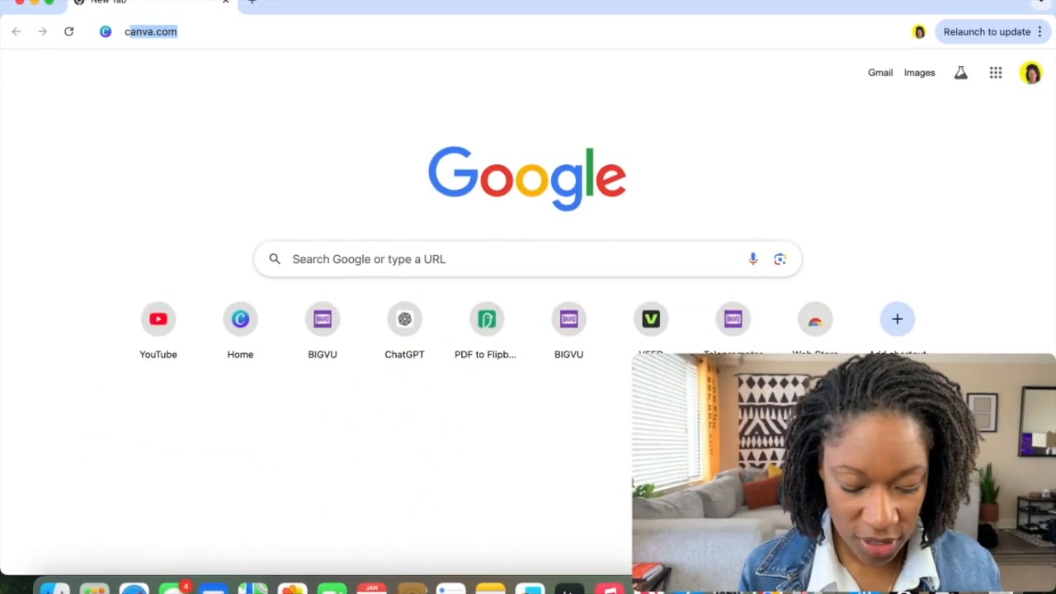
{"action": "type", "text": "a"}
{"action": "key", "text": "Return"}
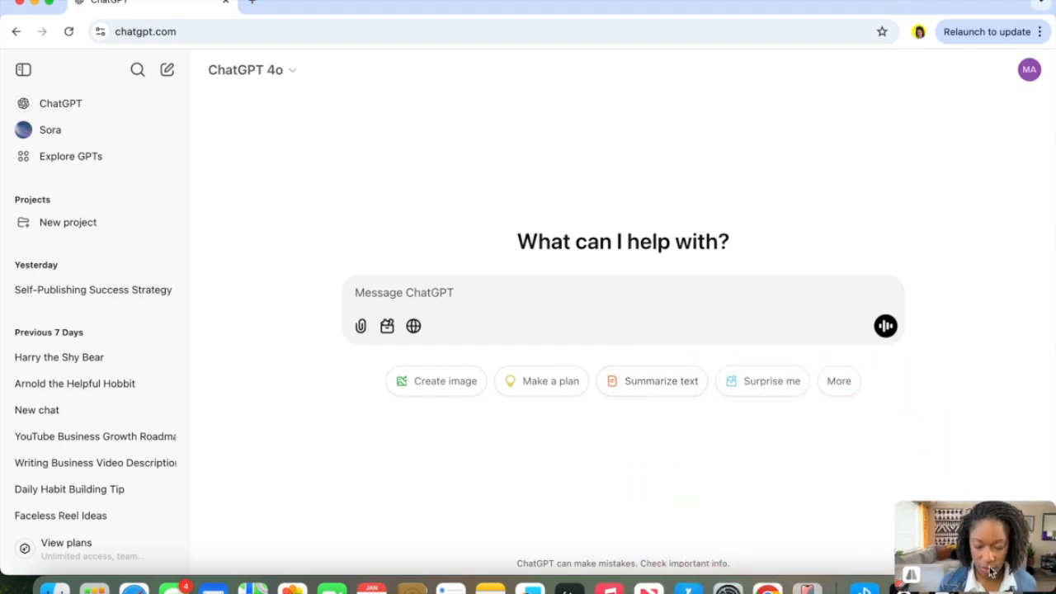
Open the "Harry the Shy Bear" conversation and review the story prompt and replies.
{"action": "left_click_drag", "start_coordinate": [990, 572], "coordinate": [991, 519]}
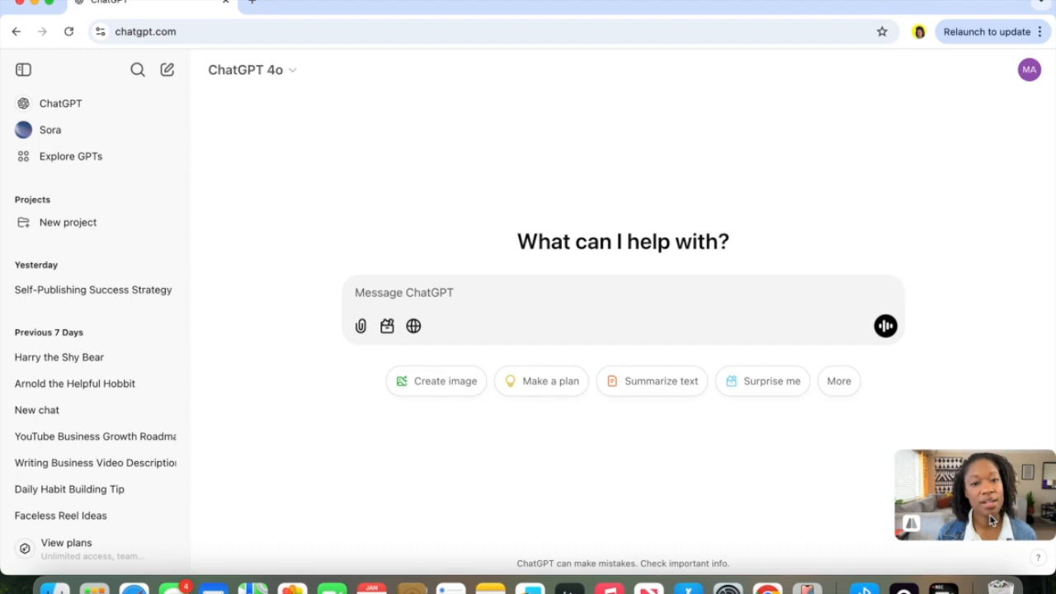
{"action": "left_click", "coordinate": [93, 364]}
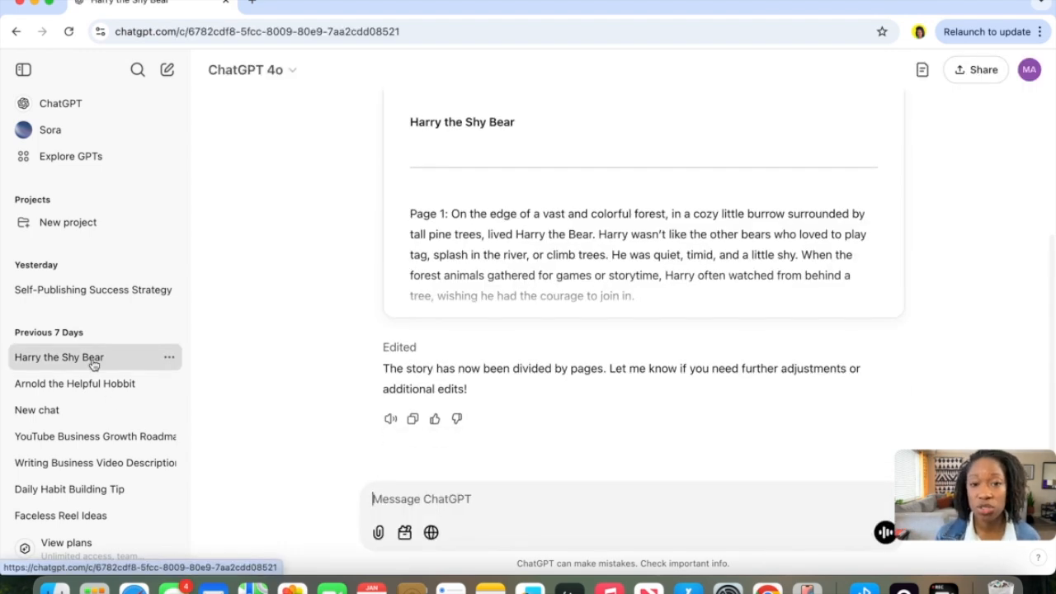
{"action": "scroll", "coordinate": [514, 147], "scroll_direction": "up", "scroll_amount": 5}
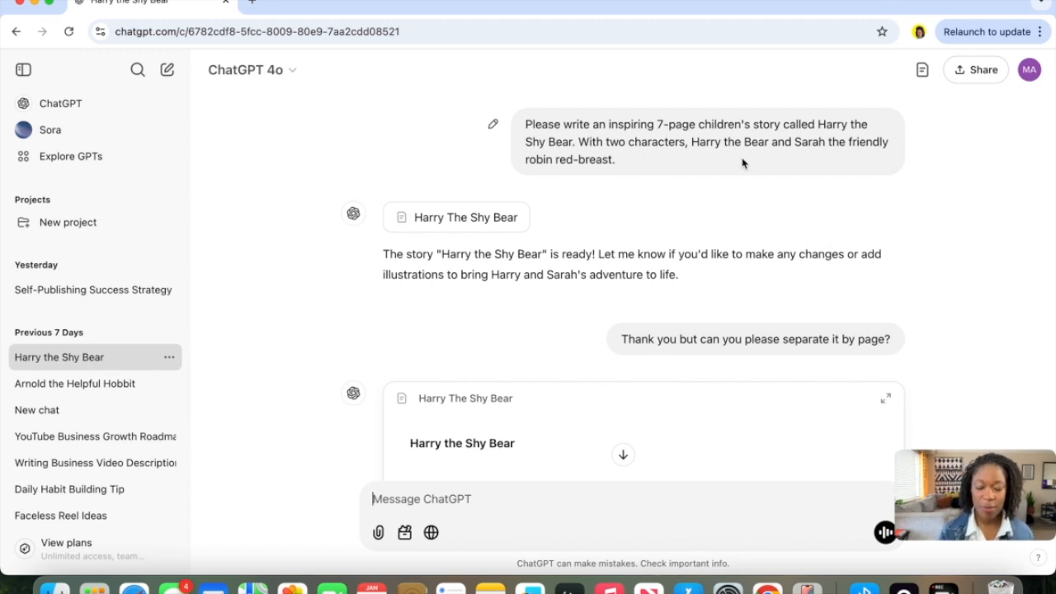
{"action": "scroll", "coordinate": [742, 163], "scroll_direction": "down", "scroll_amount": 2}
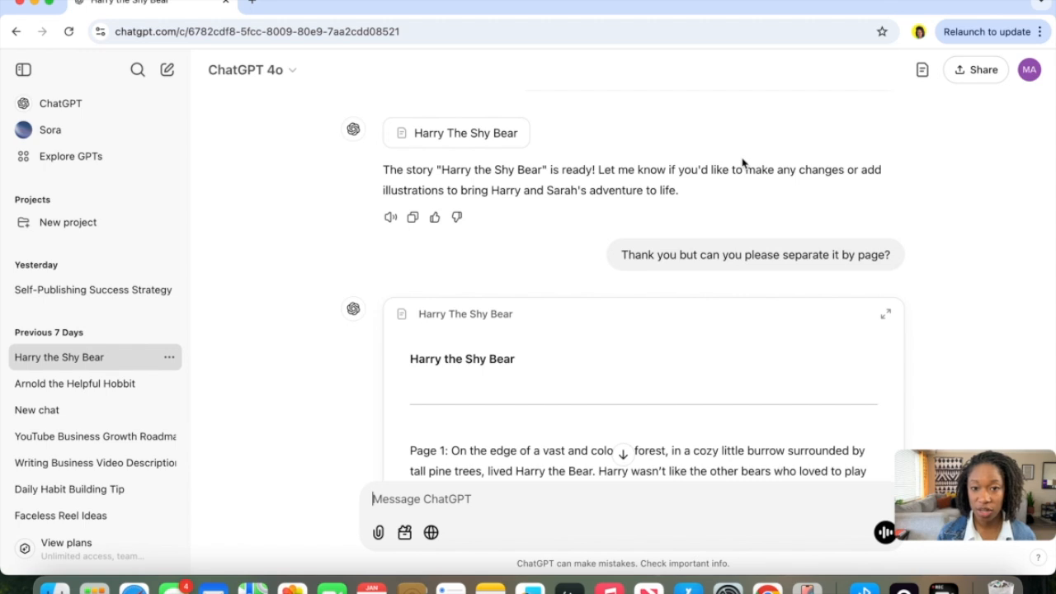
{"action": "scroll", "coordinate": [741, 163], "scroll_direction": "down", "scroll_amount": 1}
{"action": "scroll", "coordinate": [742, 162], "scroll_direction": "down", "scroll_amount": 4}
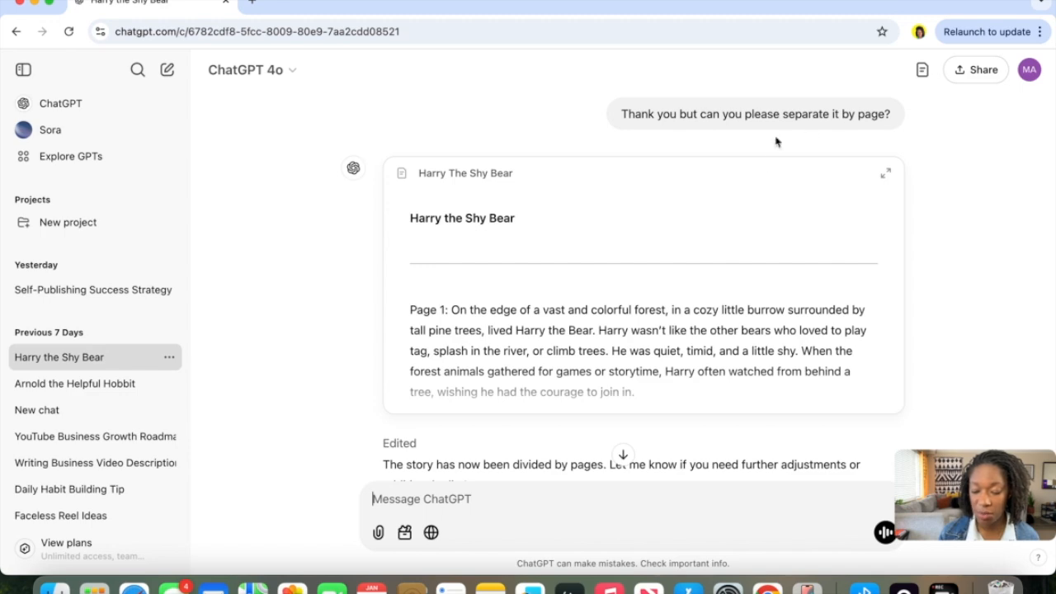
Open the "Harry The Shy Bear" story document and read through its pages.
{"action": "left_click", "coordinate": [646, 245]}
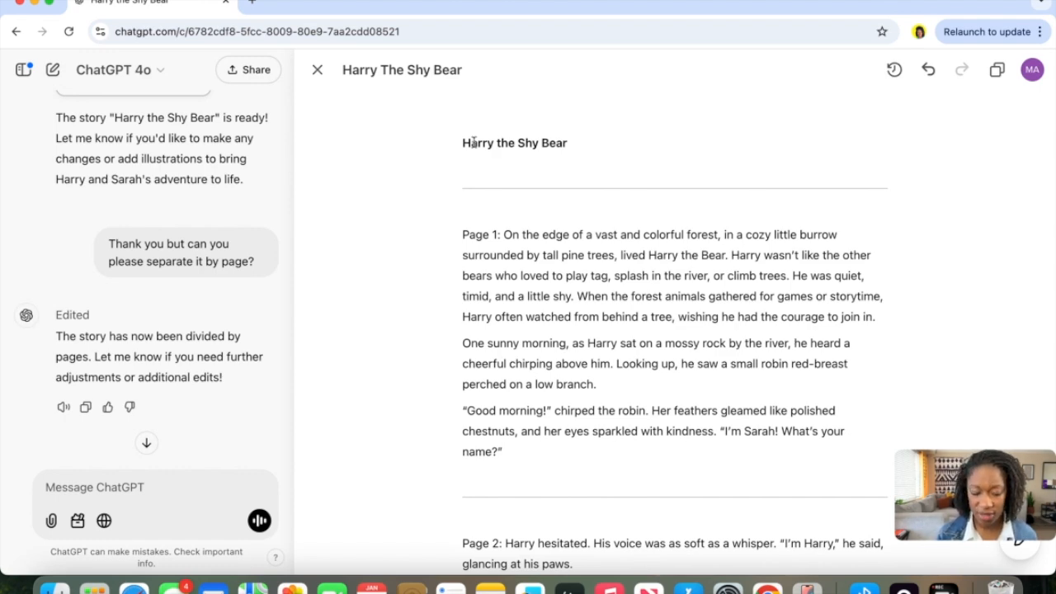
{"action": "scroll", "coordinate": [578, 229], "scroll_direction": "down", "scroll_amount": 10}
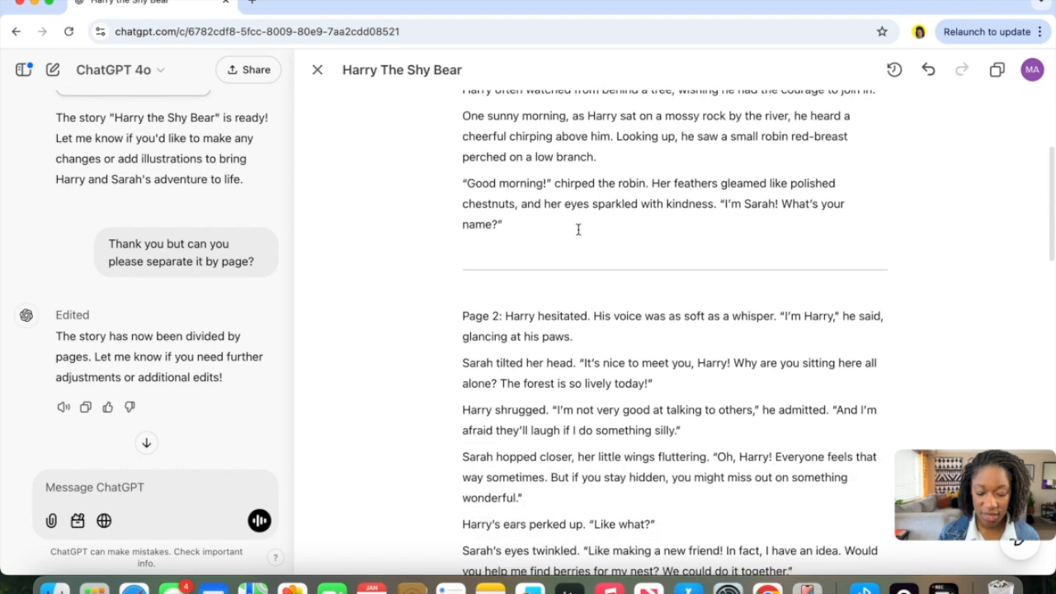
{"action": "scroll", "coordinate": [577, 229], "scroll_direction": "down", "scroll_amount": 11}
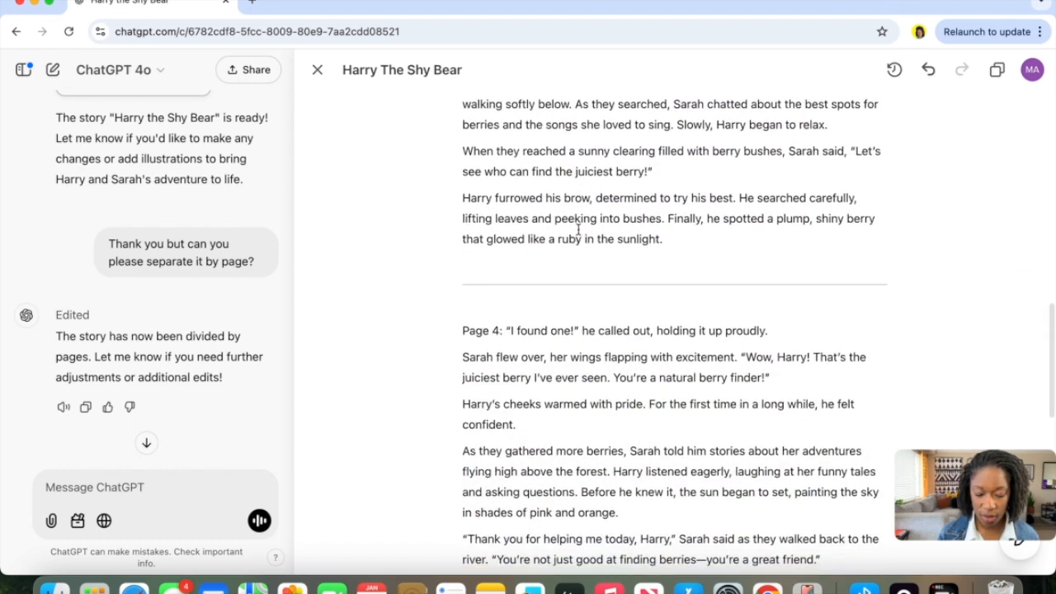
{"action": "scroll", "coordinate": [578, 229], "scroll_direction": "down", "scroll_amount": 4}
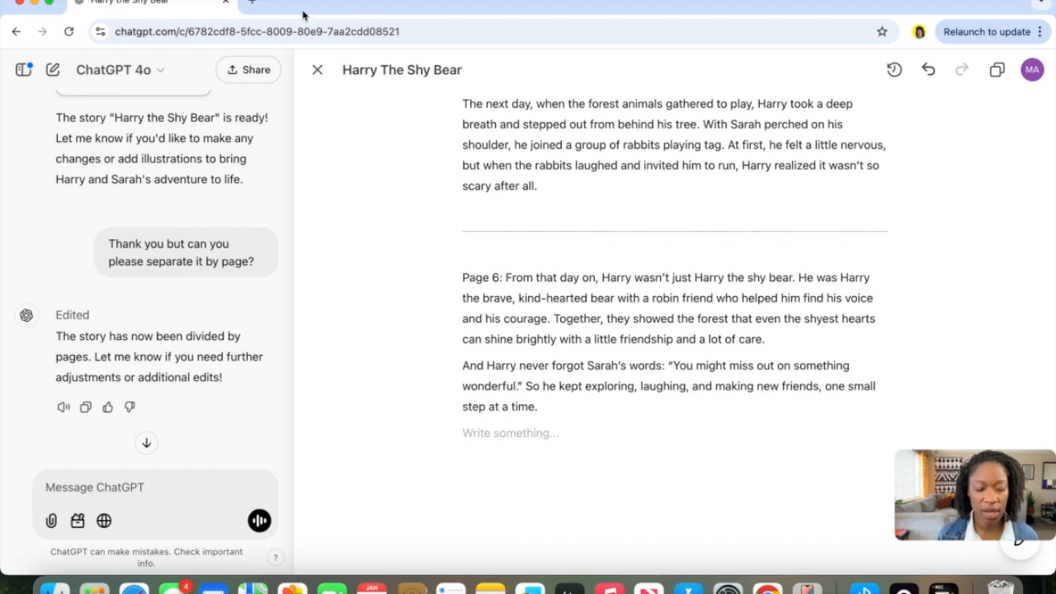
{"action": "scroll", "coordinate": [622, 198], "scroll_direction": "up", "scroll_amount": 10}
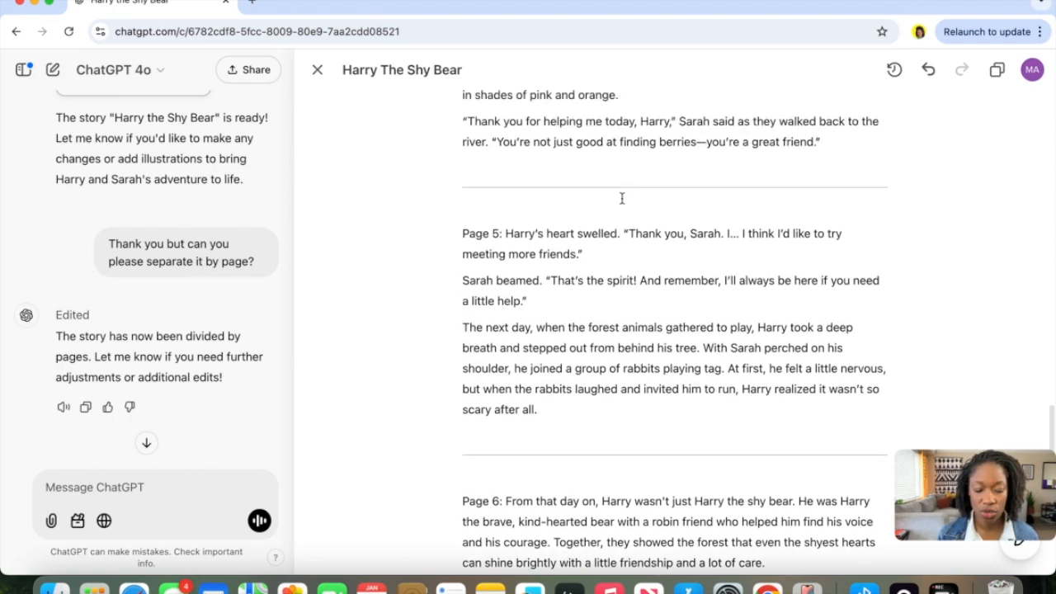
{"action": "scroll", "coordinate": [623, 198], "scroll_direction": "up", "scroll_amount": 10}
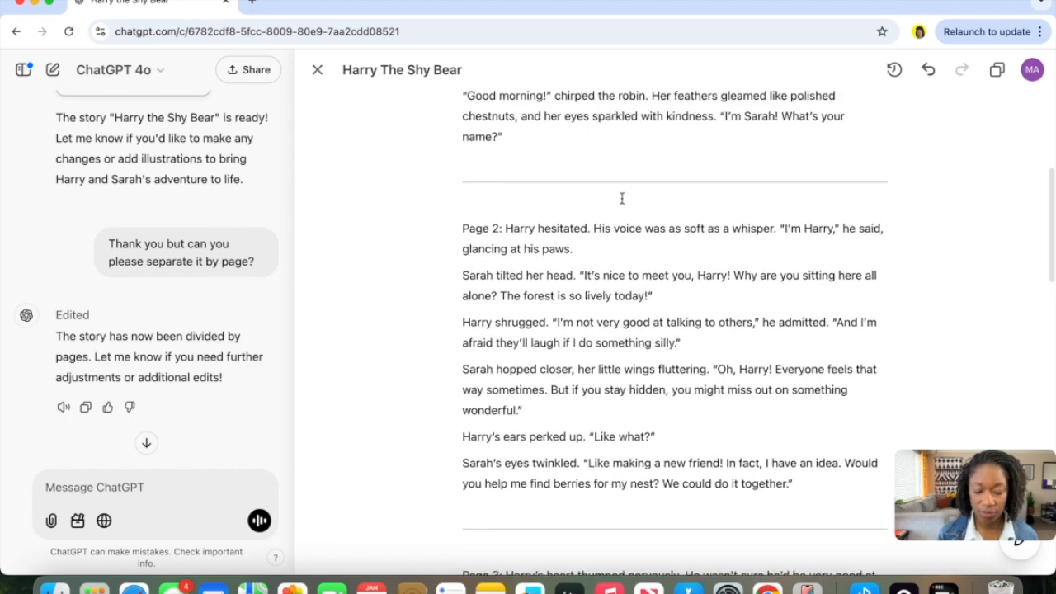
{"action": "scroll", "coordinate": [622, 198], "scroll_direction": "up", "scroll_amount": 2}
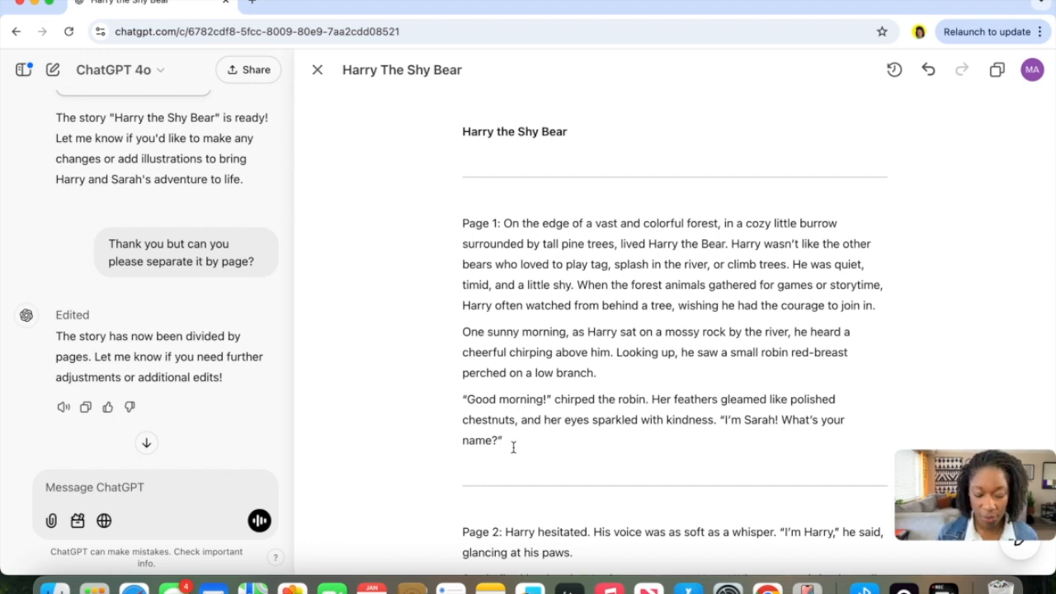
Copy the Page 1 story text and open canva.com in a new browser tab.
{"action": "left_click_drag", "start_coordinate": [513, 446], "coordinate": [507, 227]}
{"action": "key", "text": "super+c"}
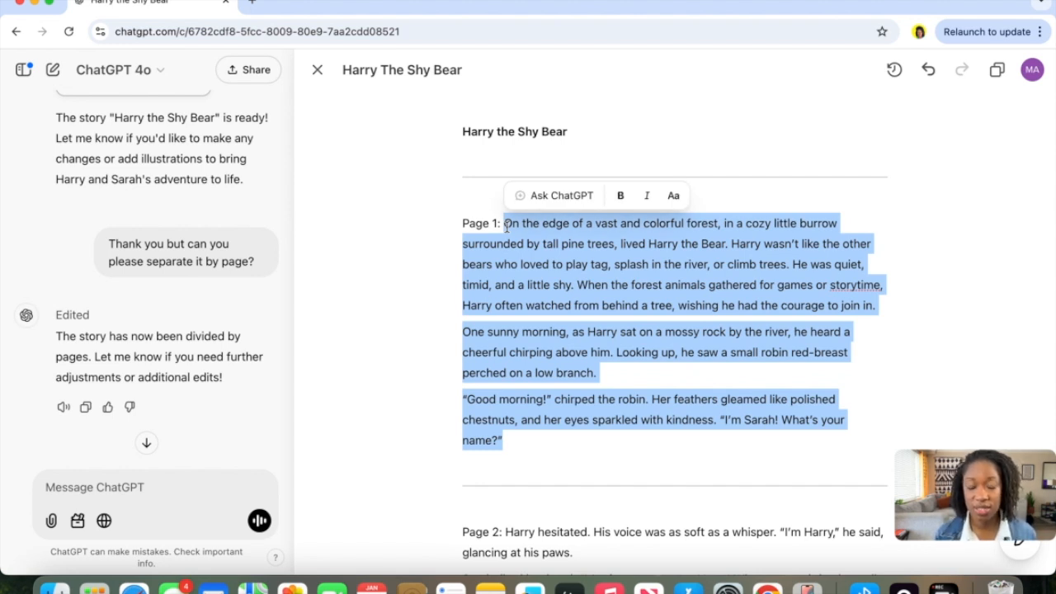
{"action": "left_click", "coordinate": [253, 2]}
{"action": "type", "text": "canva.com"}
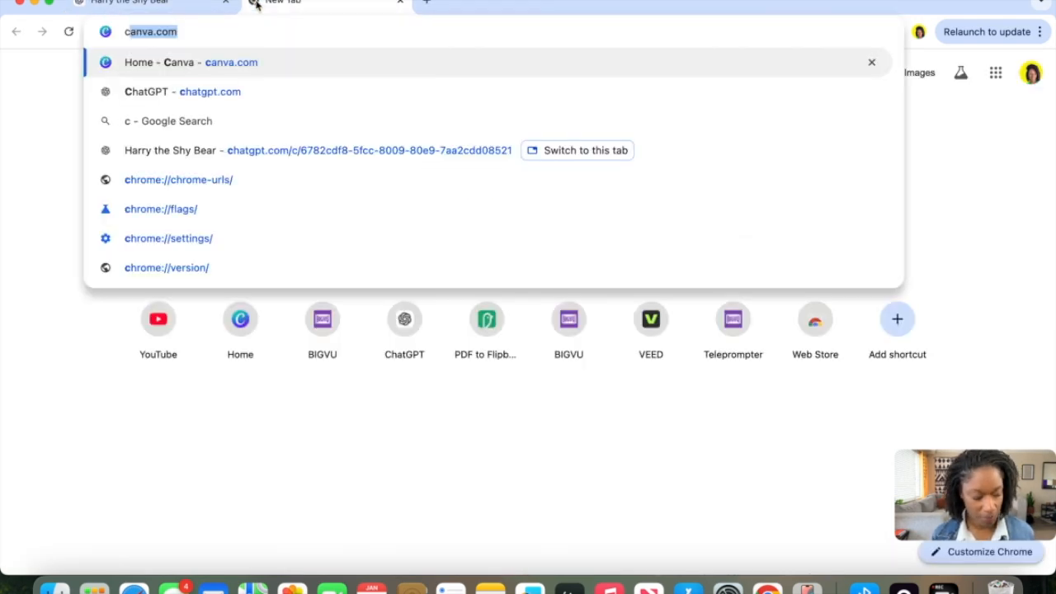
{"action": "key", "text": "Return"}
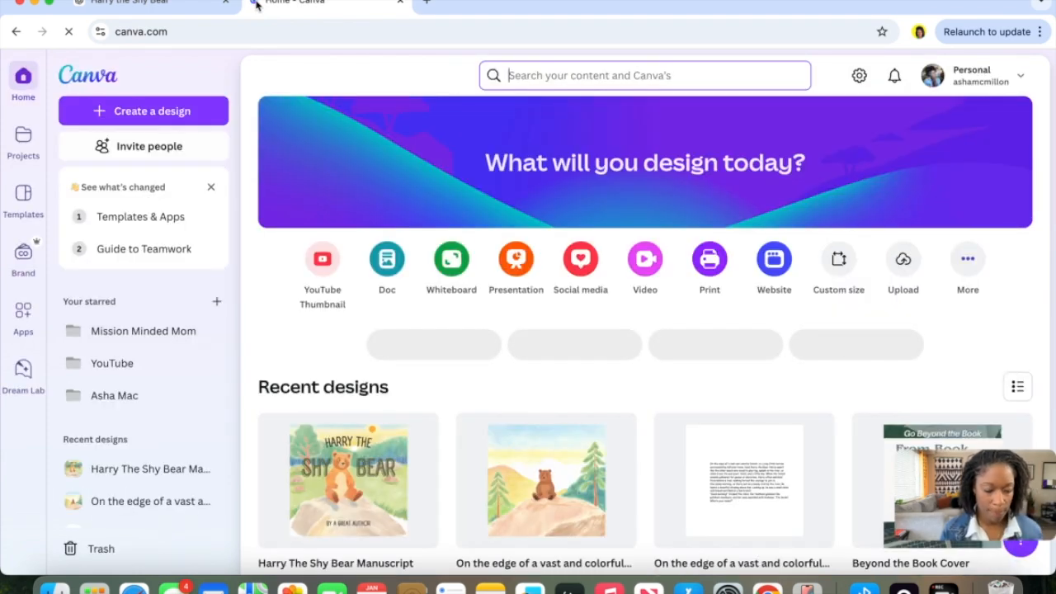
Create a new custom-size design of 8 × 8 in, choosing the Story Book format.
{"action": "left_click", "coordinate": [136, 113]}
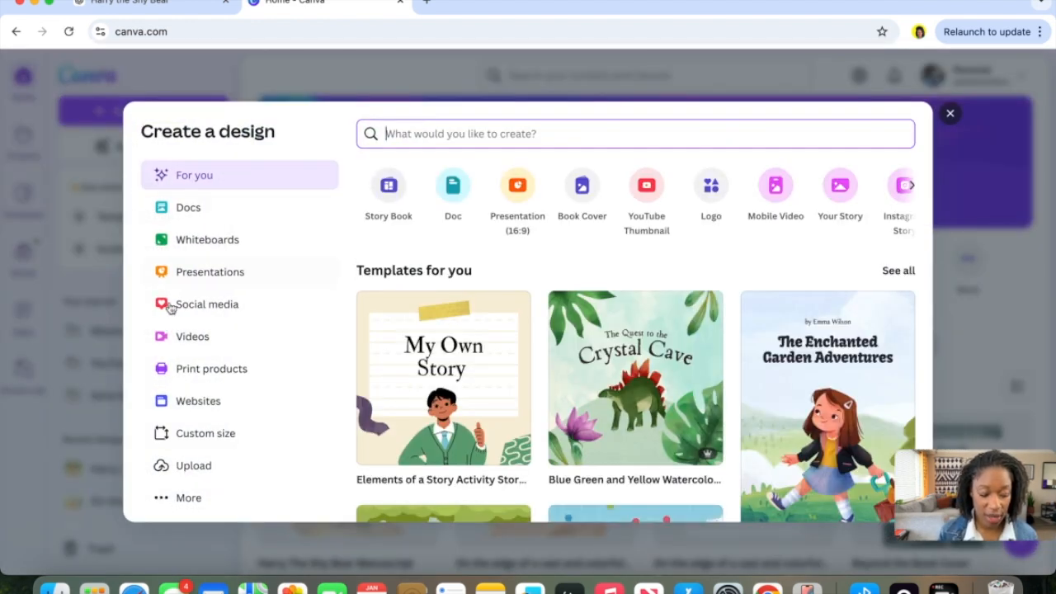
{"action": "left_click", "coordinate": [203, 434]}
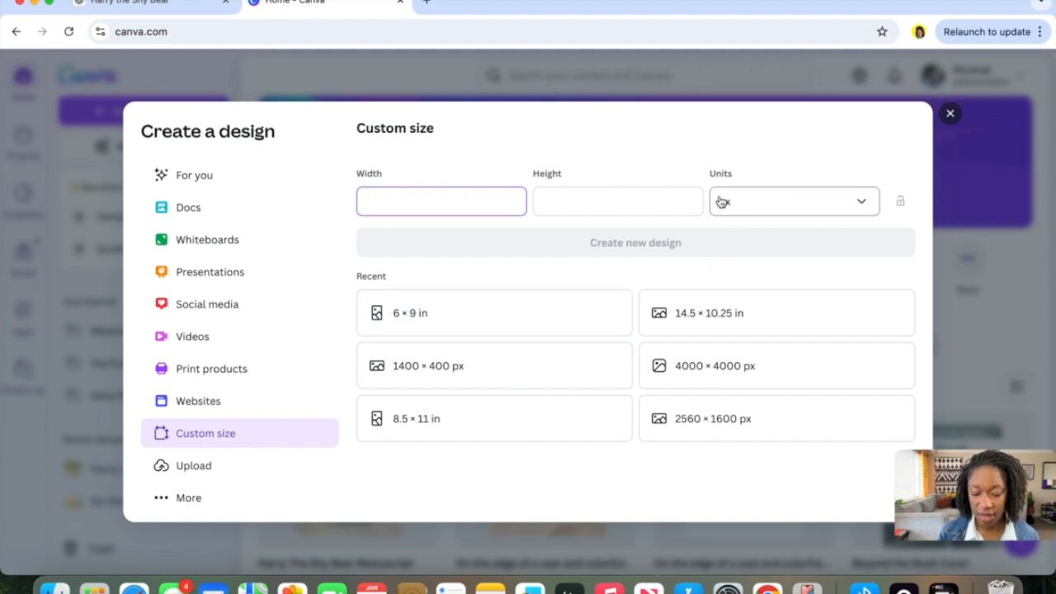
{"action": "left_click", "coordinate": [754, 208]}
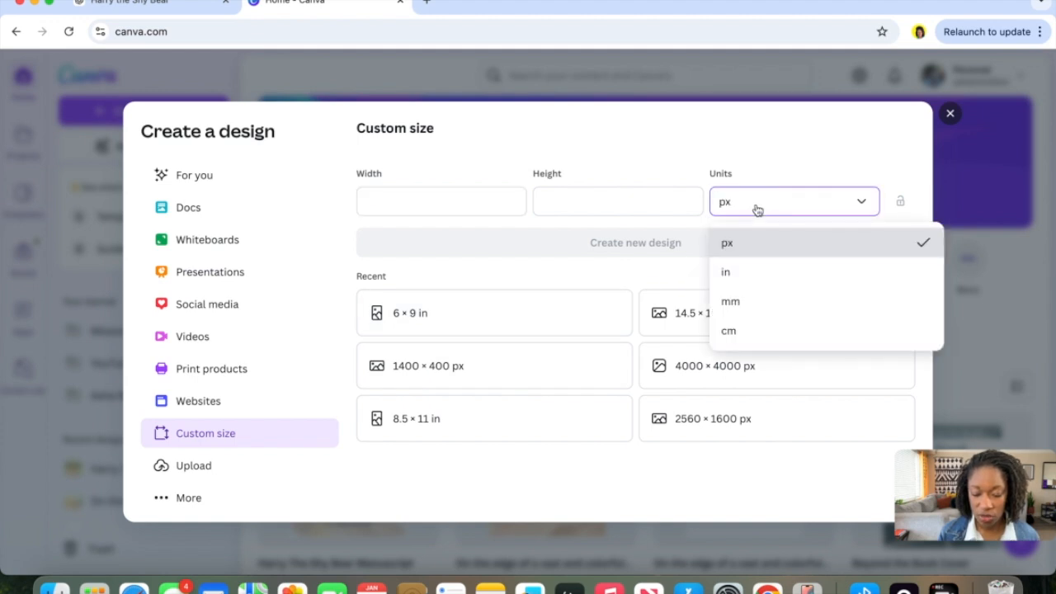
{"action": "left_click", "coordinate": [740, 273]}
{"action": "left_click", "coordinate": [499, 208]}
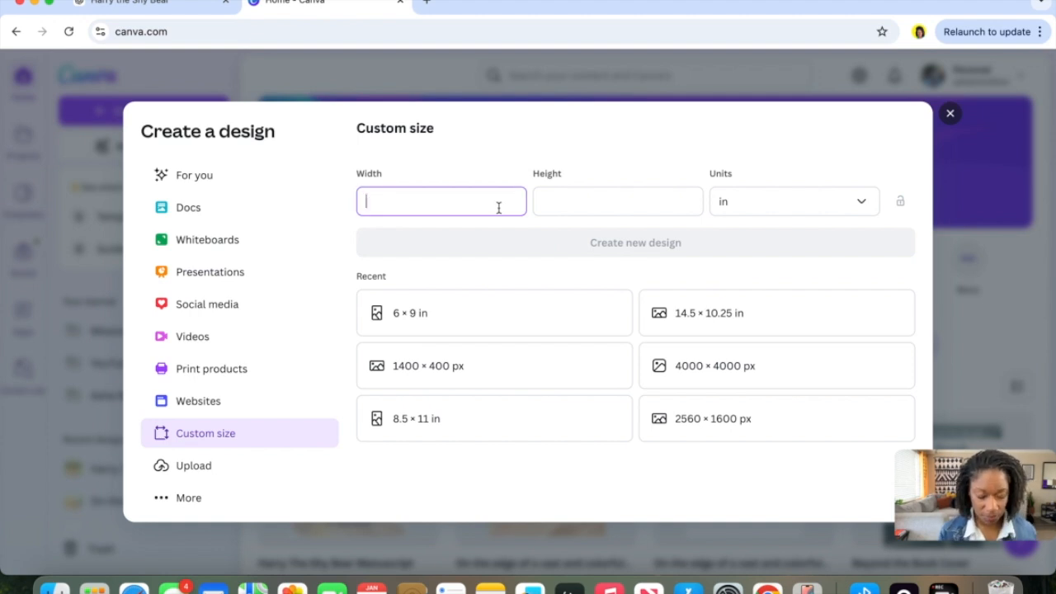
{"action": "type", "text": "8"}
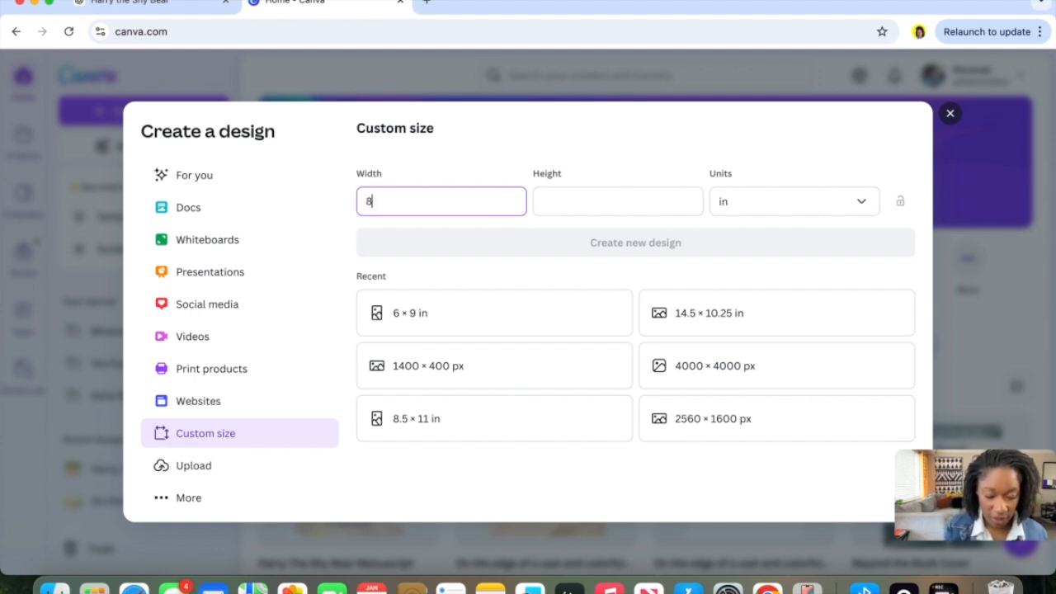
{"action": "key", "text": "Tab"}
{"action": "type", "text": "8"}
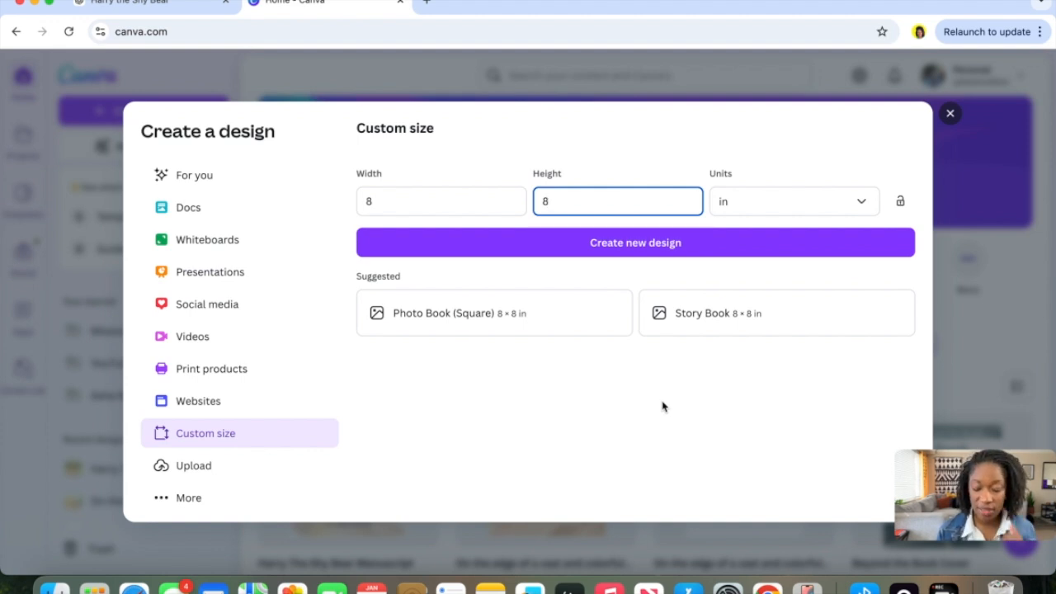
{"action": "left_click", "coordinate": [730, 329]}
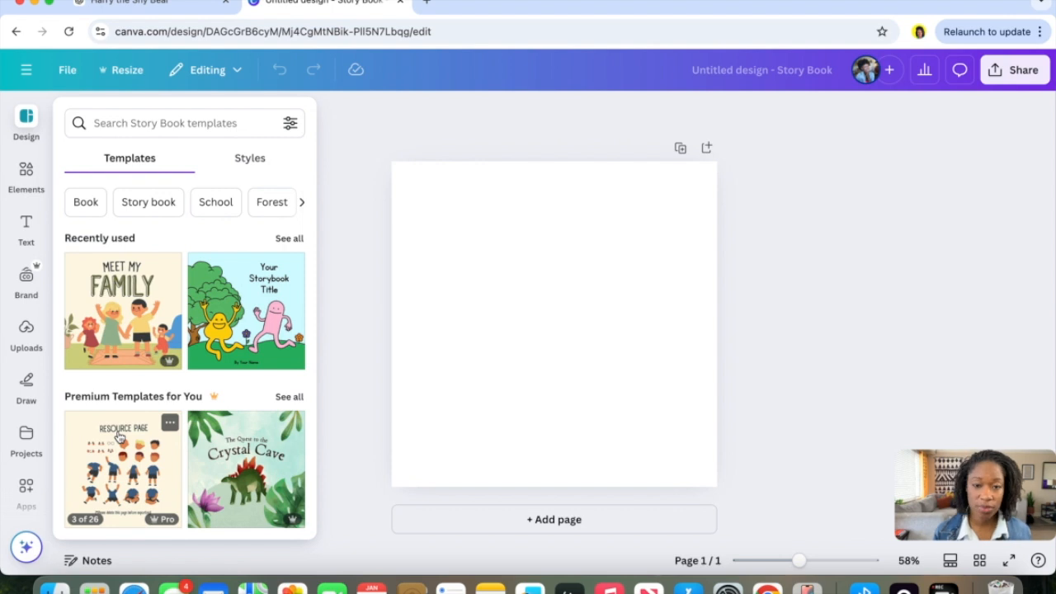
Paste the copied Page 1 text onto the blank page and deselect it.
{"action": "scroll", "coordinate": [118, 437], "scroll_direction": "down", "scroll_amount": 4}
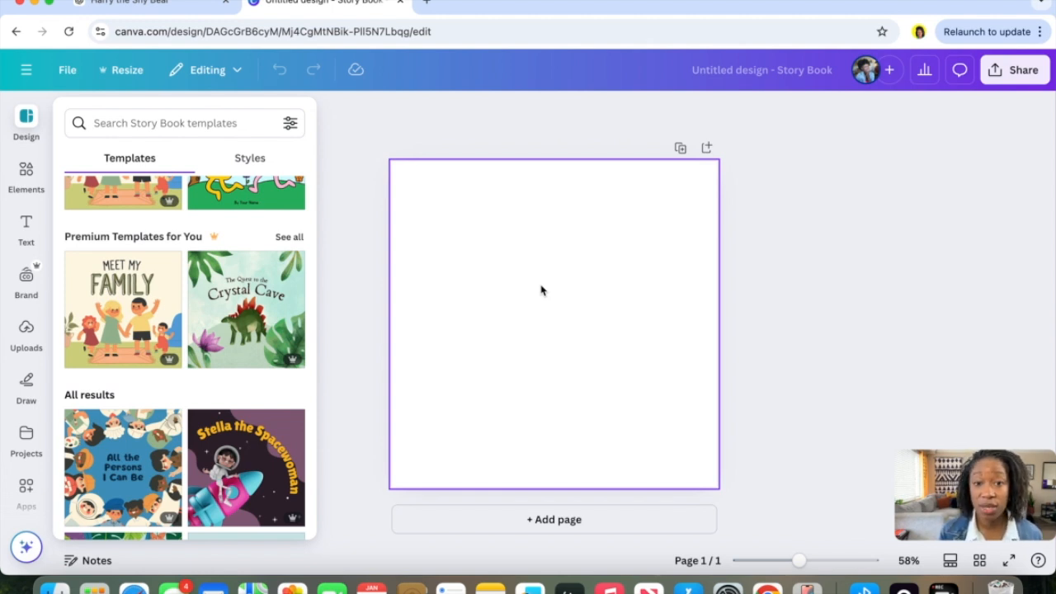
{"action": "key", "text": "super+v"}
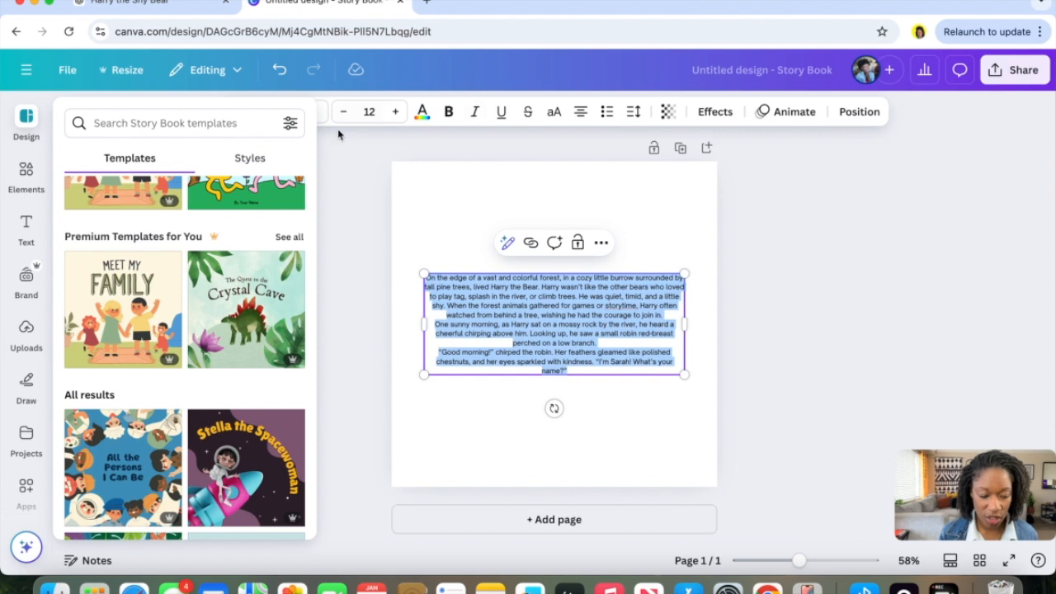
{"action": "left_click", "coordinate": [353, 186]}
{"action": "left_click", "coordinate": [353, 186]}
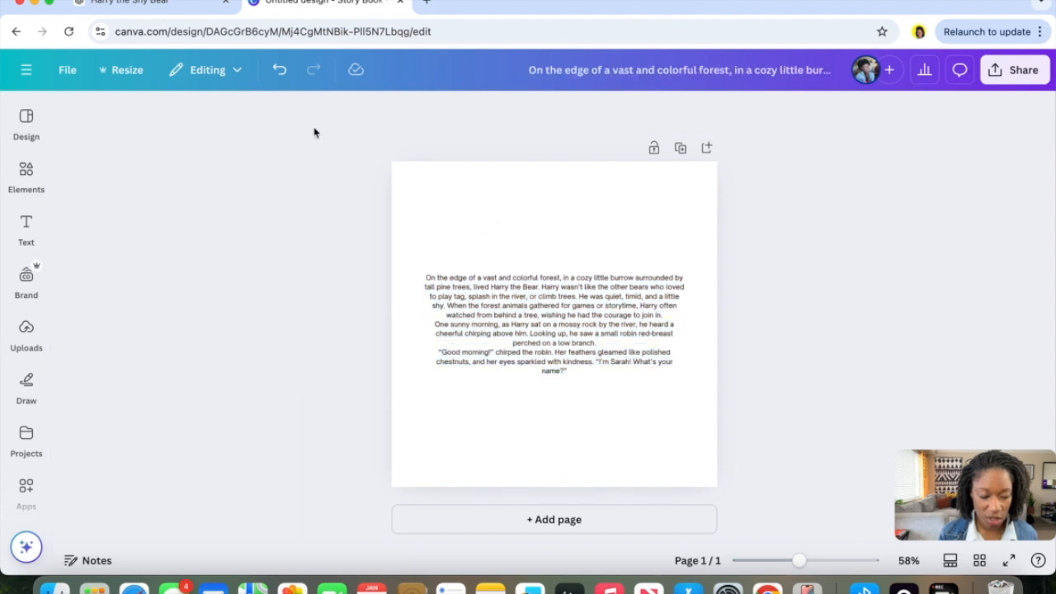
Change the pasted text's font to Comic Sans.
{"action": "left_click", "coordinate": [516, 280]}
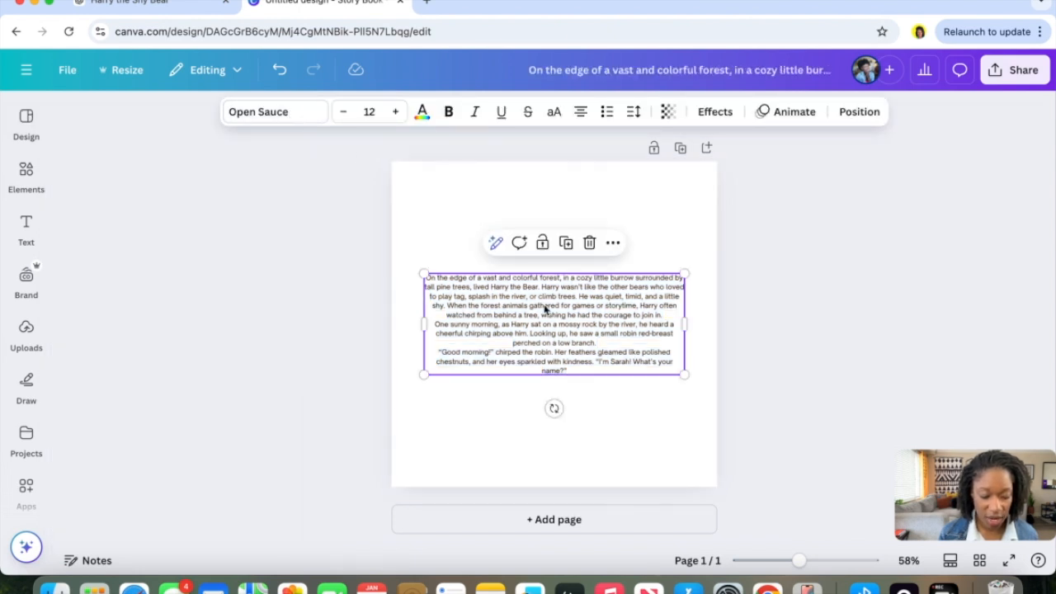
{"action": "left_click", "coordinate": [283, 111]}
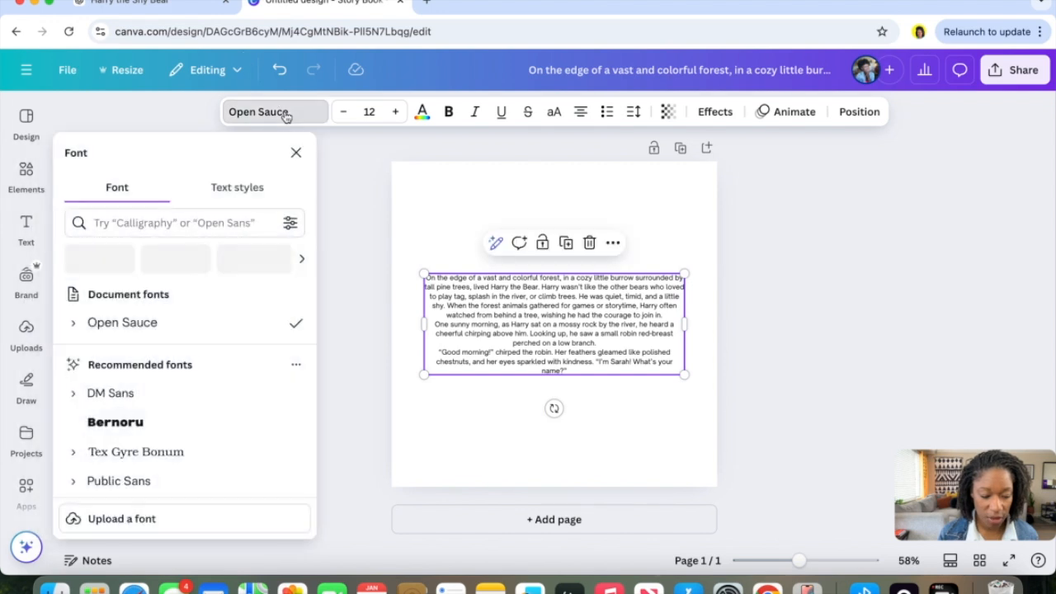
{"action": "scroll", "coordinate": [192, 379], "scroll_direction": "down", "scroll_amount": 5}
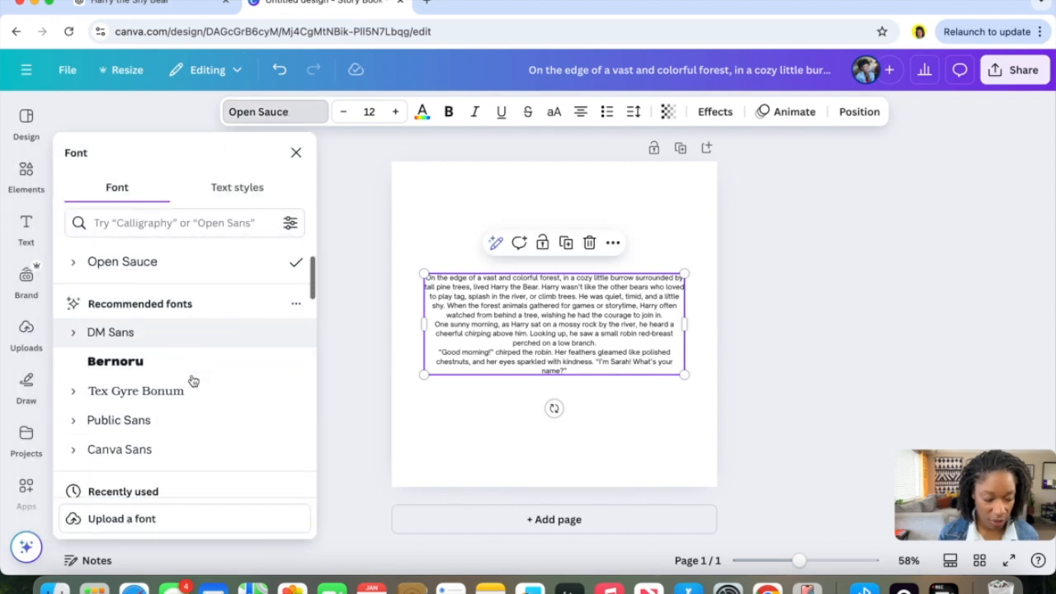
{"action": "left_click", "coordinate": [184, 385]}
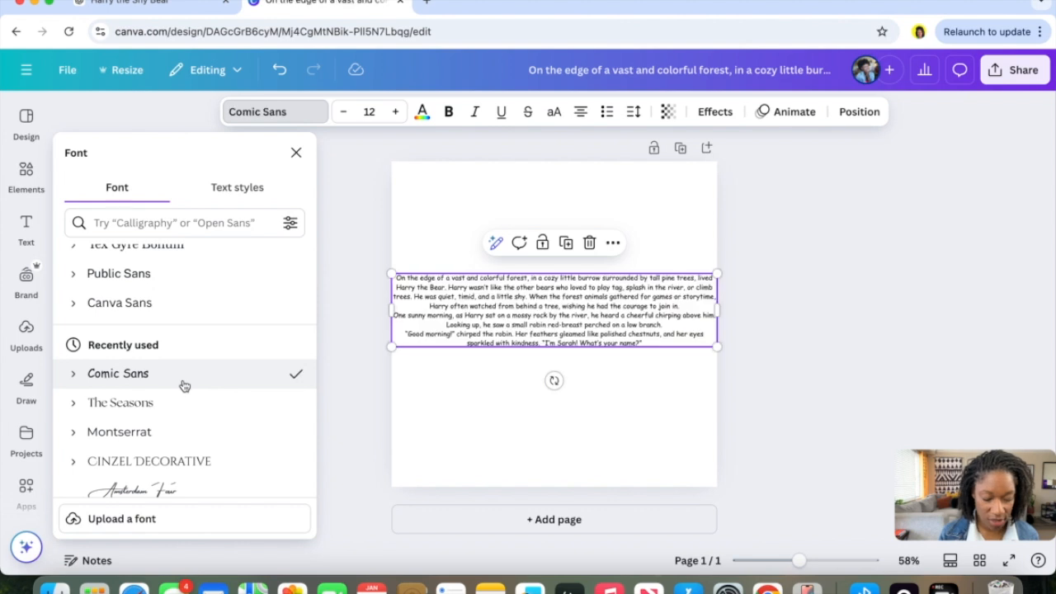
Narrow the text box and center it on the page.
{"action": "left_click_drag", "start_coordinate": [388, 311], "coordinate": [520, 312]}
{"action": "left_click_drag", "start_coordinate": [604, 311], "coordinate": [509, 295]}
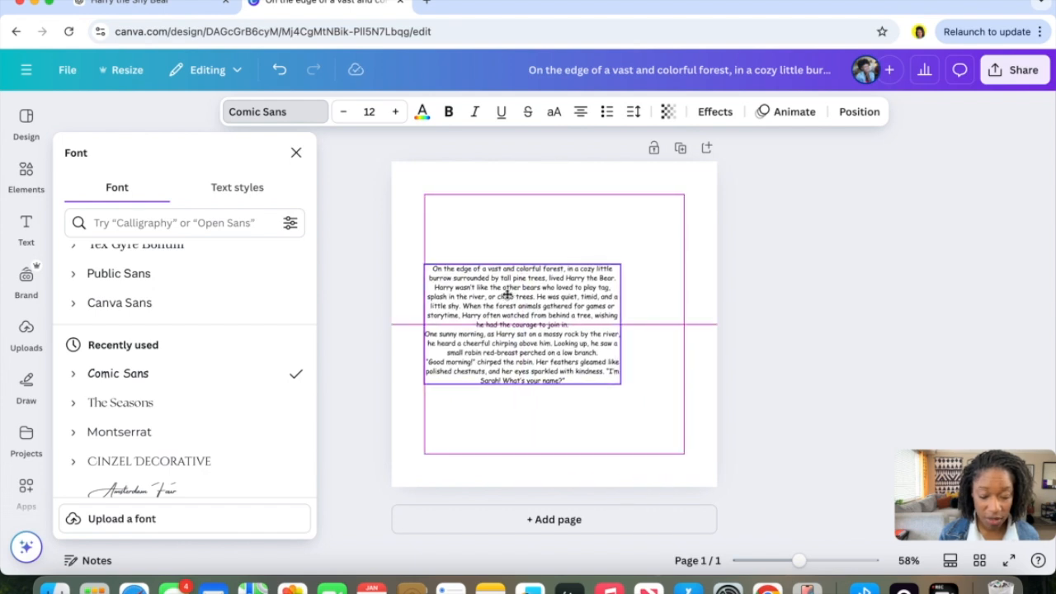
{"action": "left_click_drag", "start_coordinate": [507, 294], "coordinate": [541, 302]}
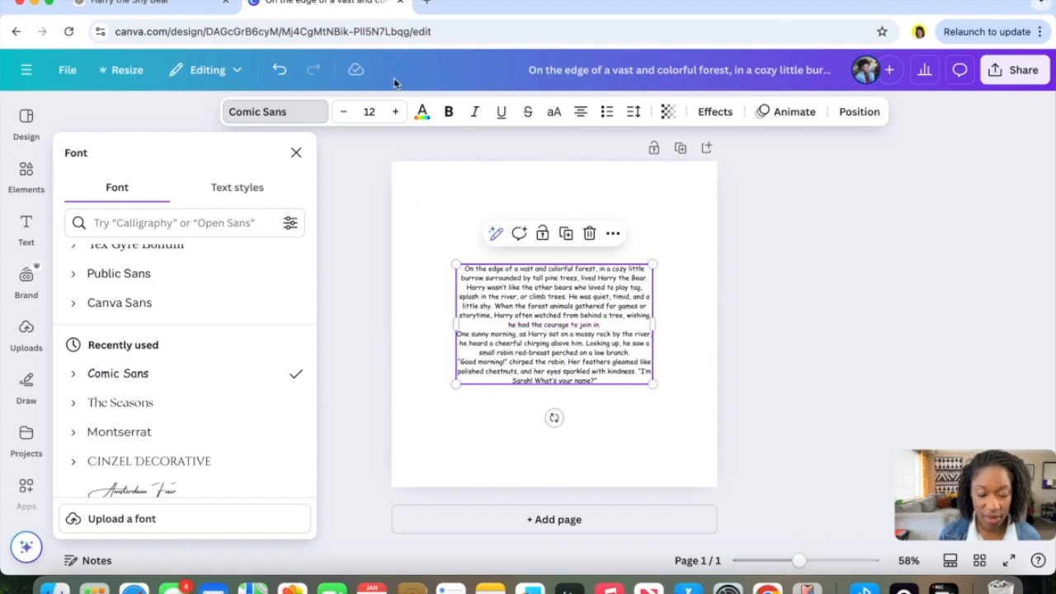
Increase the text size to 16 and move the text box up slightly.
{"action": "left_click", "coordinate": [400, 112]}
{"action": "left_click", "coordinate": [400, 112]}
{"action": "left_click", "coordinate": [400, 113]}
{"action": "left_click", "coordinate": [400, 113]}
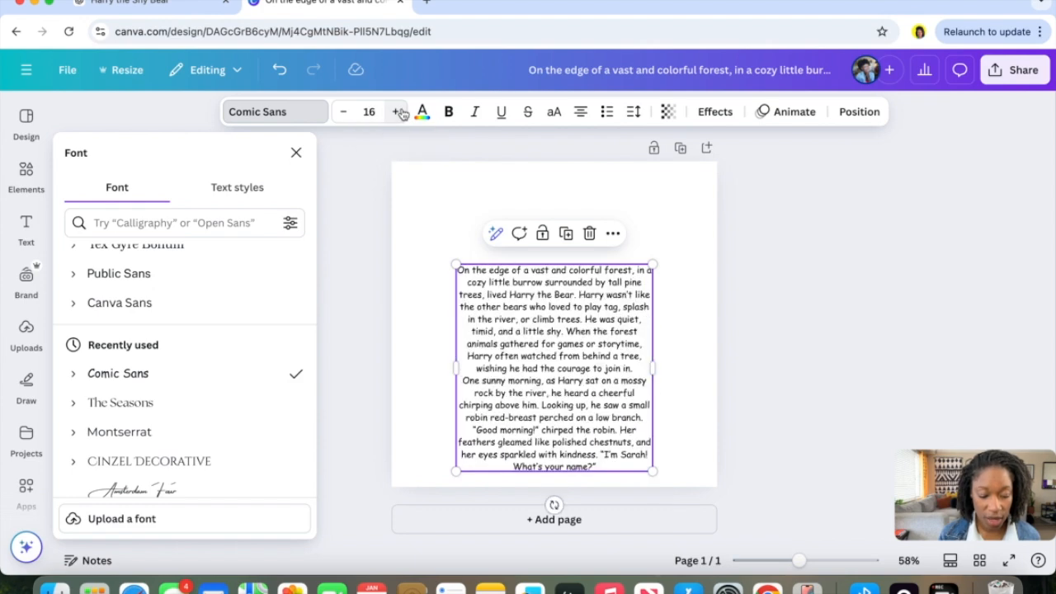
{"action": "left_click_drag", "start_coordinate": [536, 318], "coordinate": [541, 272]}
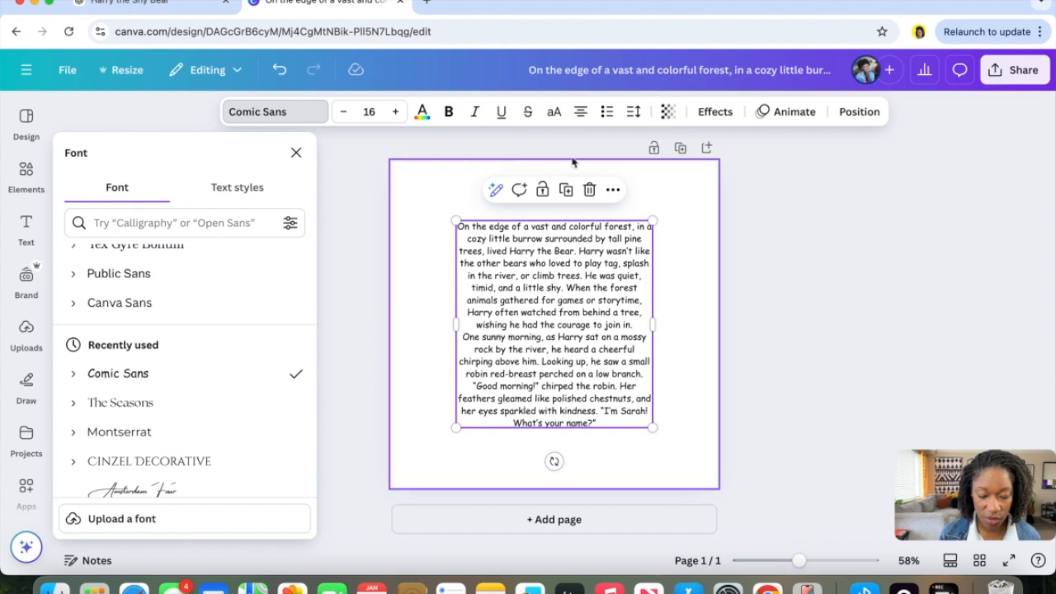
Cycle the text alignment of the story text box until it is left-aligned.
{"action": "left_click", "coordinate": [580, 113]}
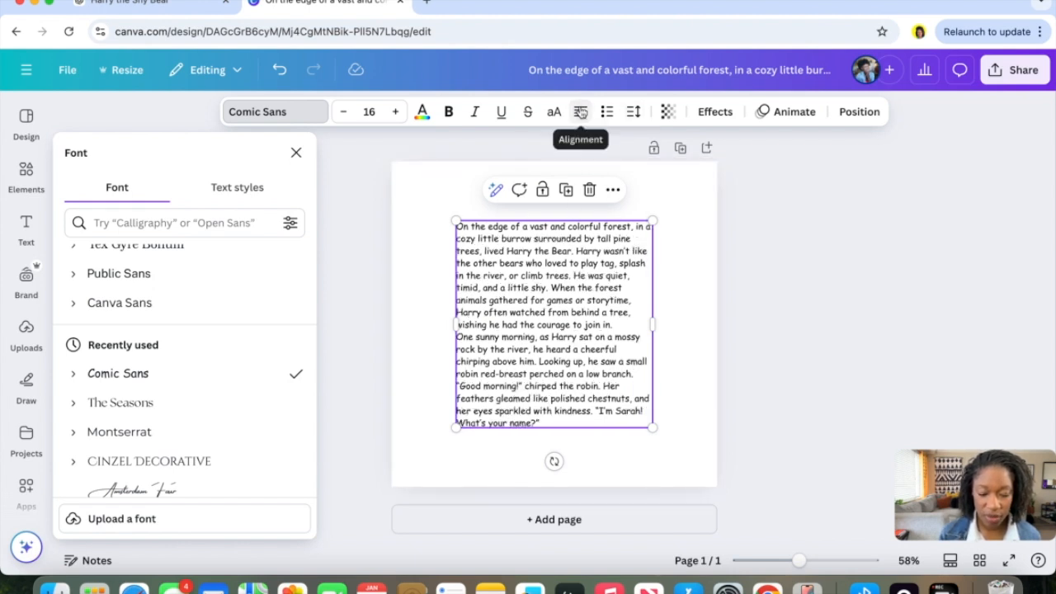
{"action": "left_click", "coordinate": [581, 113]}
{"action": "left_click", "coordinate": [581, 112]}
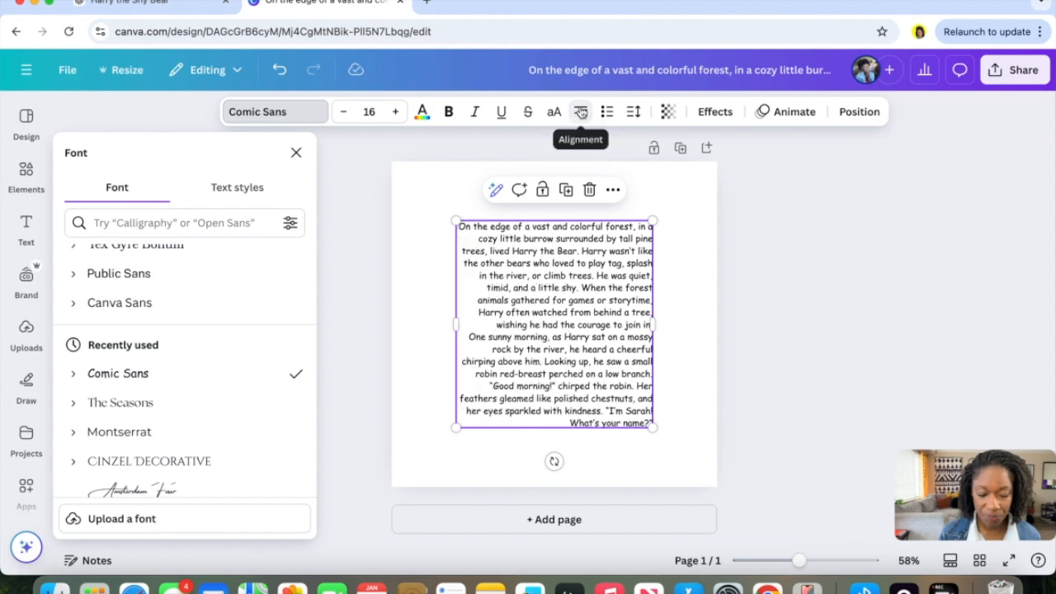
{"action": "left_click", "coordinate": [581, 112]}
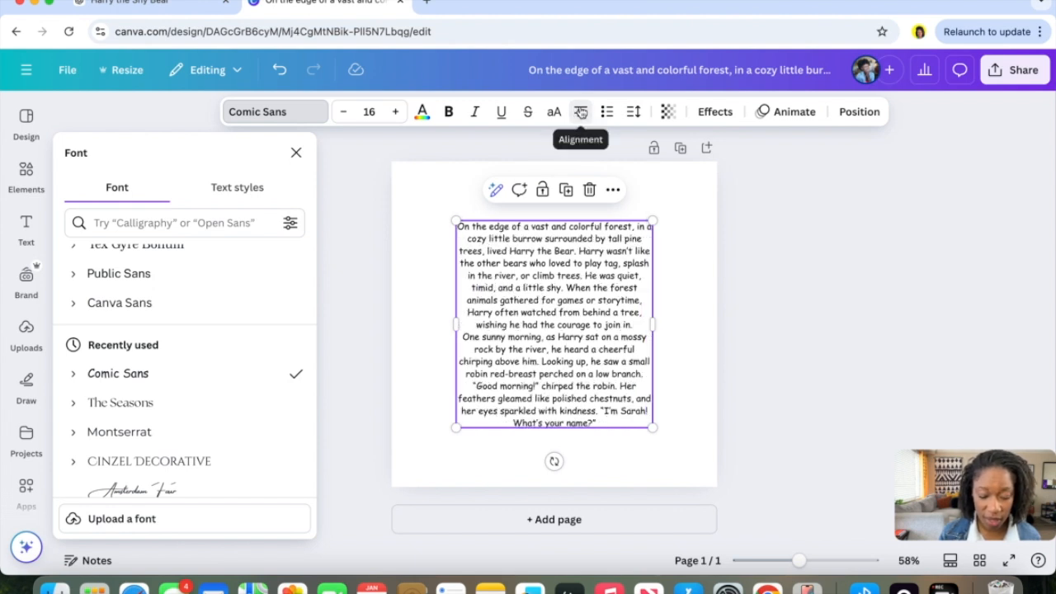
{"action": "left_click", "coordinate": [581, 112]}
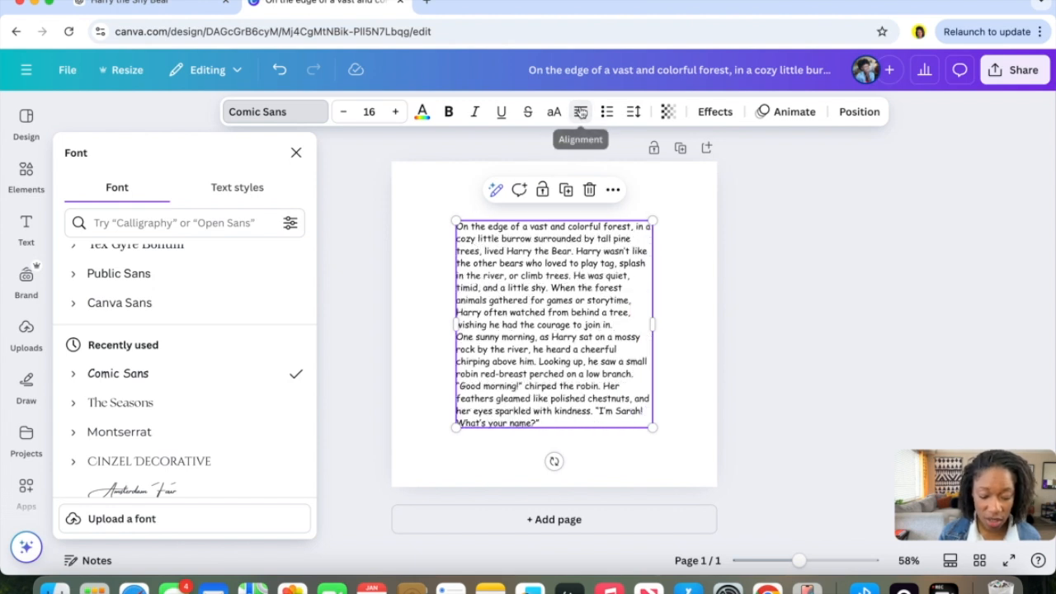
Increase the text's line spacing to about 1.61 and move the text box up slightly.
{"action": "left_click", "coordinate": [635, 116]}
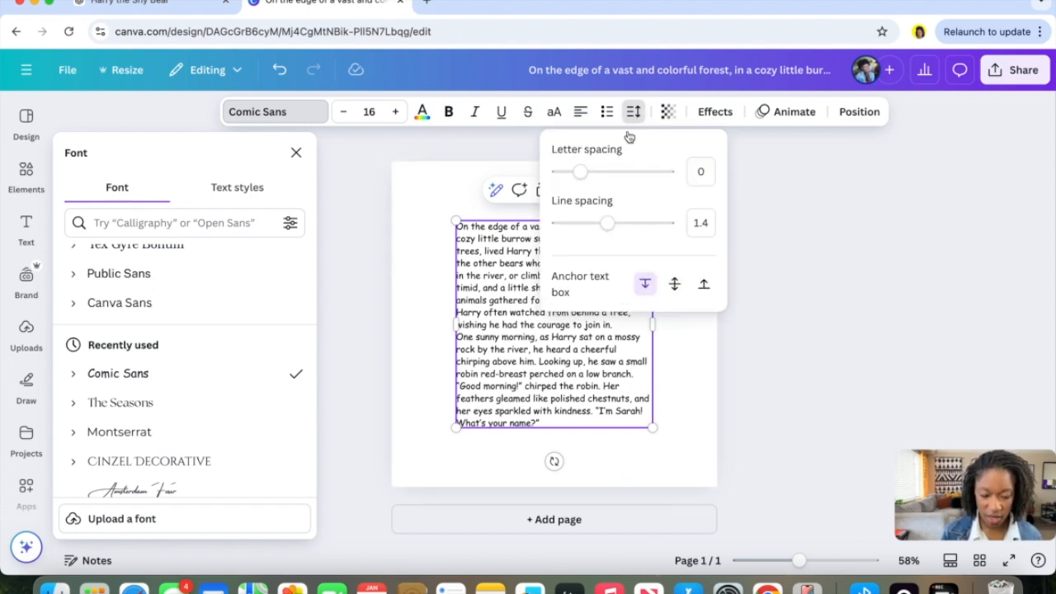
{"action": "left_click_drag", "start_coordinate": [608, 224], "coordinate": [619, 226]}
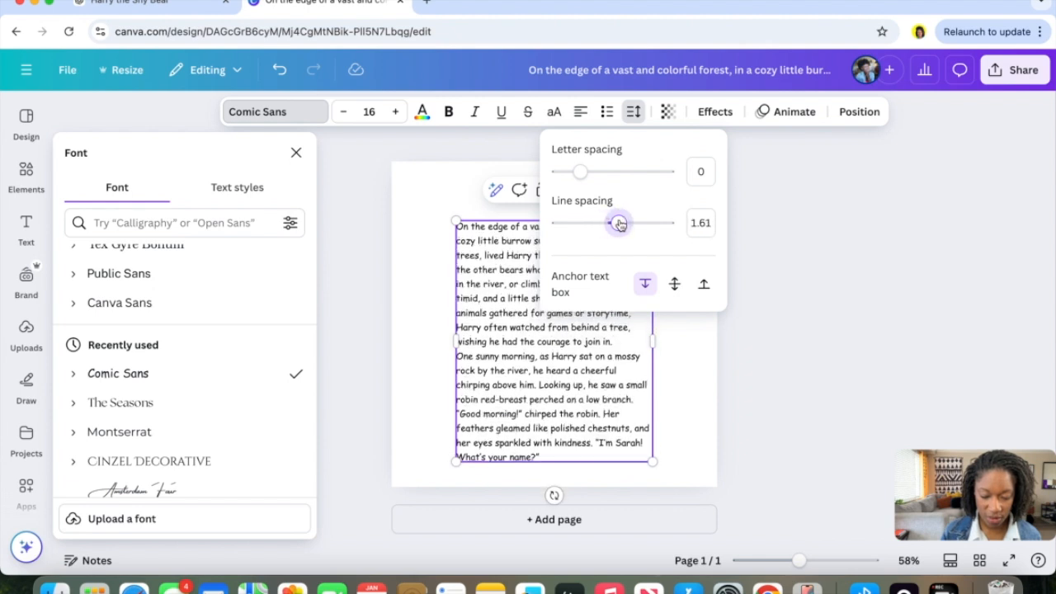
{"action": "mouse_move", "coordinate": [611, 375]}
{"action": "left_mouse_down"}
{"action": "mouse_move", "coordinate": [611, 347]}
{"action": "mouse_move", "coordinate": [609, 356]}
{"action": "left_mouse_up"}
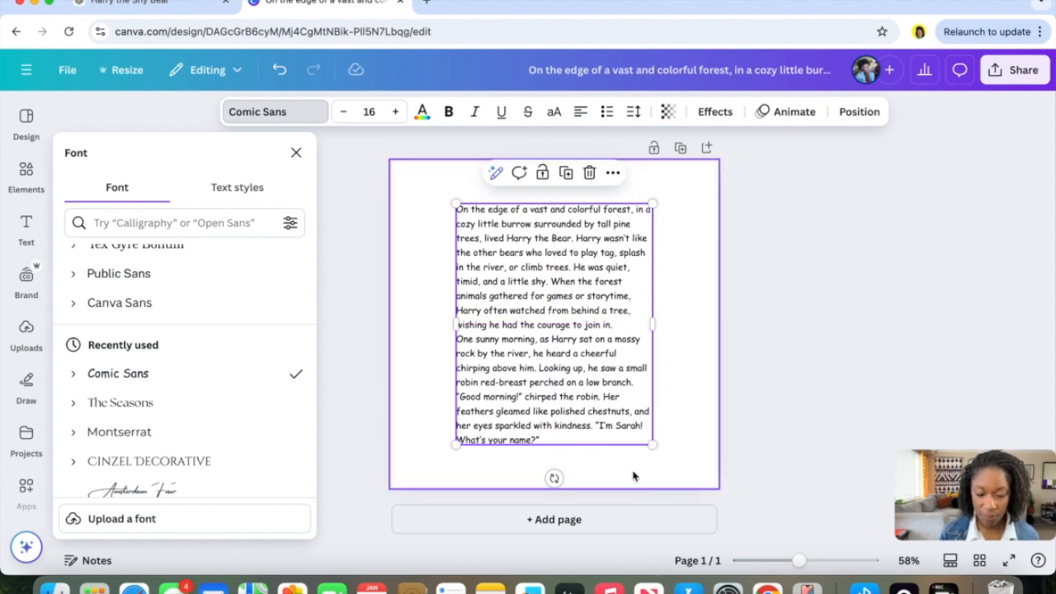
Add a new blank page and move it up so it becomes the first page.
{"action": "left_click", "coordinate": [707, 149]}
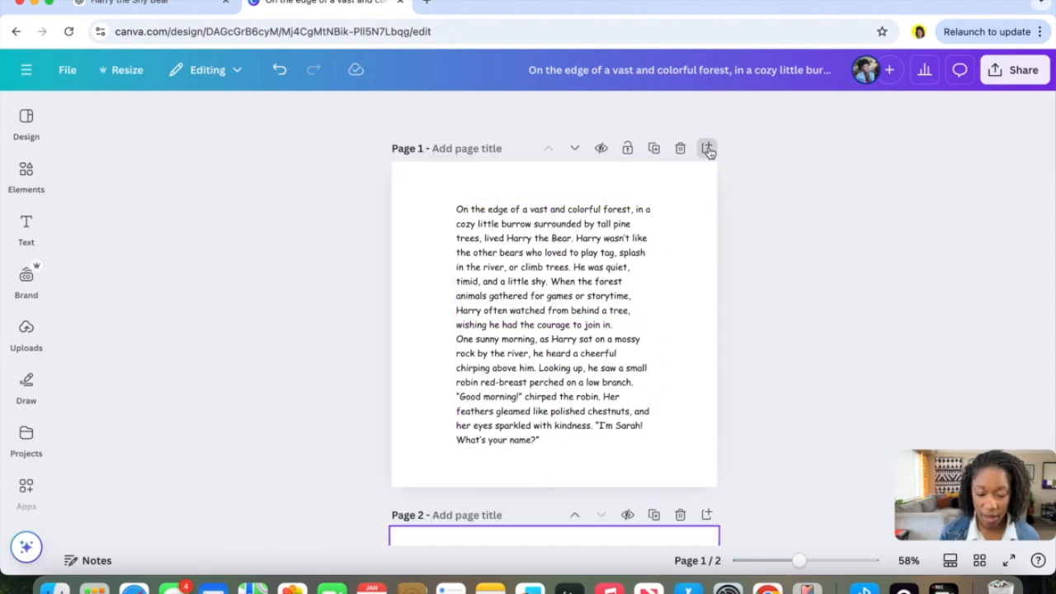
{"action": "left_click", "coordinate": [575, 149]}
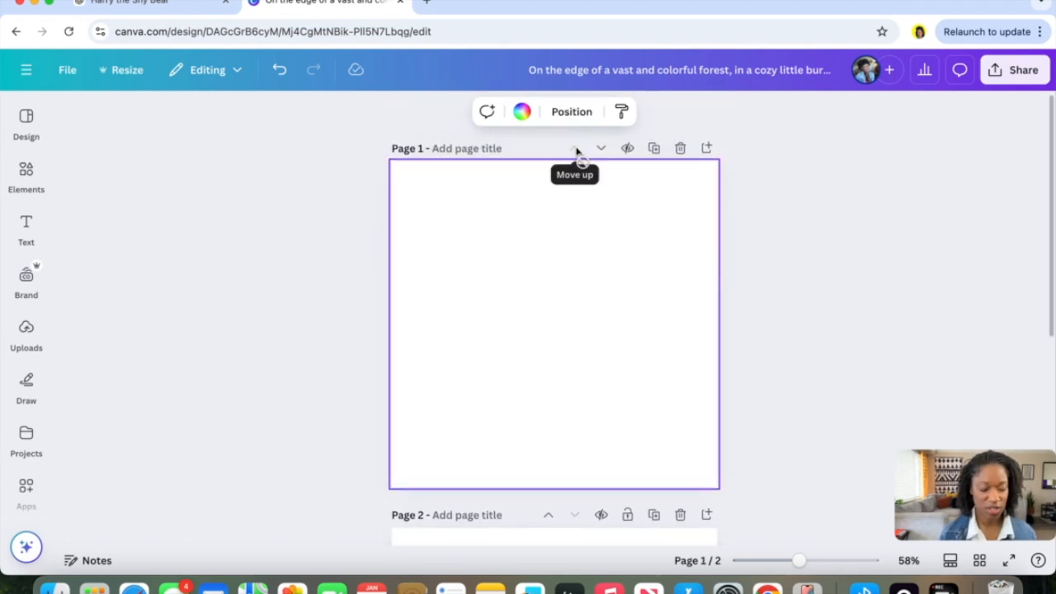
Open Magic Media and enter an image prompt: title page featuring a childlike brown bear sitting alone on a large forest stone, sunny sky, space at top for title.
{"action": "left_click", "coordinate": [18, 332]}
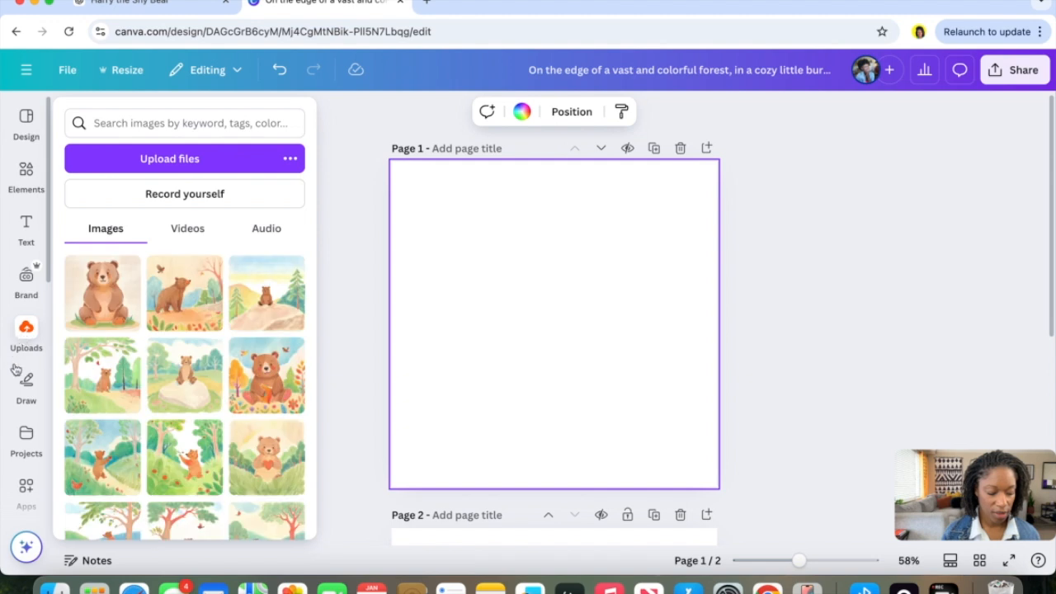
{"action": "left_click", "coordinate": [26, 384]}
{"action": "left_click", "coordinate": [25, 438]}
{"action": "scroll", "coordinate": [26, 472], "scroll_direction": "down", "scroll_amount": 3}
{"action": "left_click", "coordinate": [27, 371]}
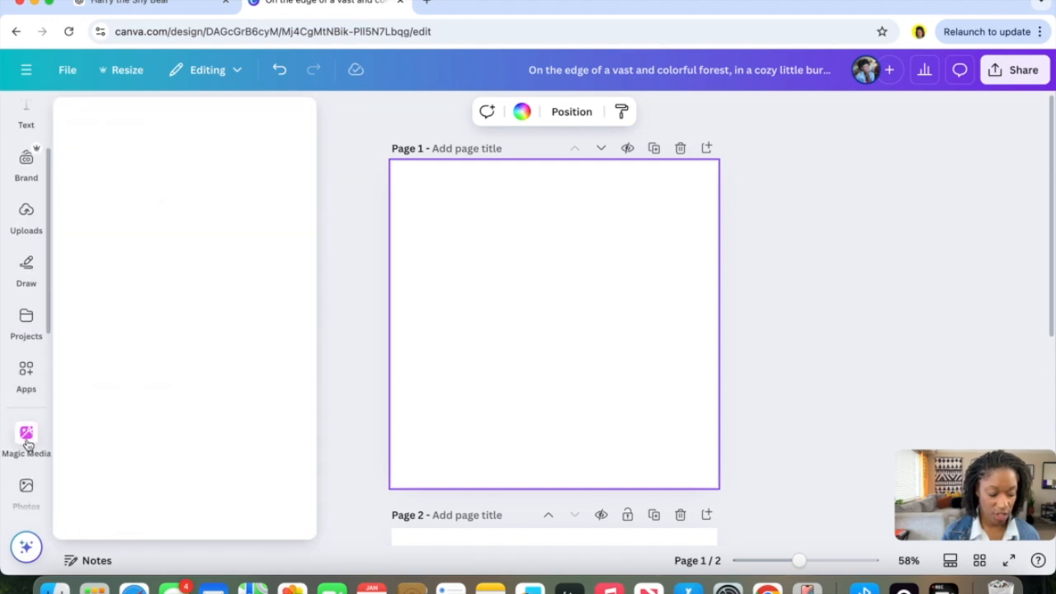
{"action": "left_click", "coordinate": [28, 442]}
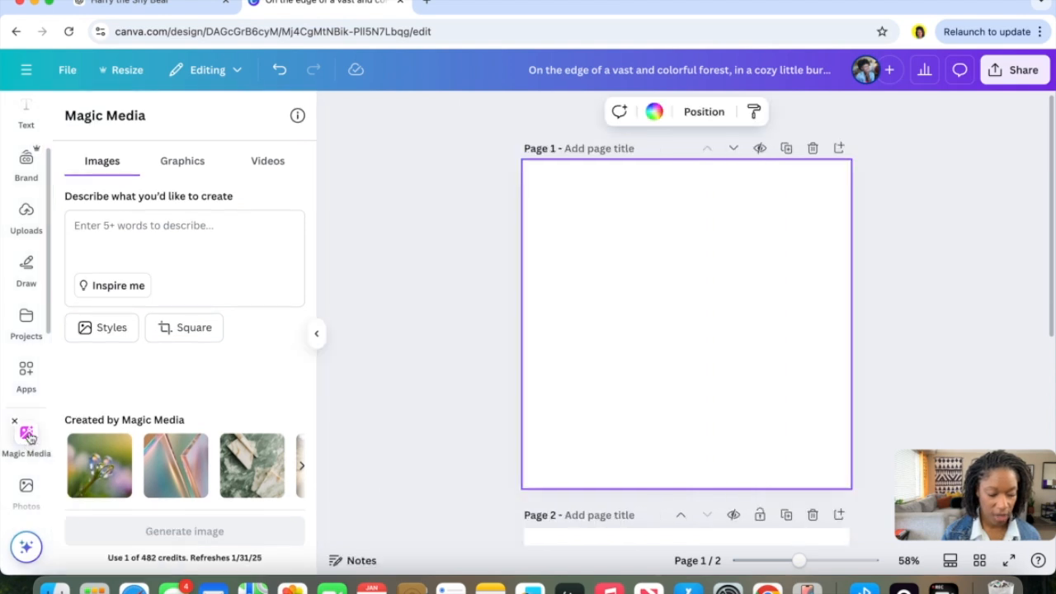
{"action": "left_click", "coordinate": [142, 237]}
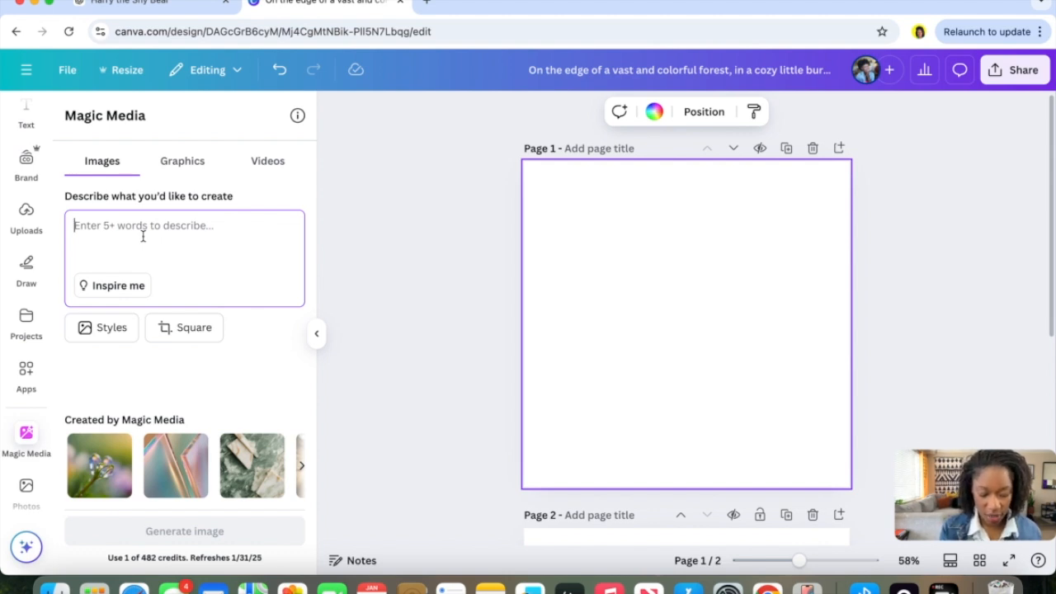
{"action": "type", "text": "title "}
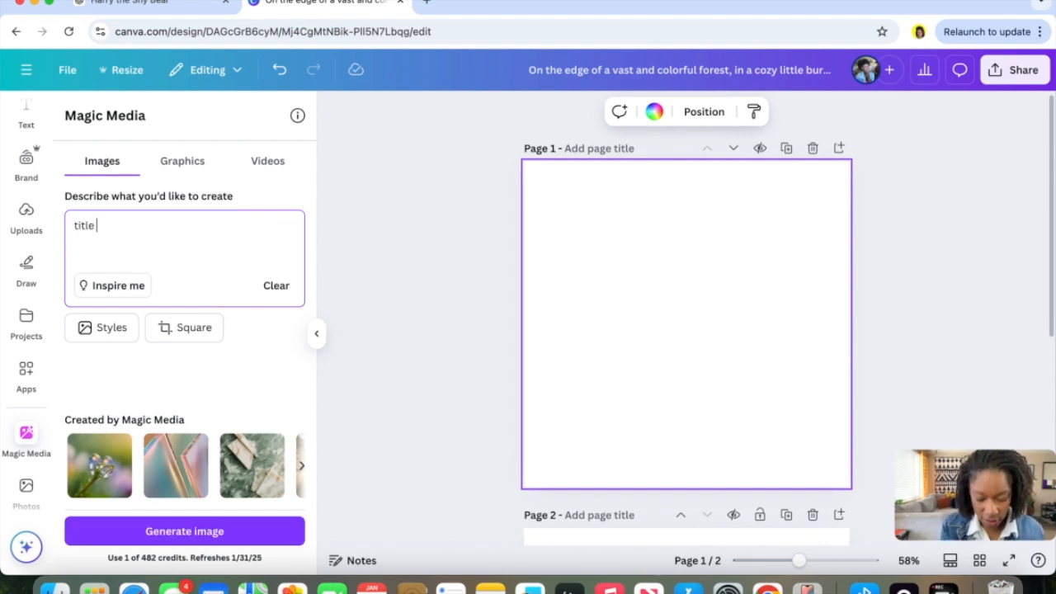
{"action": "type", "text": "page featuro"}
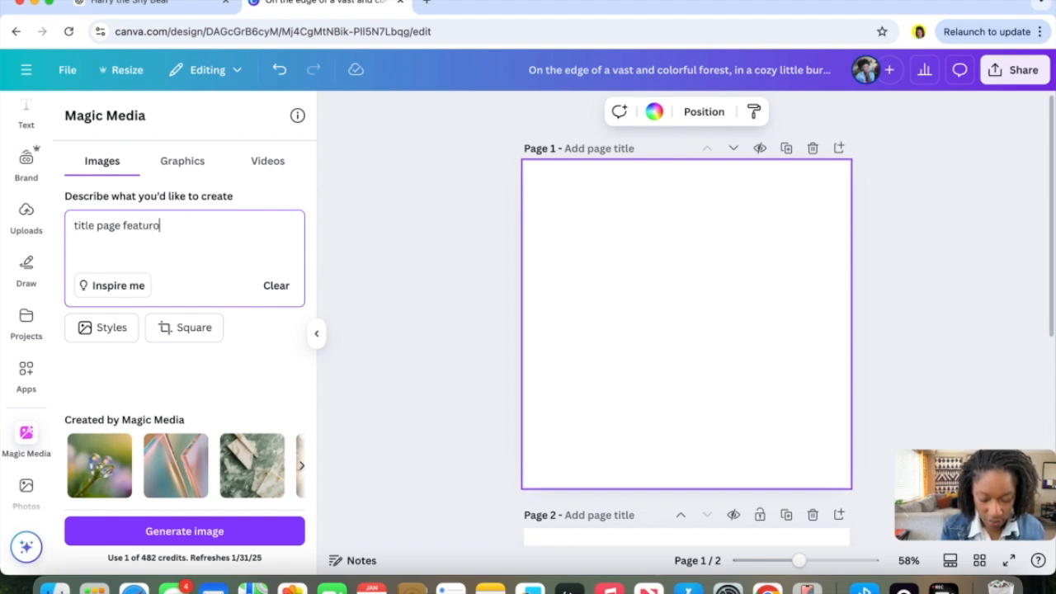
{"action": "key", "text": "BackSpace"}
{"action": "type", "text": "ing"}
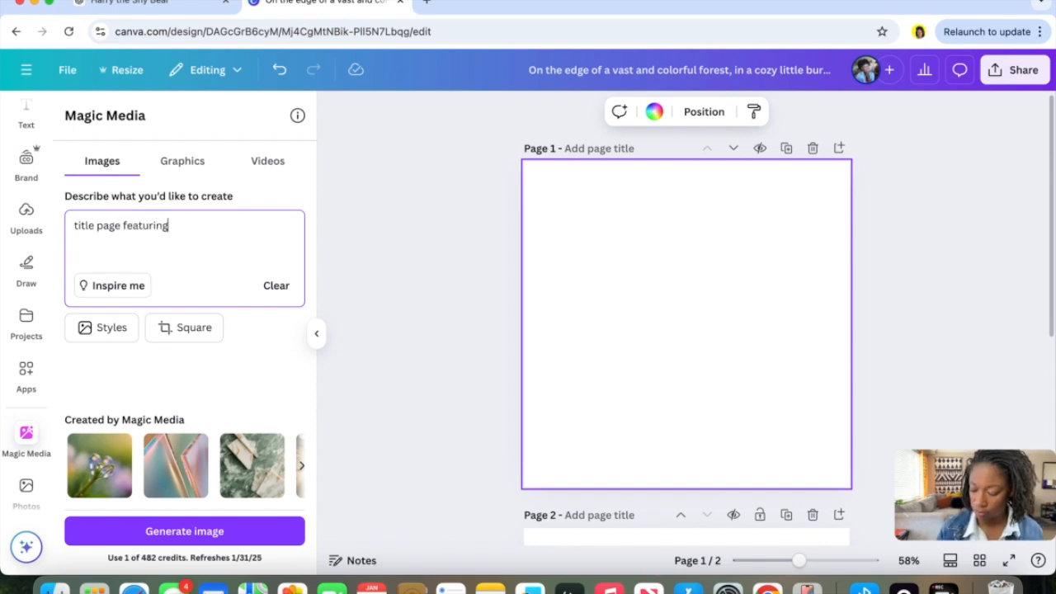
{"action": "type", "text": " a childlike"}
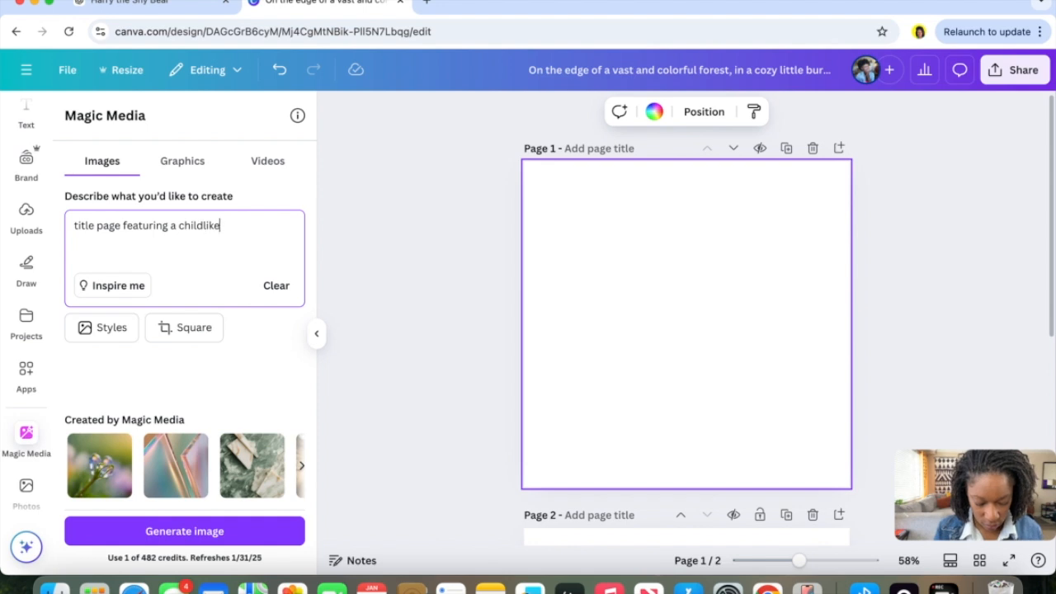
{"action": "type", "text": " brown bear"}
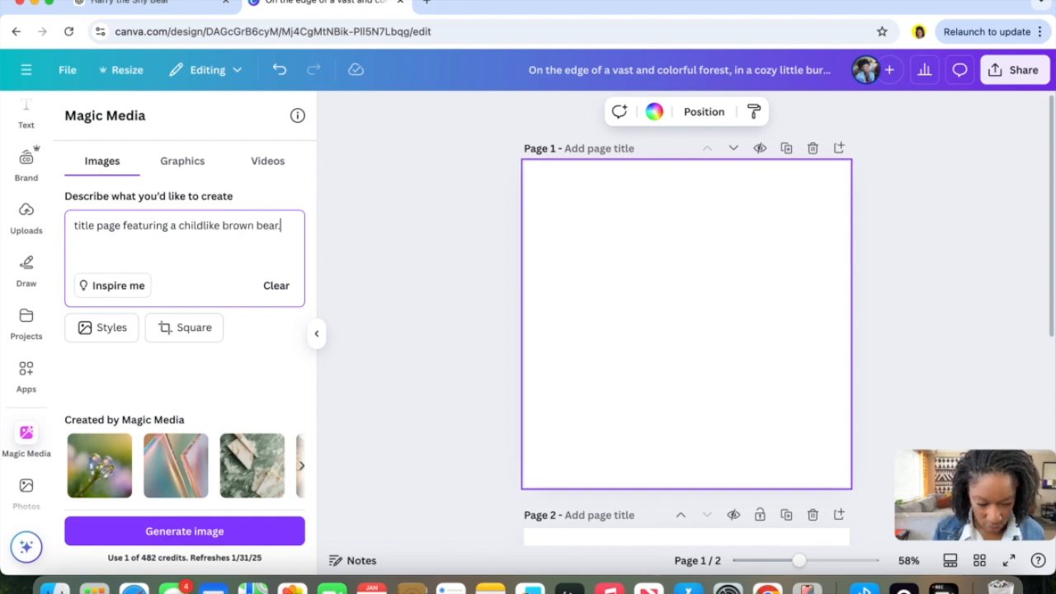
{"action": "type", "text": " sitting in the for"}
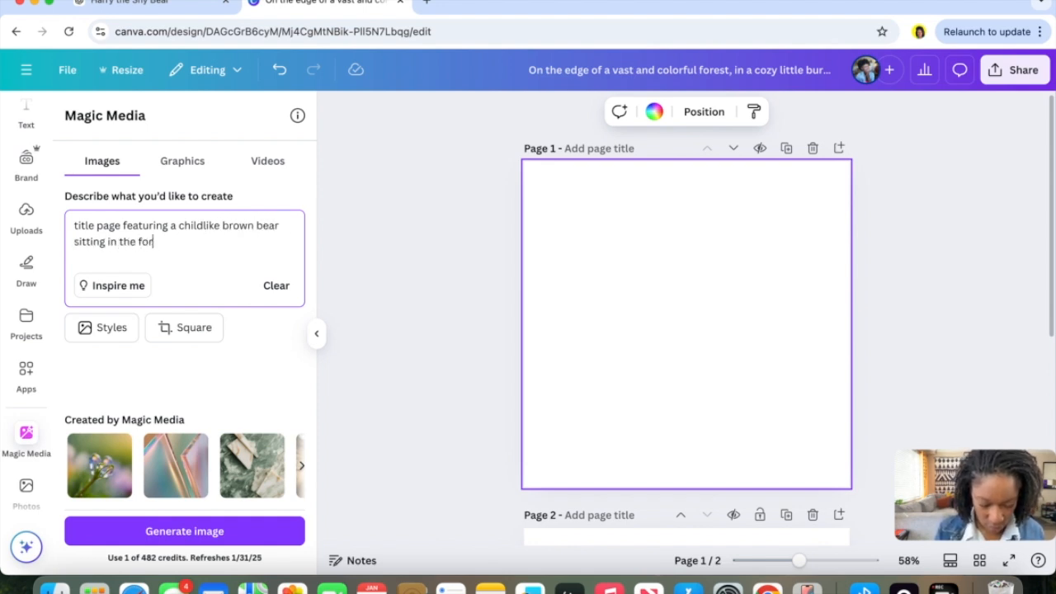
{"action": "type", "text": "est alone on a large sto"}
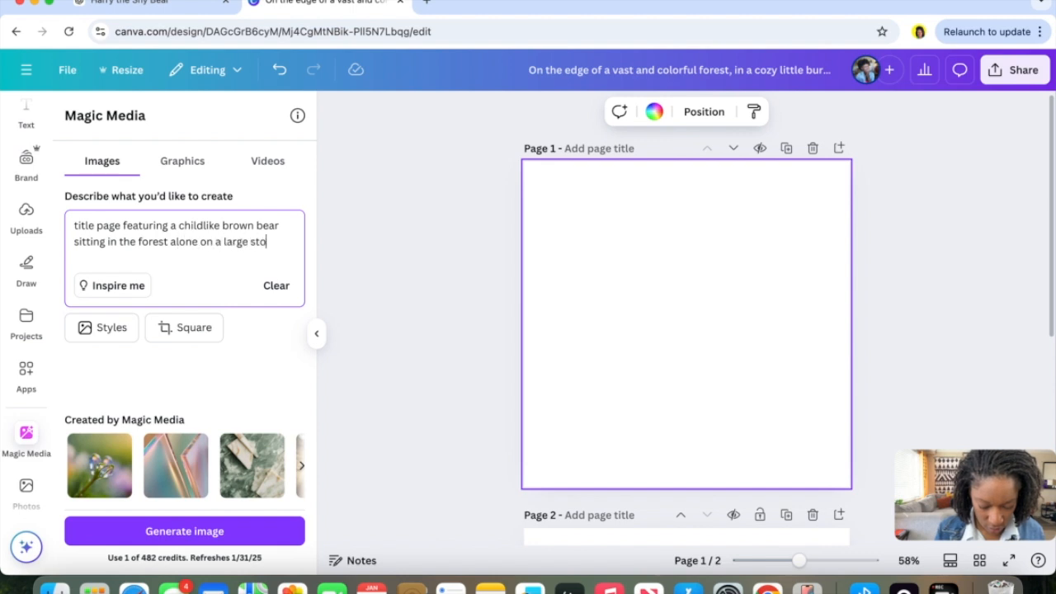
{"action": "type", "text": "ne. Sunny s"}
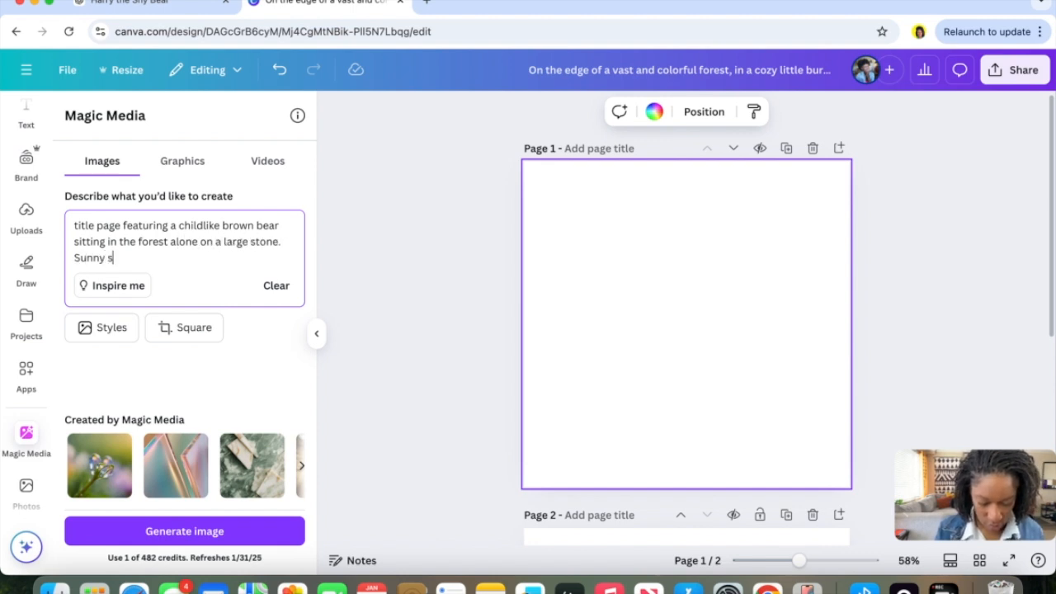
{"action": "type", "text": "ky background "}
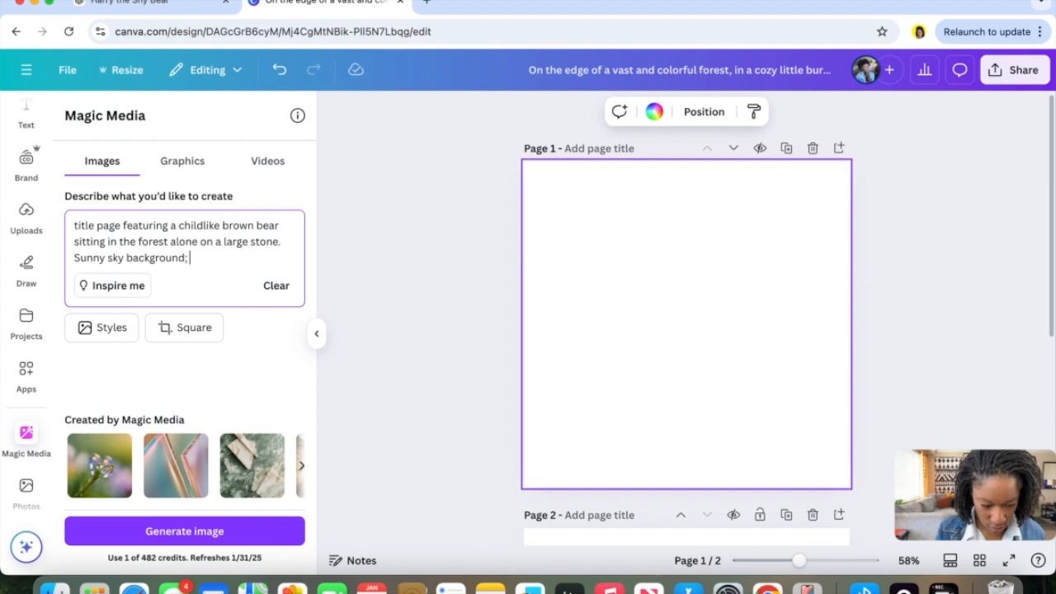
{"action": "type", "text": ". Leave space"}
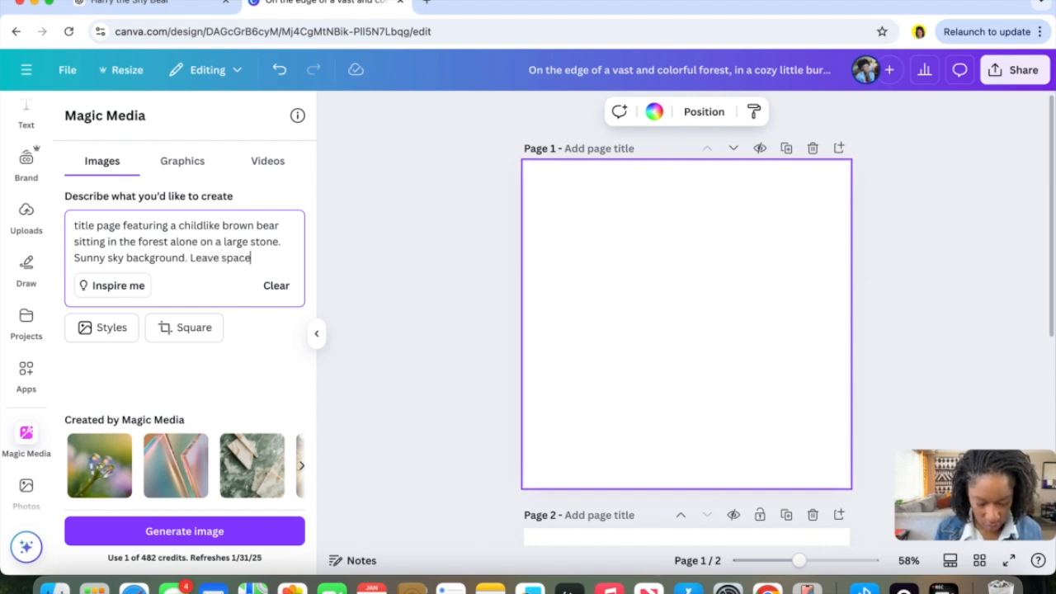
{"action": "type", "text": " at the top for title"}
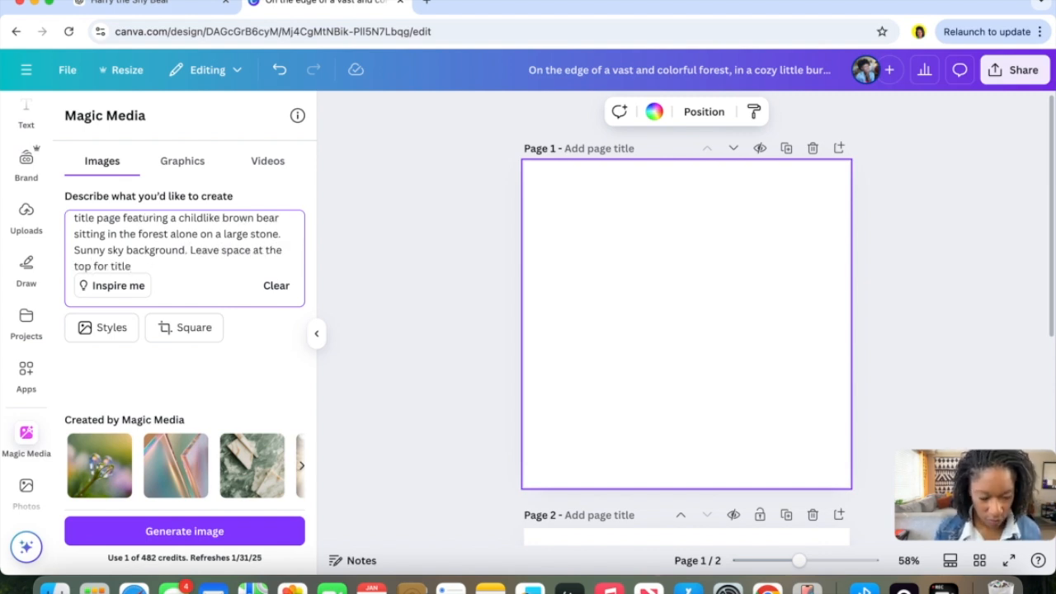
{"action": "scroll", "coordinate": [179, 255], "scroll_direction": "up", "scroll_amount": 1}
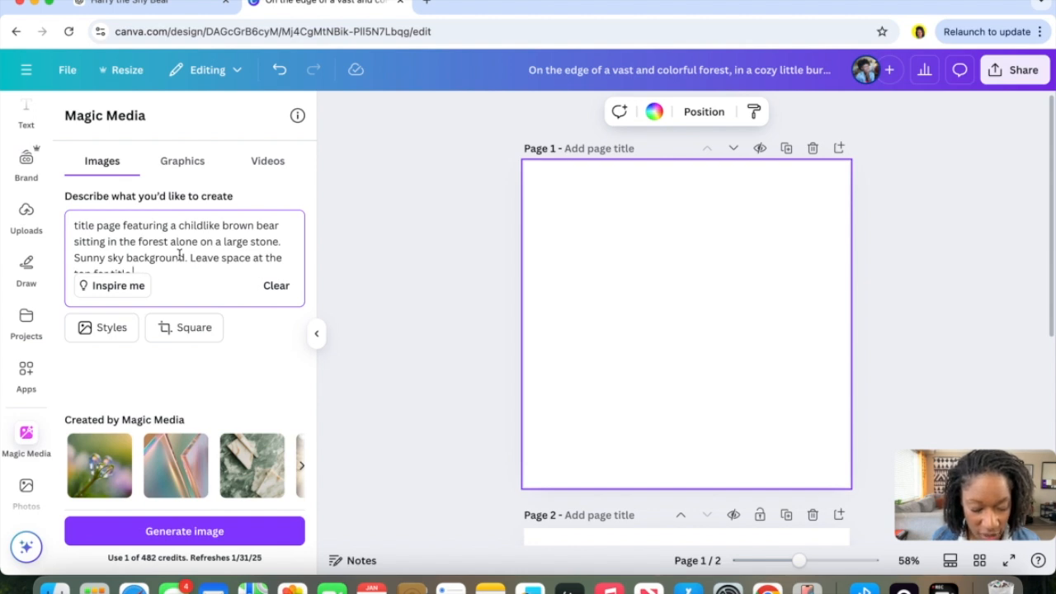
{"action": "scroll", "coordinate": [179, 255], "scroll_direction": "down", "scroll_amount": 1}
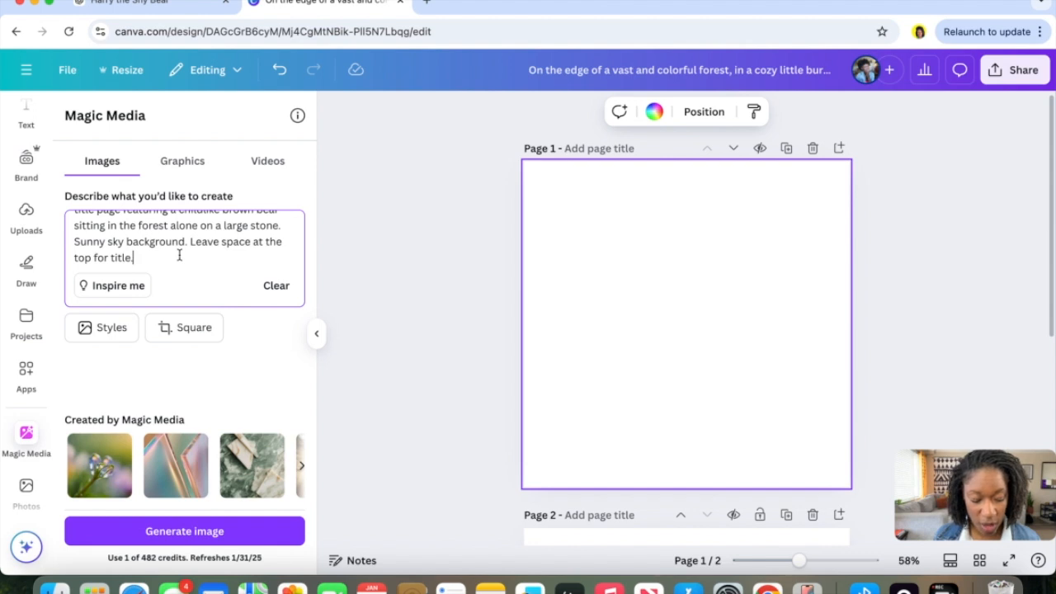
Set the Magic Media image style to Colour pencil.
{"action": "left_click", "coordinate": [189, 328]}
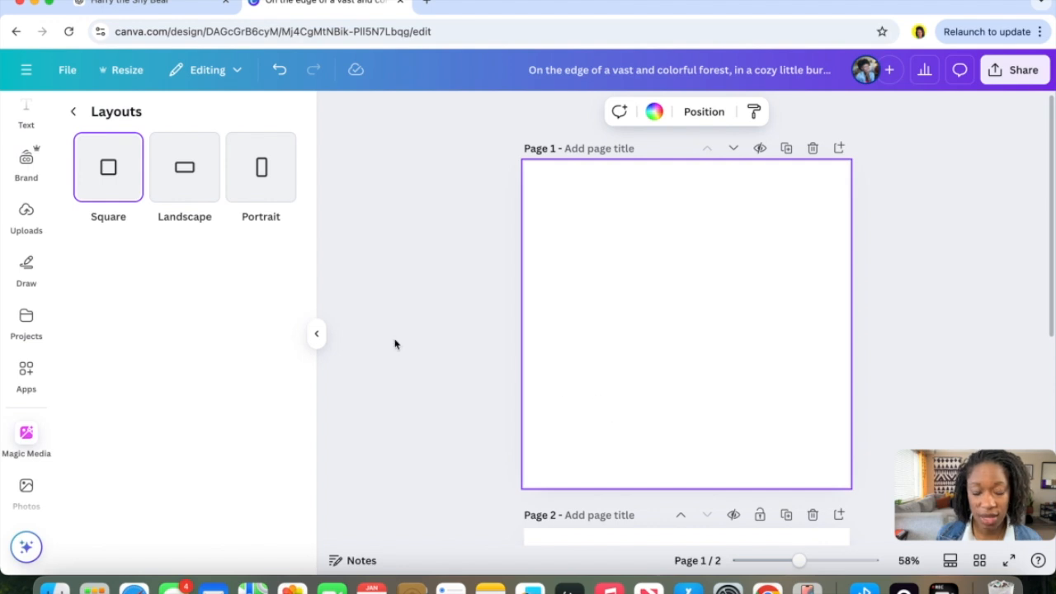
{"action": "left_click", "coordinate": [73, 111]}
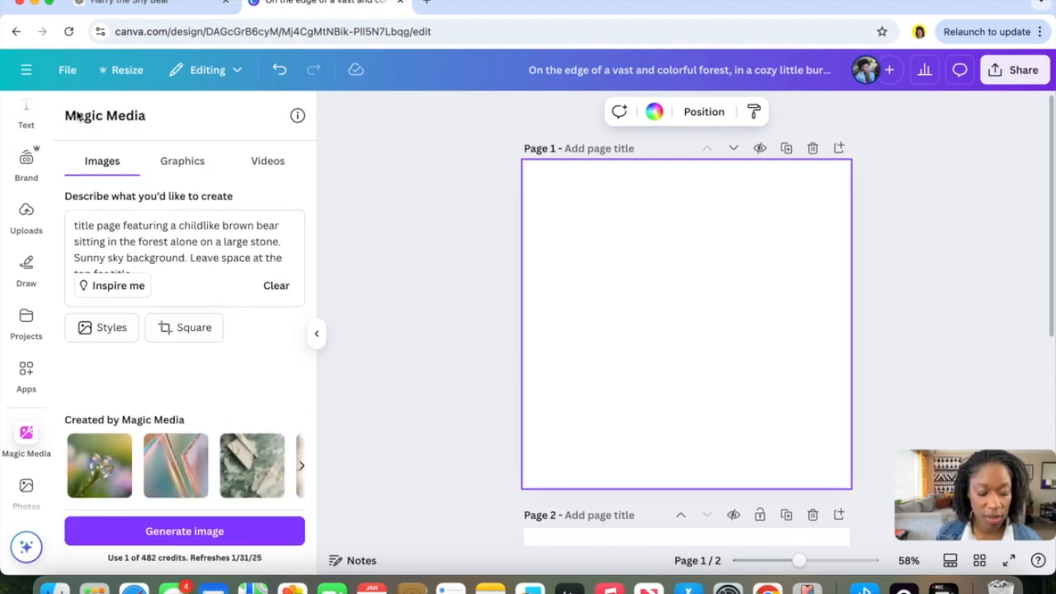
{"action": "left_click", "coordinate": [95, 328]}
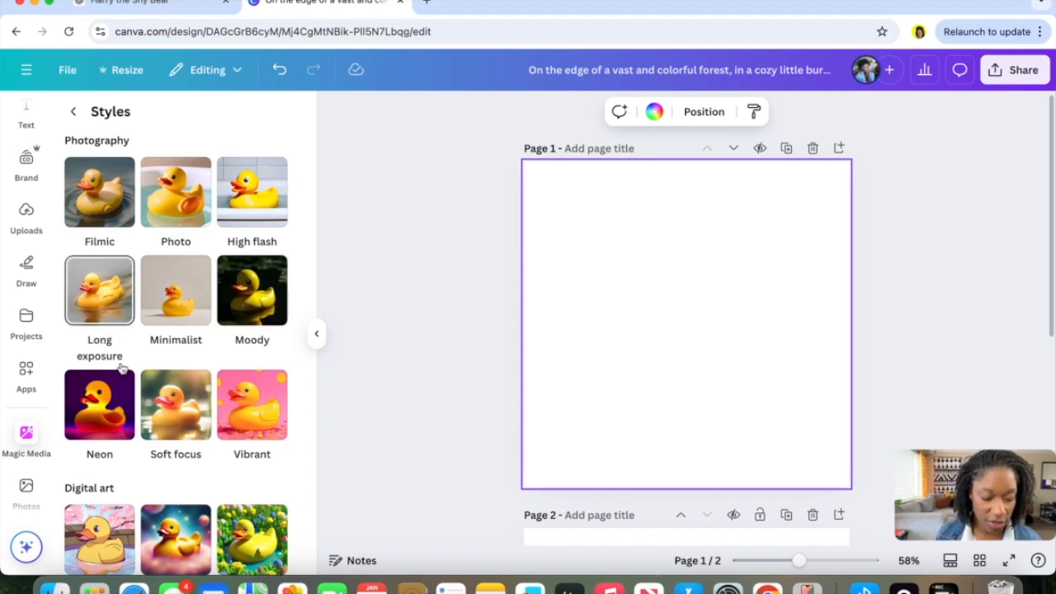
{"action": "scroll", "coordinate": [130, 427], "scroll_direction": "down", "scroll_amount": 5}
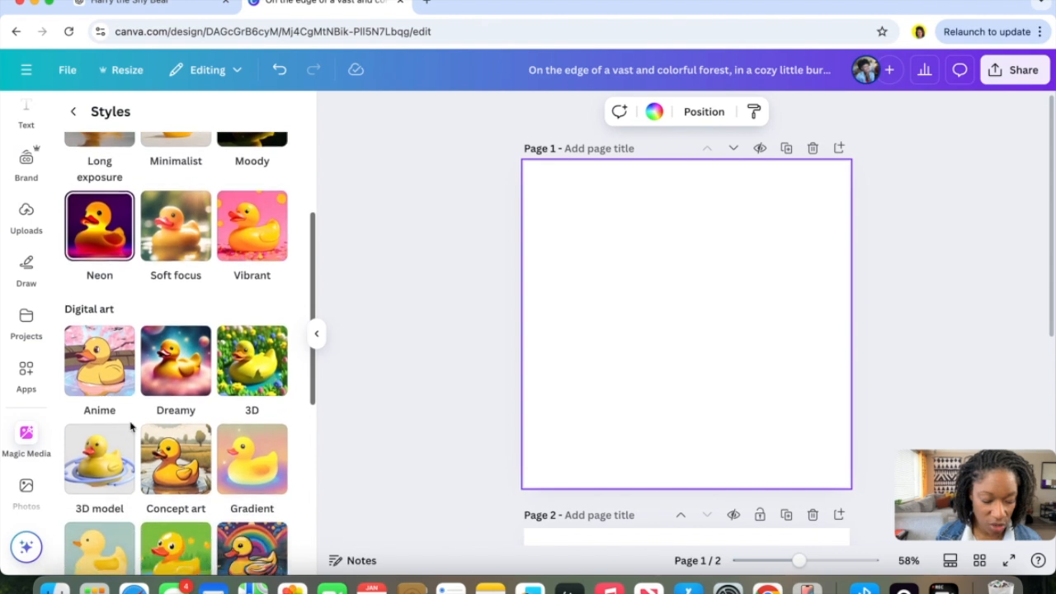
{"action": "scroll", "coordinate": [131, 427], "scroll_direction": "down", "scroll_amount": 6}
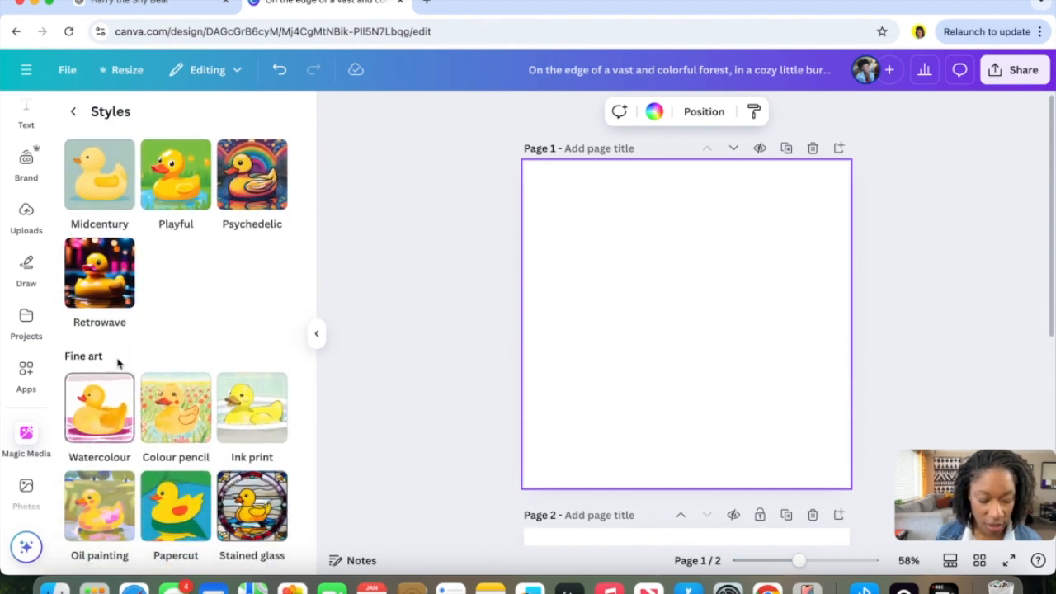
{"action": "left_click", "coordinate": [157, 384]}
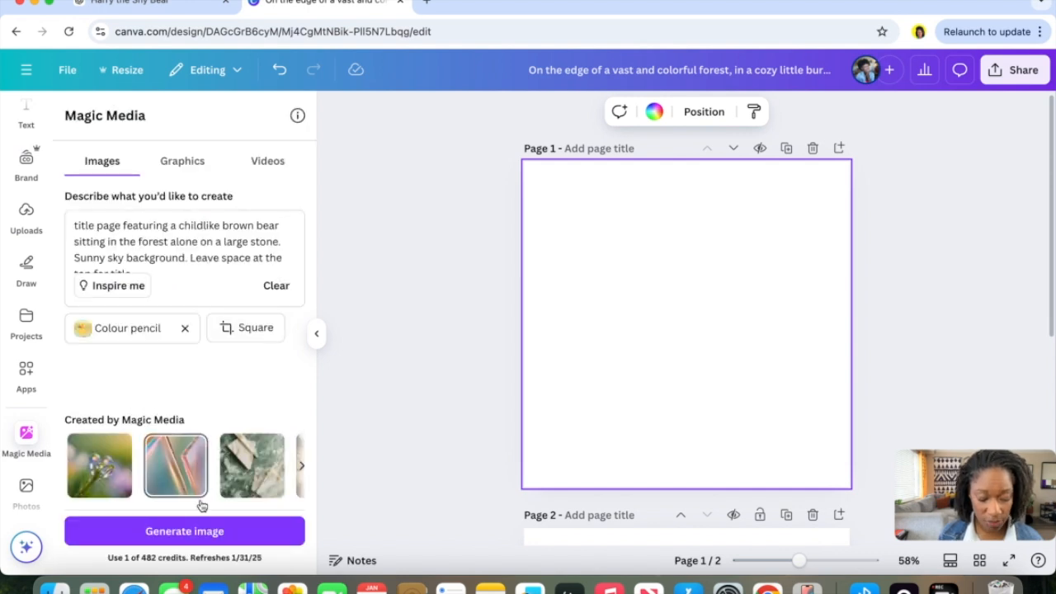
Generate the colour pencil title illustrations, add one to the first page, and set it as the page background.
{"action": "left_click", "coordinate": [203, 532]}
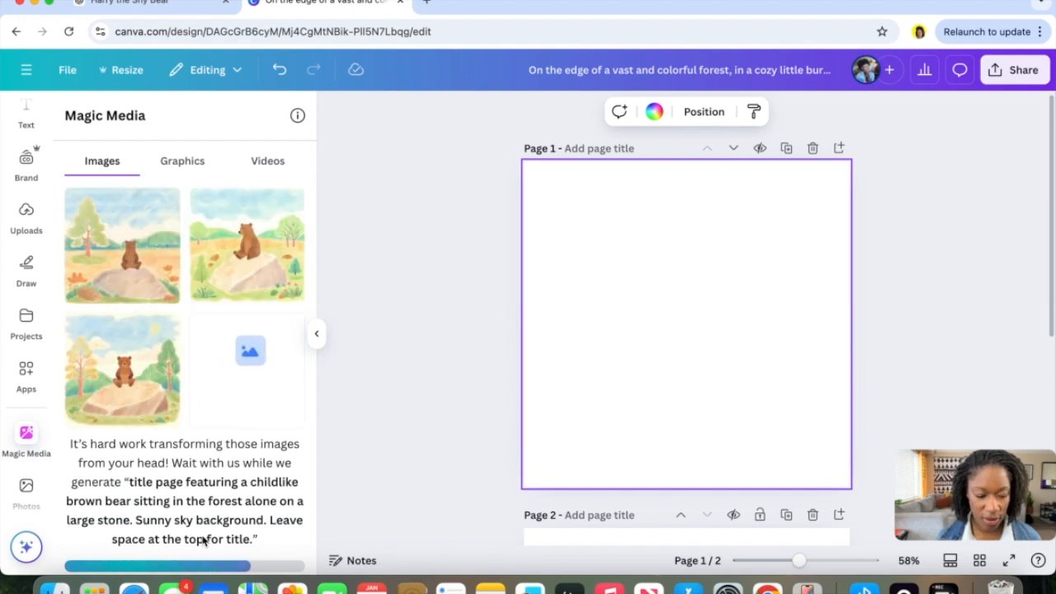
{"action": "left_click", "coordinate": [138, 398]}
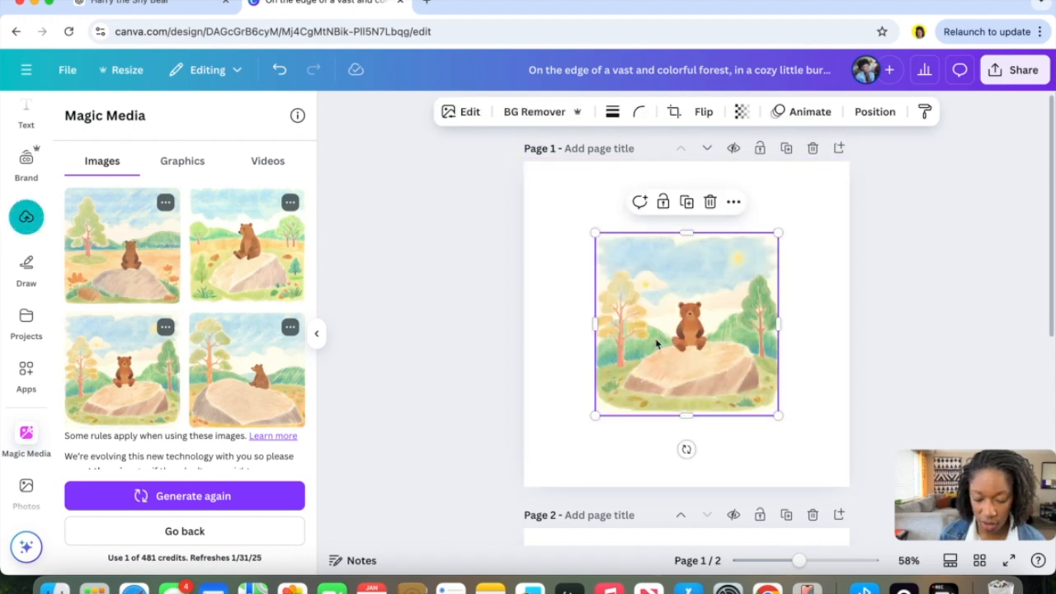
{"action": "left_click", "coordinate": [734, 204]}
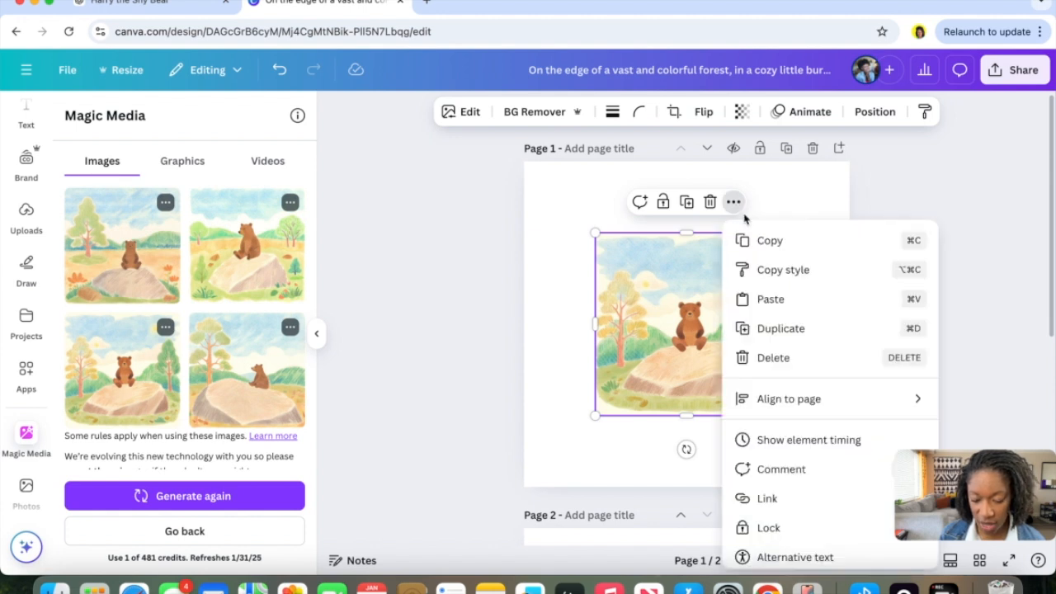
{"action": "scroll", "coordinate": [770, 289], "scroll_direction": "down", "scroll_amount": 3}
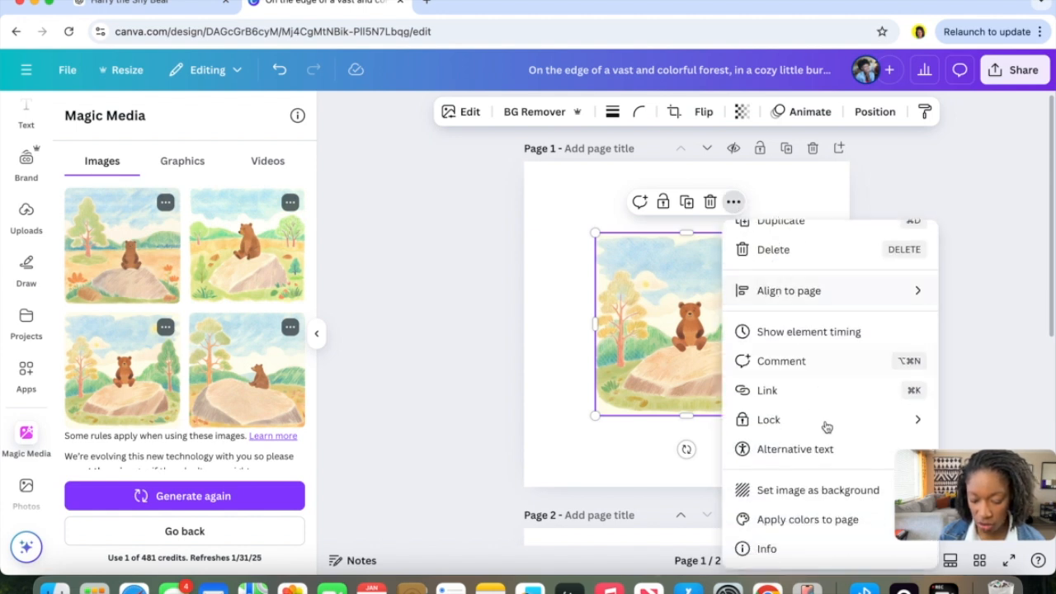
{"action": "left_click", "coordinate": [830, 492]}
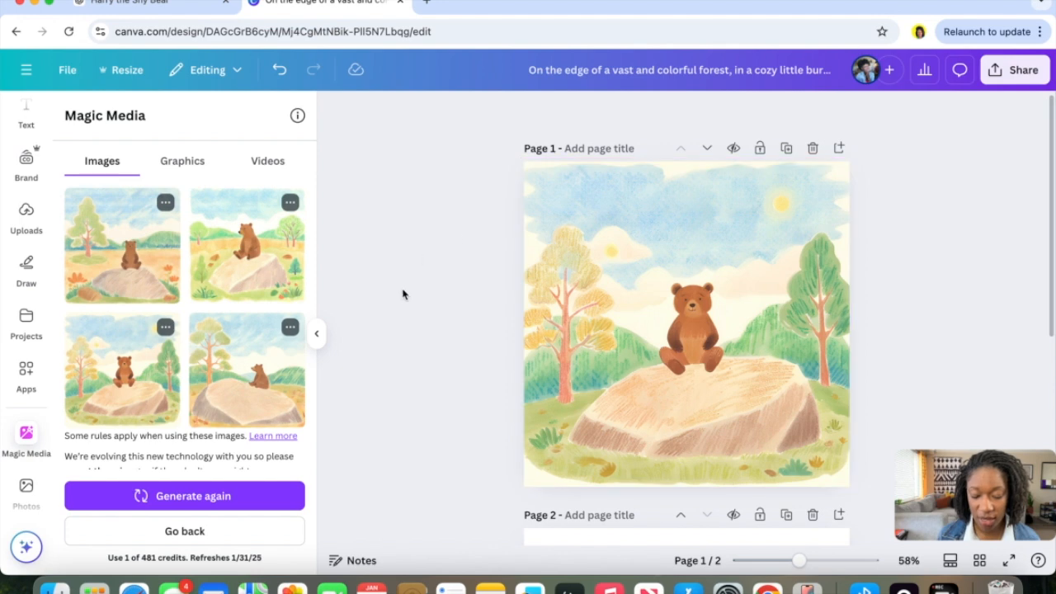
Duplicate the story text page twice.
{"action": "scroll", "coordinate": [553, 285], "scroll_direction": "down", "scroll_amount": 5}
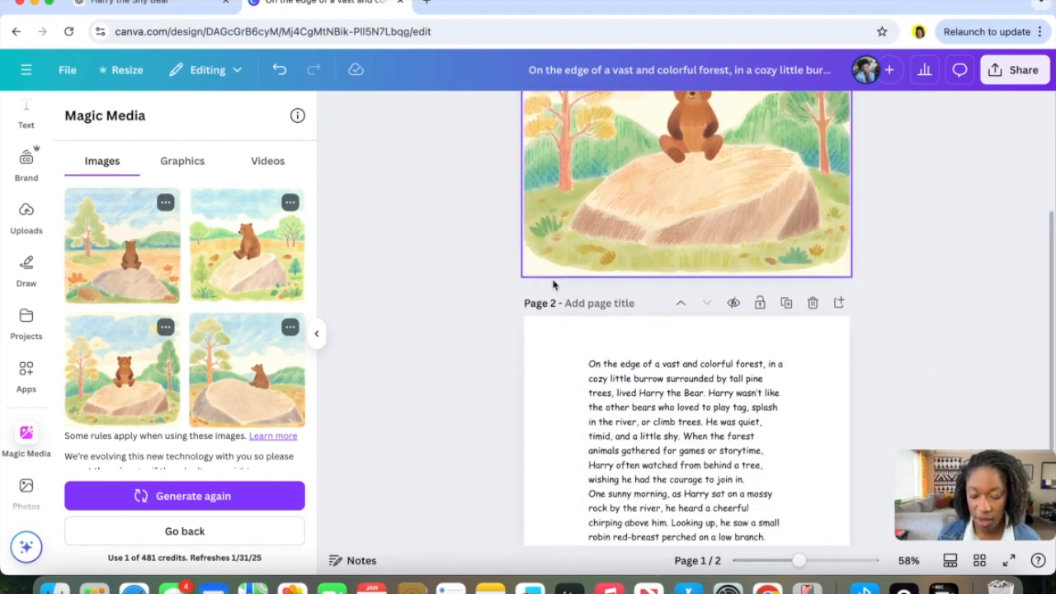
{"action": "scroll", "coordinate": [553, 285], "scroll_direction": "down", "scroll_amount": 1}
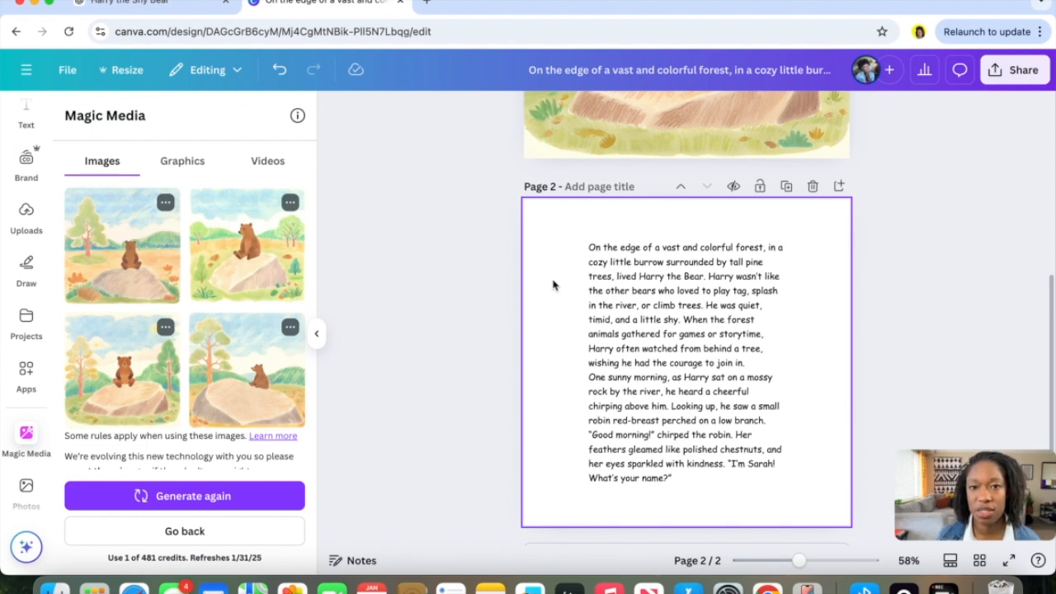
{"action": "left_click", "coordinate": [788, 187]}
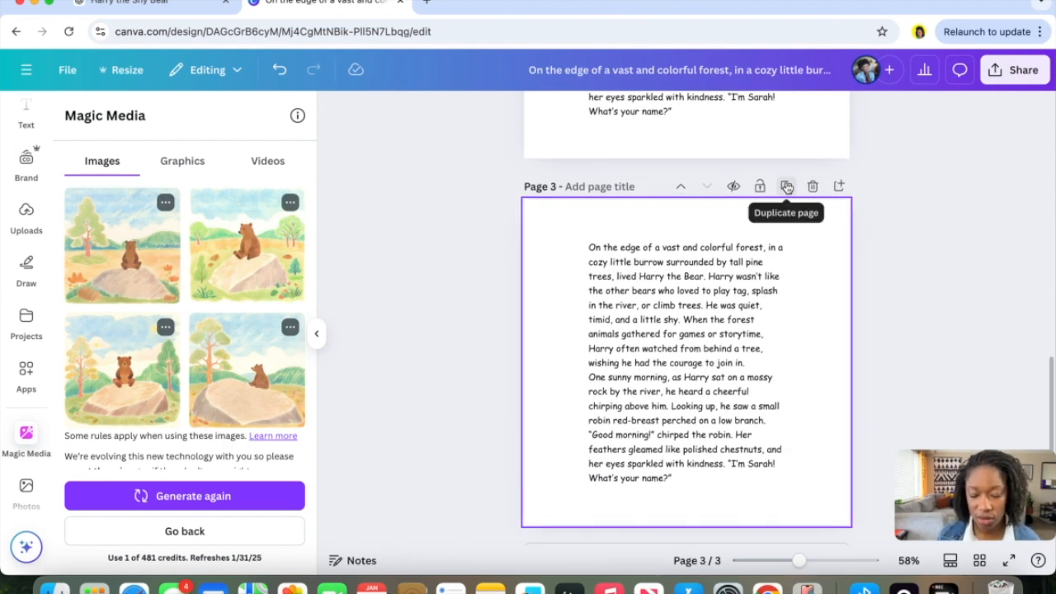
{"action": "left_click", "coordinate": [787, 188]}
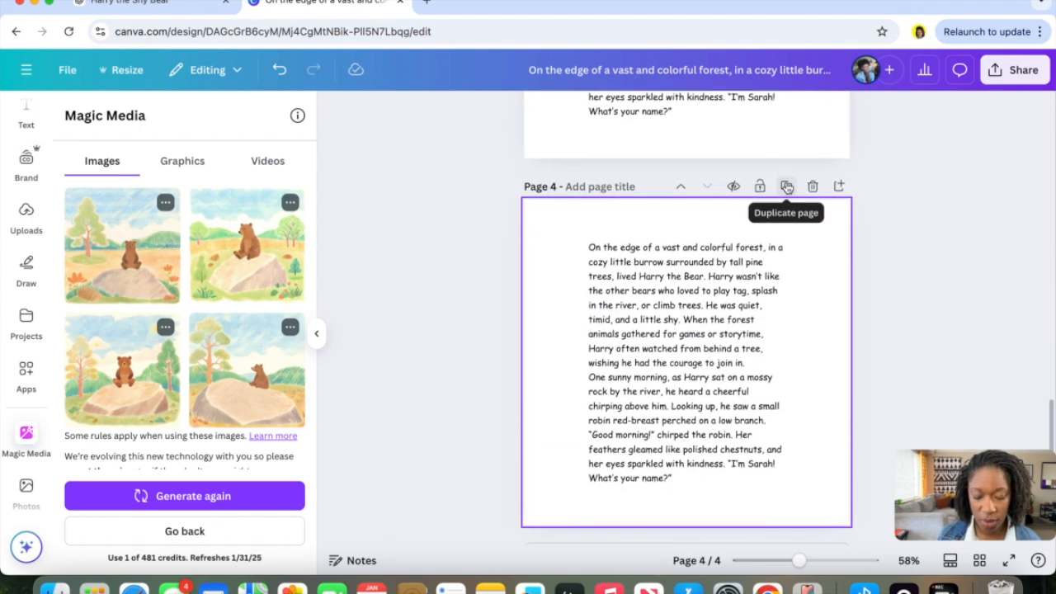
Add a blank page after each text page for illustrations.
{"action": "scroll", "coordinate": [787, 188], "scroll_direction": "up", "scroll_amount": 10}
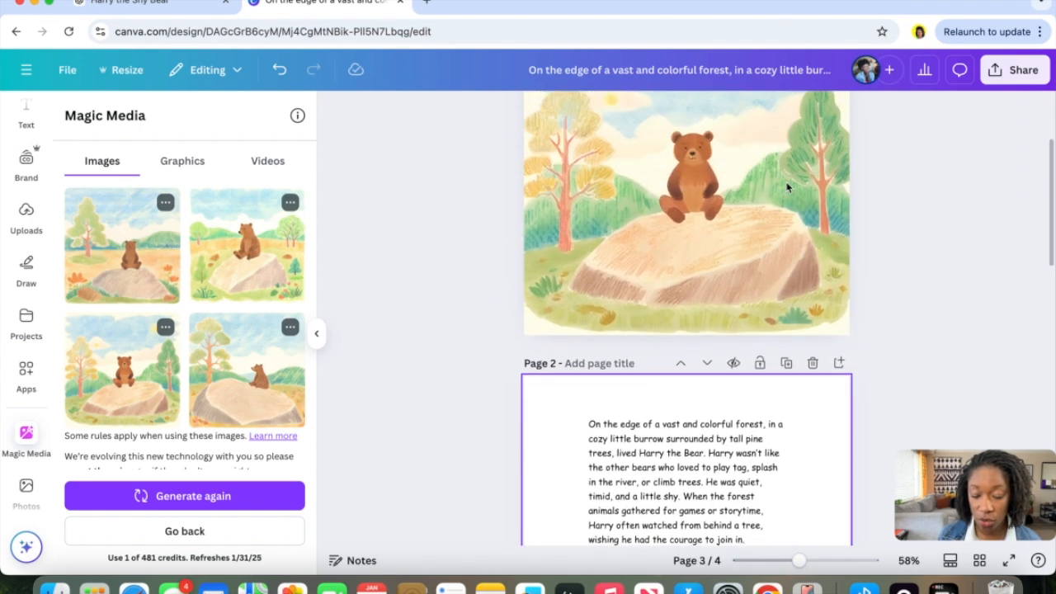
{"action": "scroll", "coordinate": [788, 188], "scroll_direction": "down", "scroll_amount": 5}
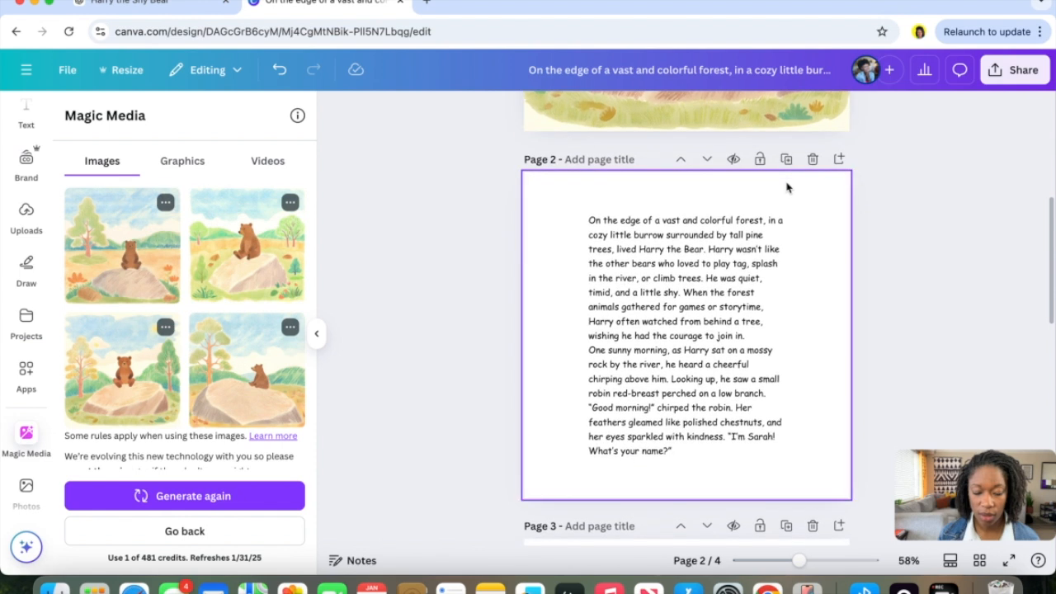
{"action": "scroll", "coordinate": [787, 188], "scroll_direction": "down", "scroll_amount": 1}
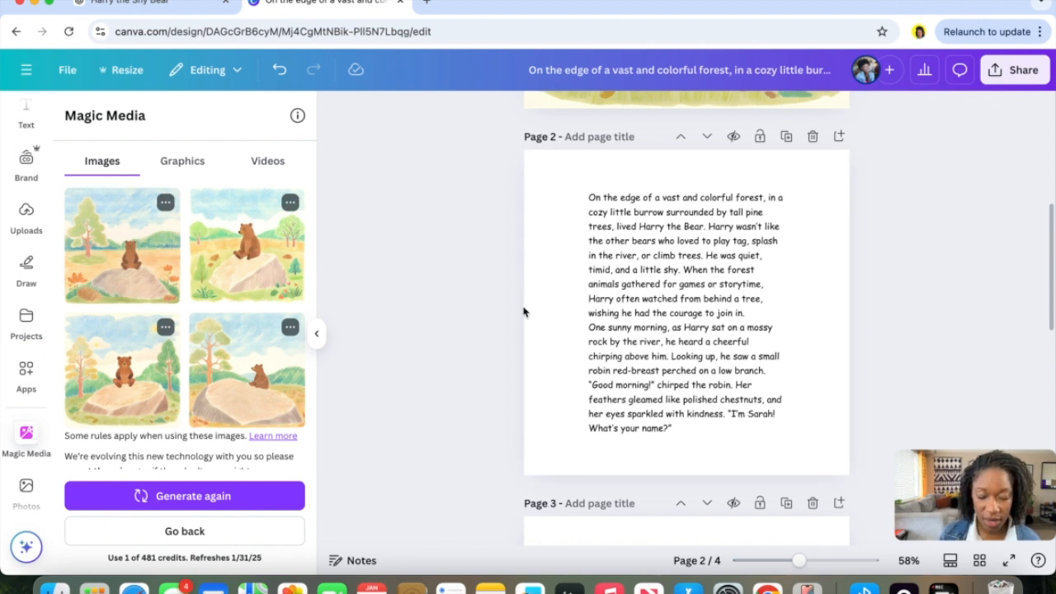
{"action": "scroll", "coordinate": [523, 312], "scroll_direction": "down", "scroll_amount": 1}
{"action": "scroll", "coordinate": [524, 309], "scroll_direction": "up", "scroll_amount": 5}
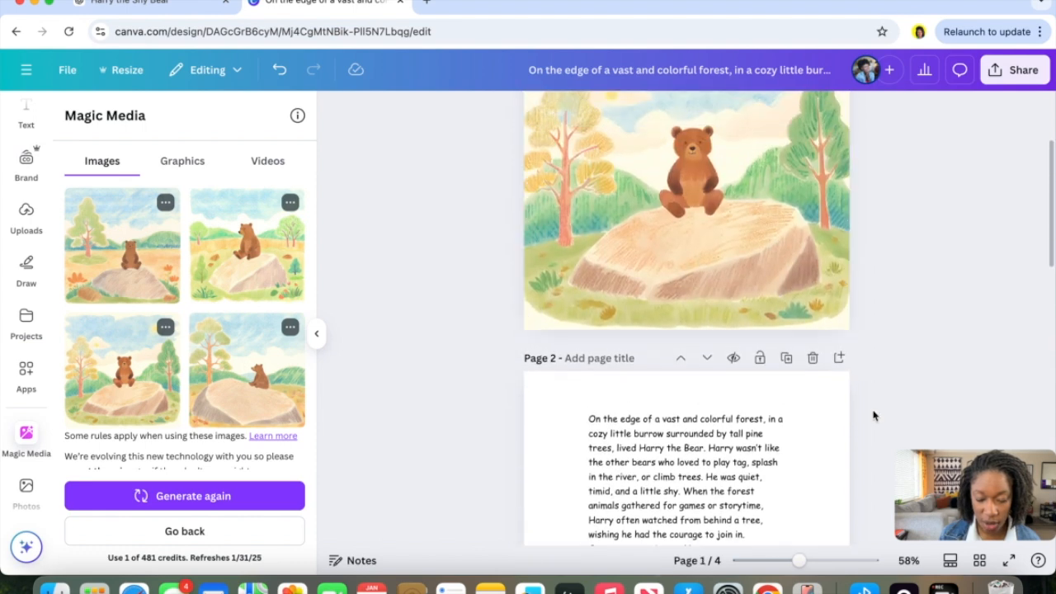
{"action": "left_click", "coordinate": [839, 359]}
{"action": "scroll", "coordinate": [748, 435], "scroll_direction": "down", "scroll_amount": 5}
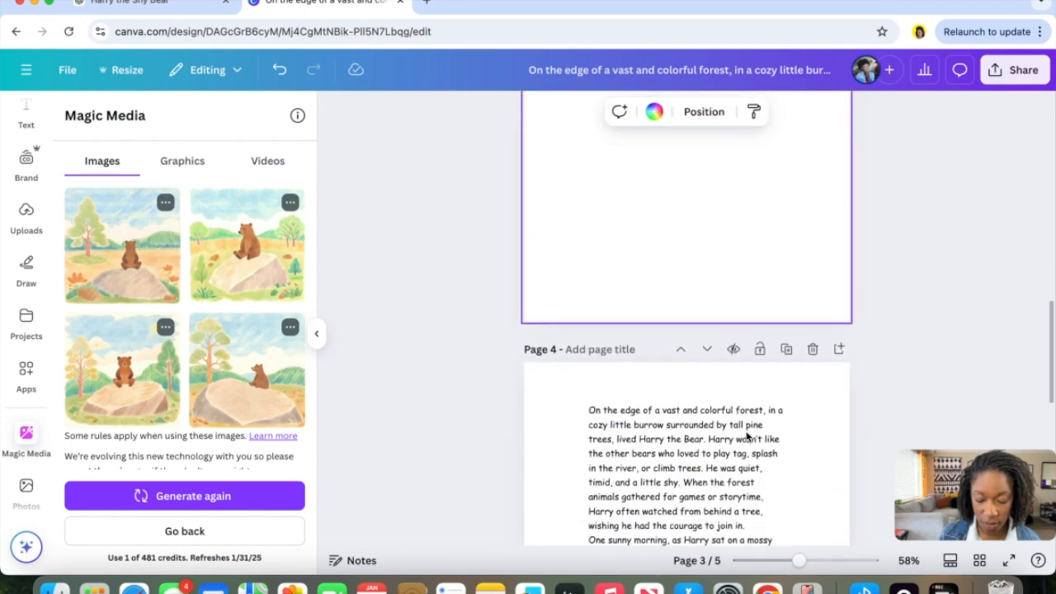
{"action": "scroll", "coordinate": [748, 435], "scroll_direction": "down", "scroll_amount": 1}
{"action": "left_click", "coordinate": [839, 295]}
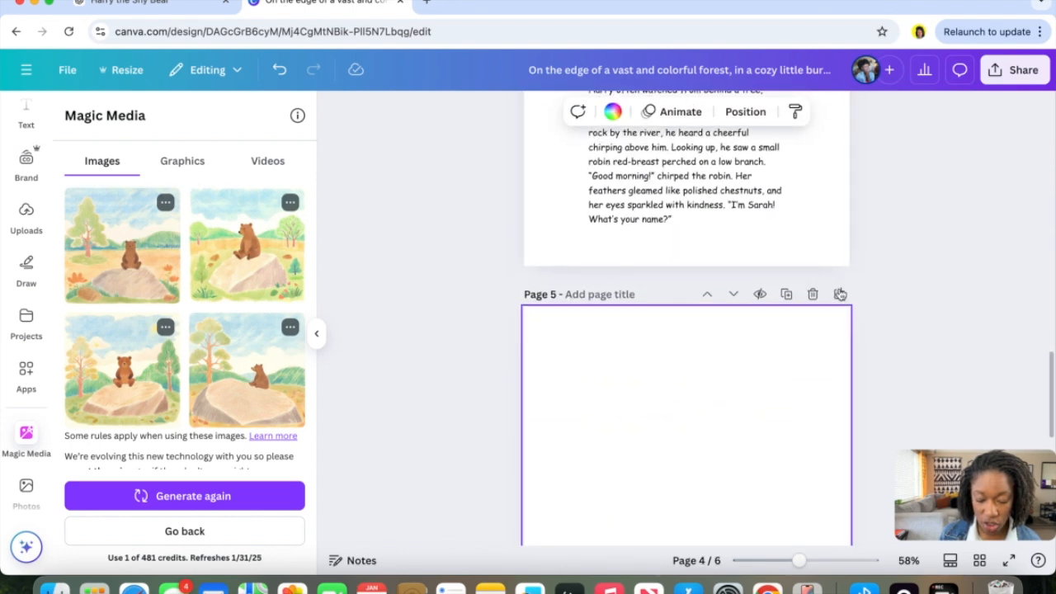
{"action": "scroll", "coordinate": [839, 295], "scroll_direction": "down", "scroll_amount": 5}
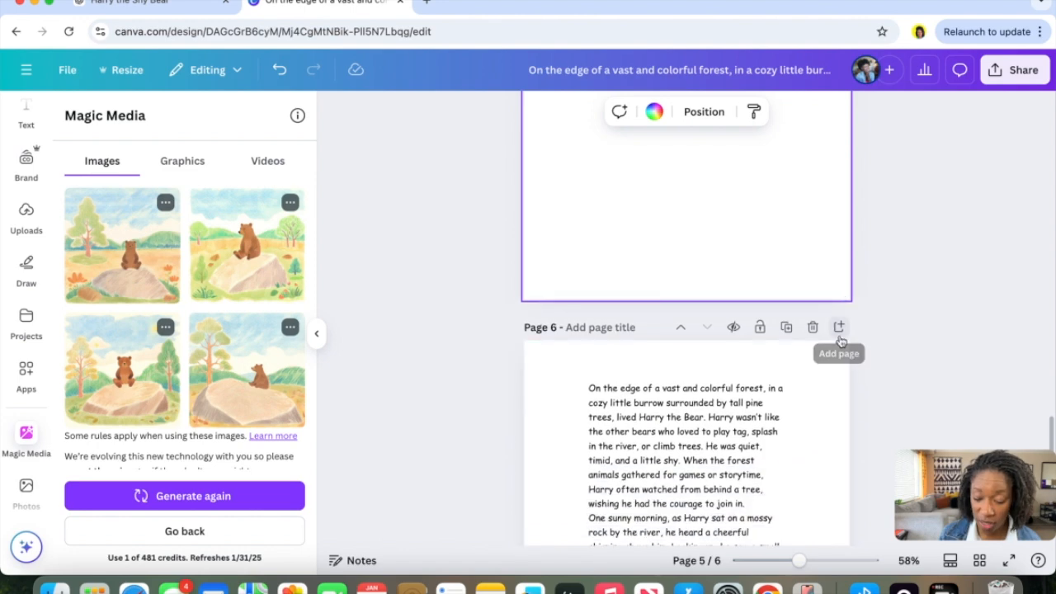
{"action": "left_click", "coordinate": [839, 328]}
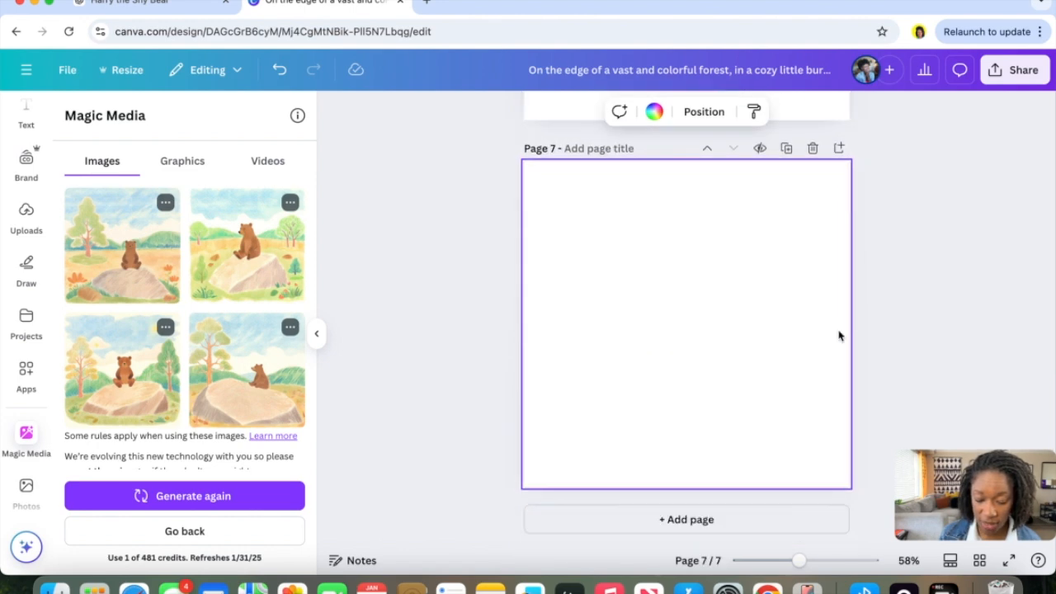
On the blank page 3, enter the Magic Media prompt 'storybook image of a childlike brown bear standing in the woods with a friendly robin red breast flying above' in Colour pencil style.
{"action": "scroll", "coordinate": [839, 335], "scroll_direction": "up", "scroll_amount": 18}
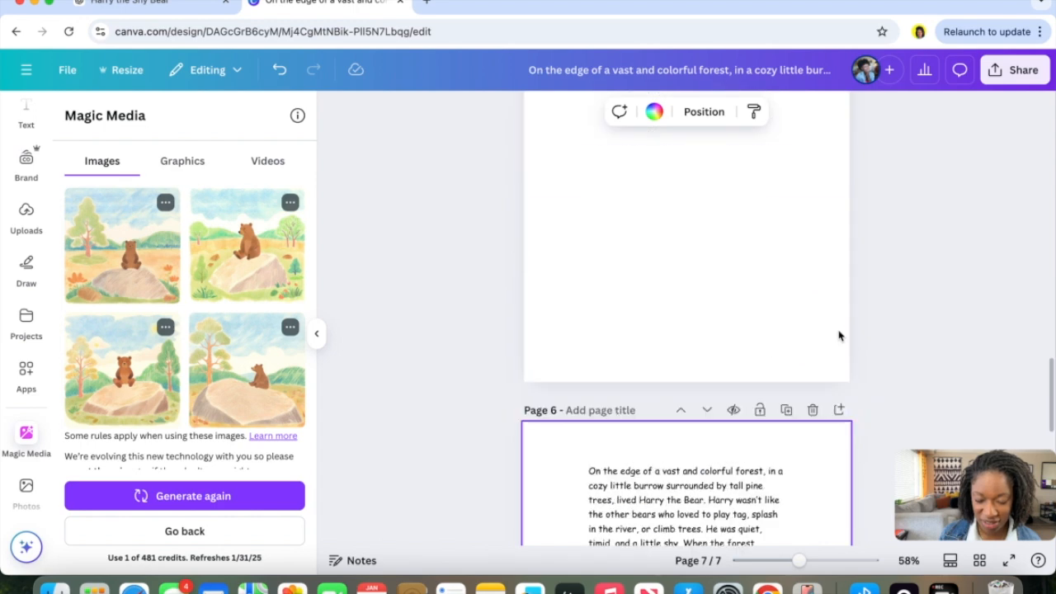
{"action": "scroll", "coordinate": [839, 335], "scroll_direction": "up", "scroll_amount": 4}
{"action": "scroll", "coordinate": [839, 335], "scroll_direction": "down", "scroll_amount": 7}
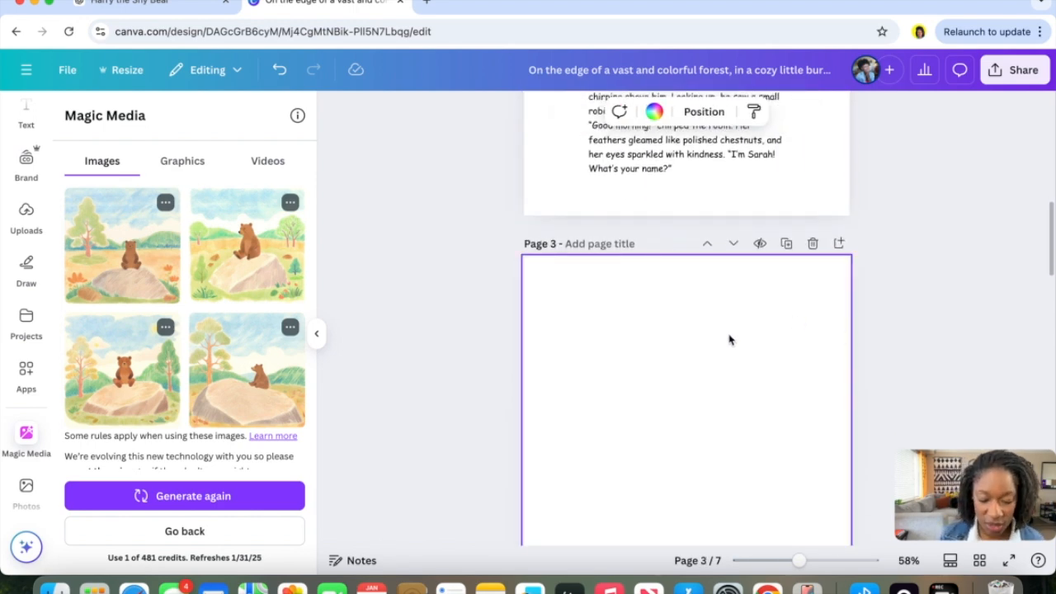
{"action": "left_click", "coordinate": [20, 443]}
{"action": "left_click", "coordinate": [164, 498]}
{"action": "left_click", "coordinate": [204, 232]}
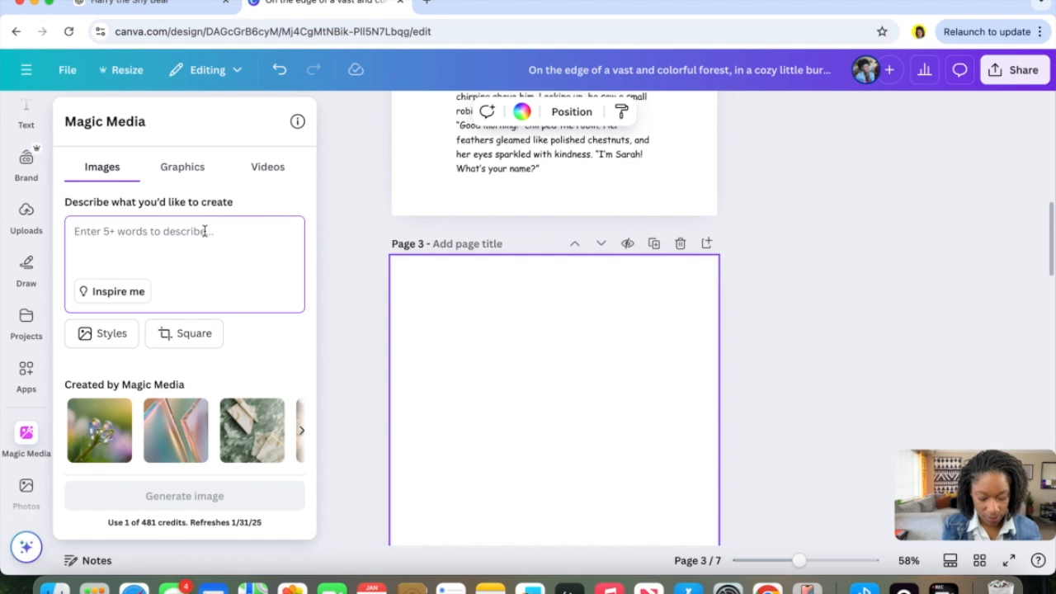
{"action": "type", "text": "chl"}
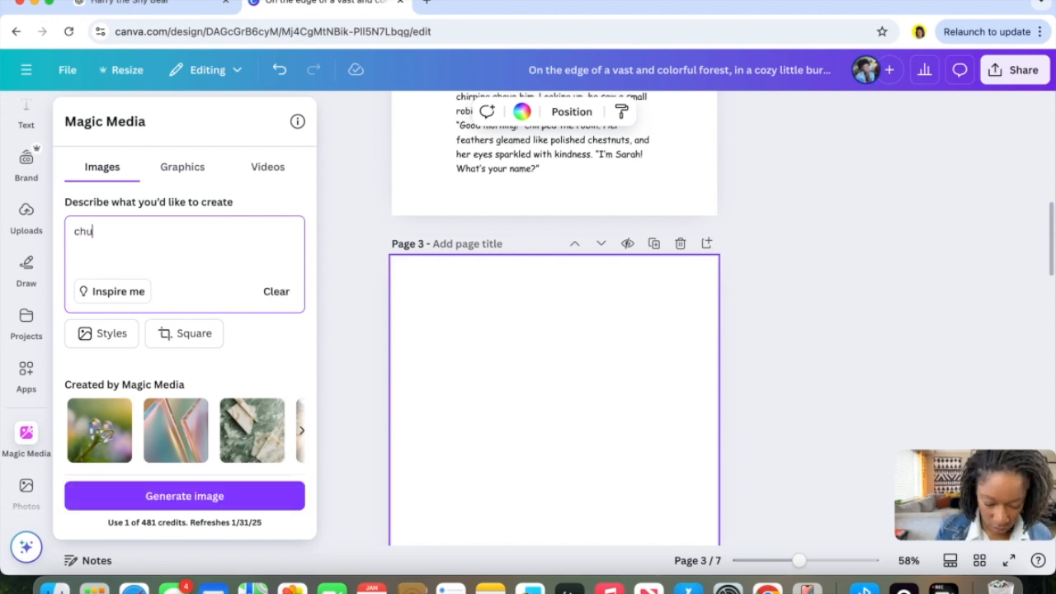
{"action": "key", "text": "BackSpace"}
{"action": "key", "text": "BackSpace"}
{"action": "type", "text": "stor"}
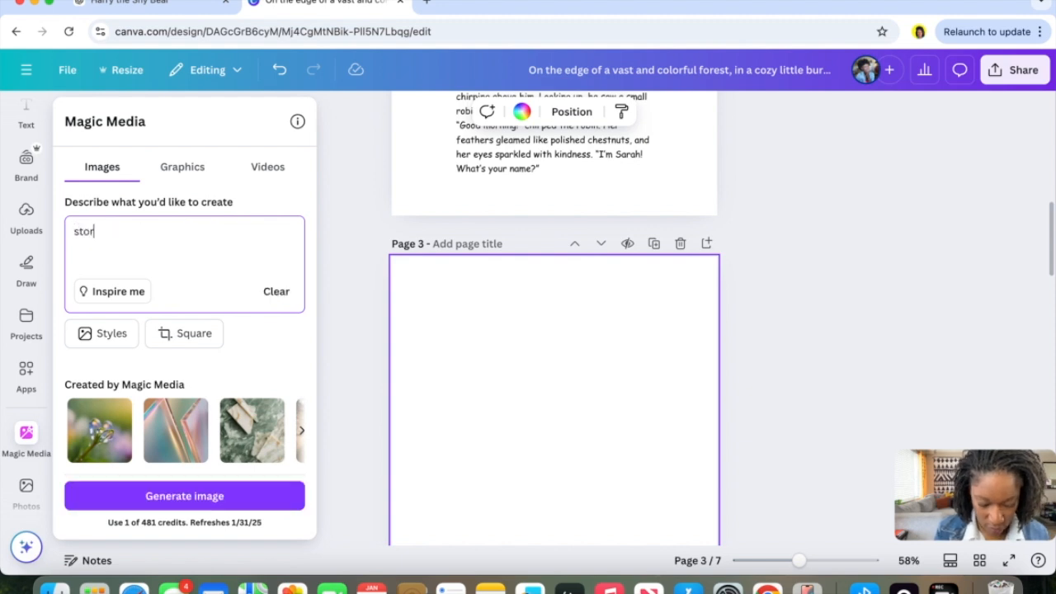
{"action": "type", "text": "ybook image of a childlike brown bear standing in the woods with a friendly robin red breast flying above"}
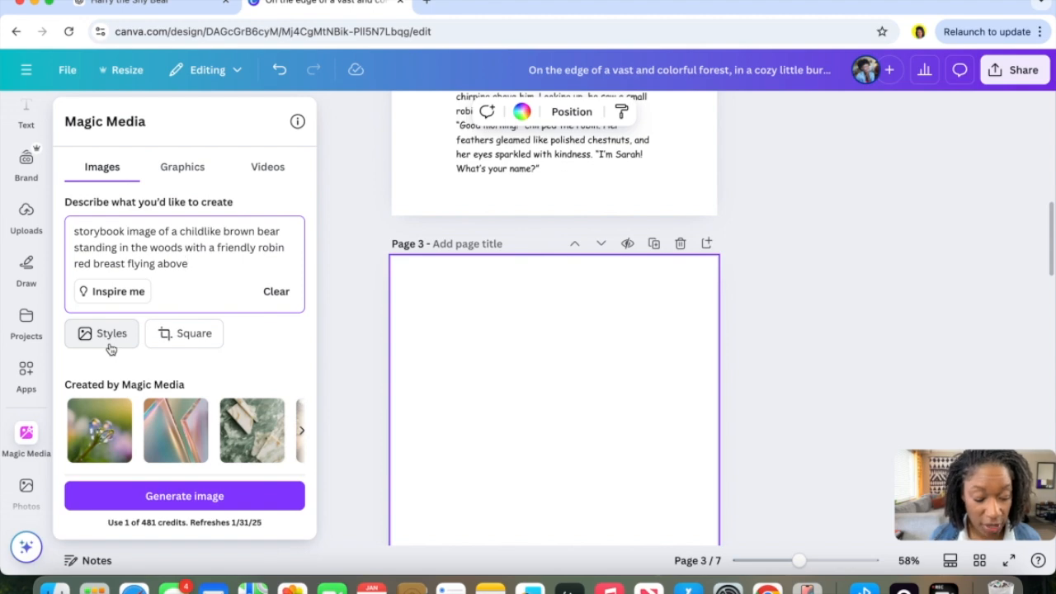
{"action": "left_click", "coordinate": [123, 335]}
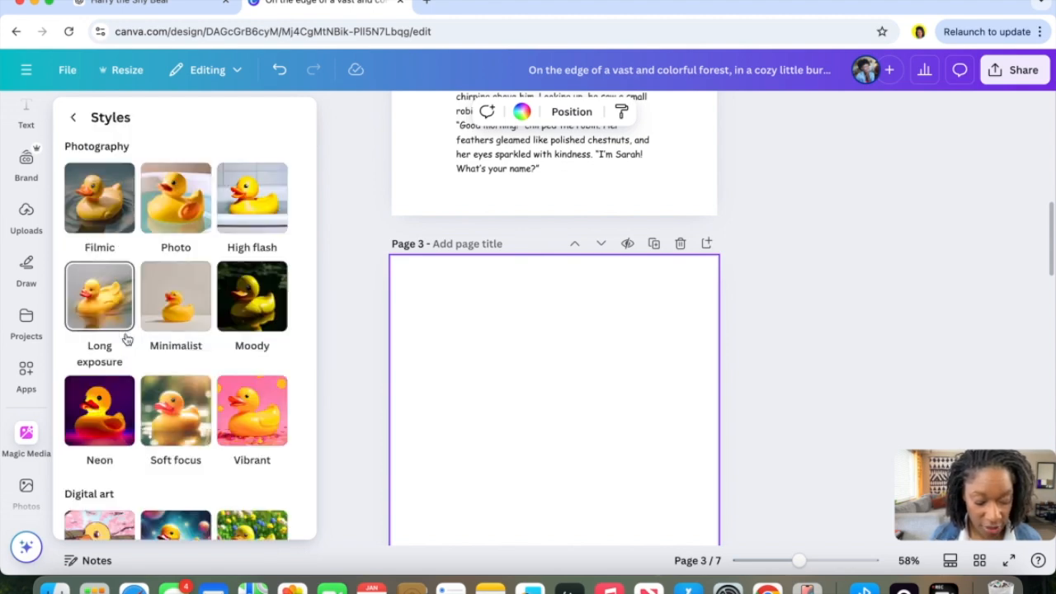
{"action": "scroll", "coordinate": [126, 338], "scroll_direction": "down", "scroll_amount": 10}
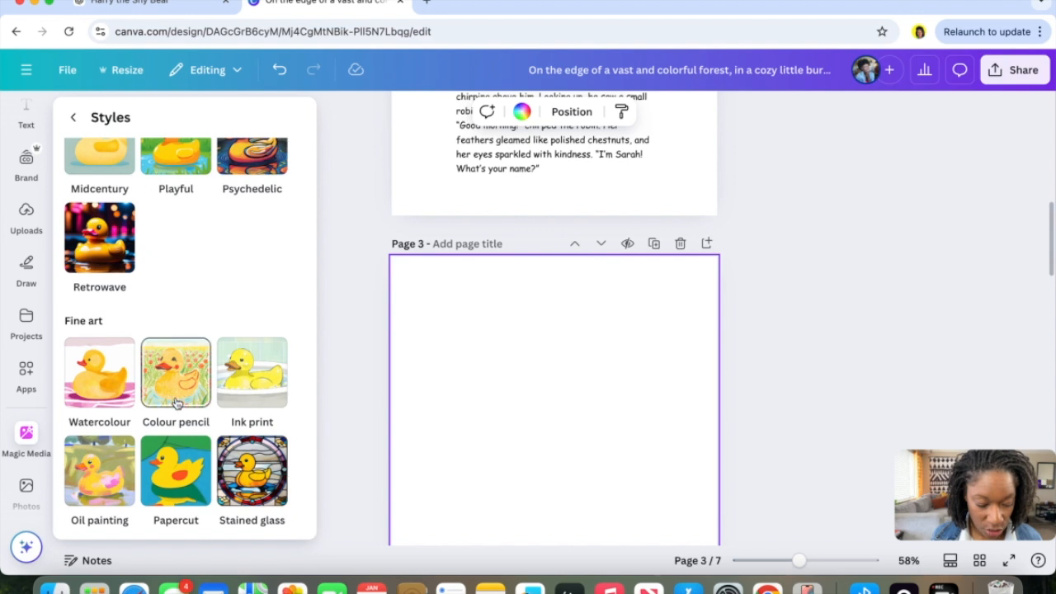
{"action": "left_click", "coordinate": [174, 387]}
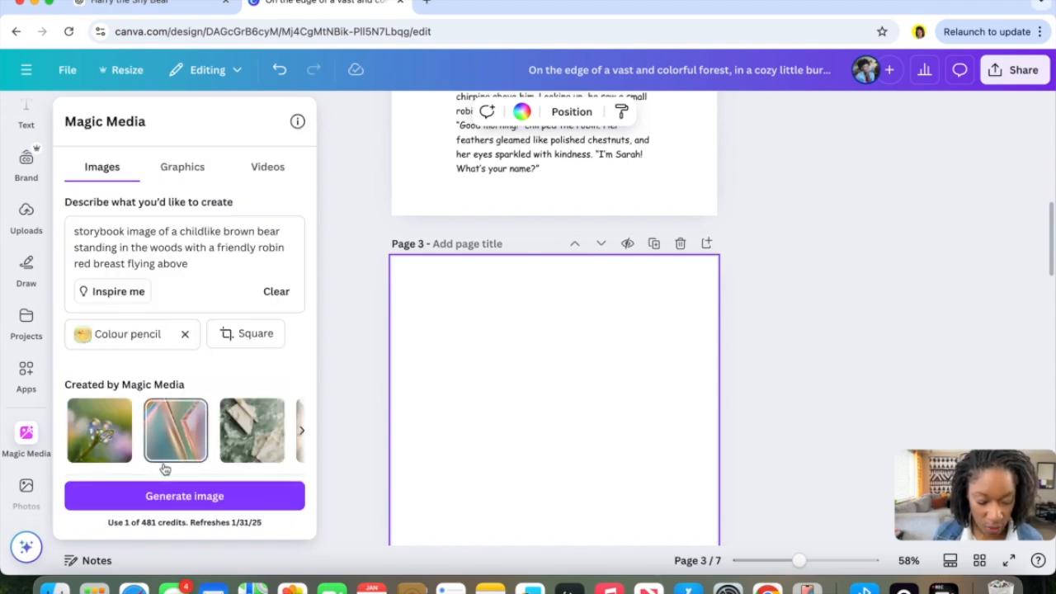
Generate the robin scene images, add one to page 3, and set it as the page background.
{"action": "left_click", "coordinate": [169, 495]}
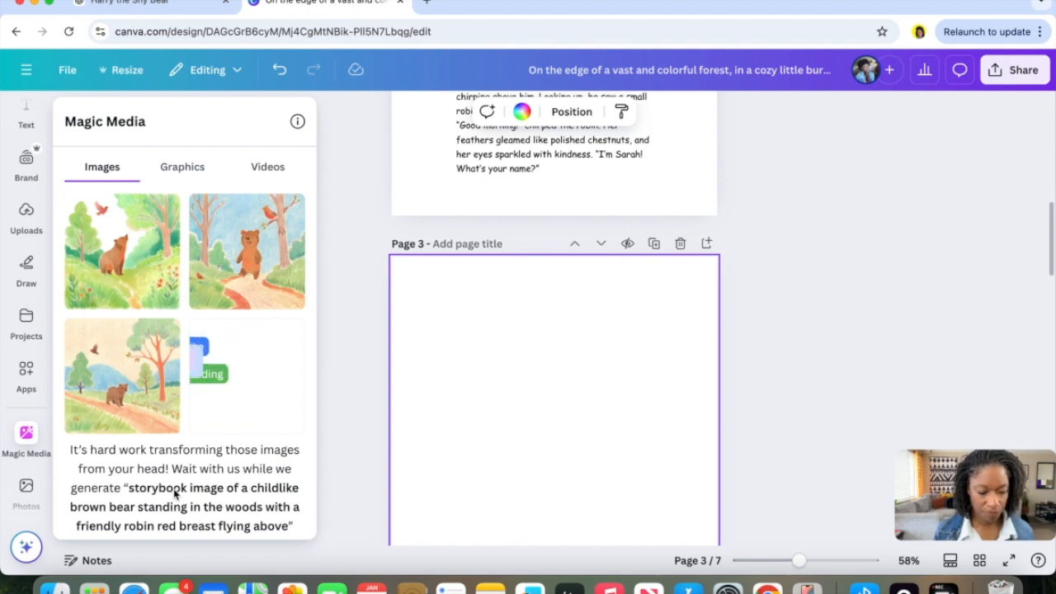
{"action": "left_click", "coordinate": [142, 261]}
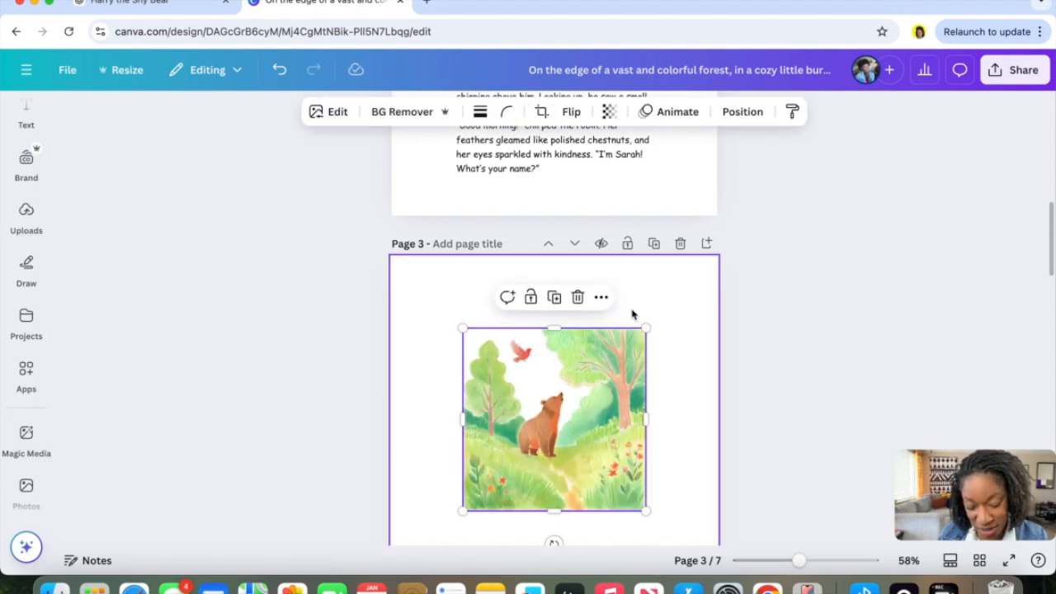
{"action": "left_click", "coordinate": [602, 297]}
{"action": "scroll", "coordinate": [645, 488], "scroll_direction": "down", "scroll_amount": 3}
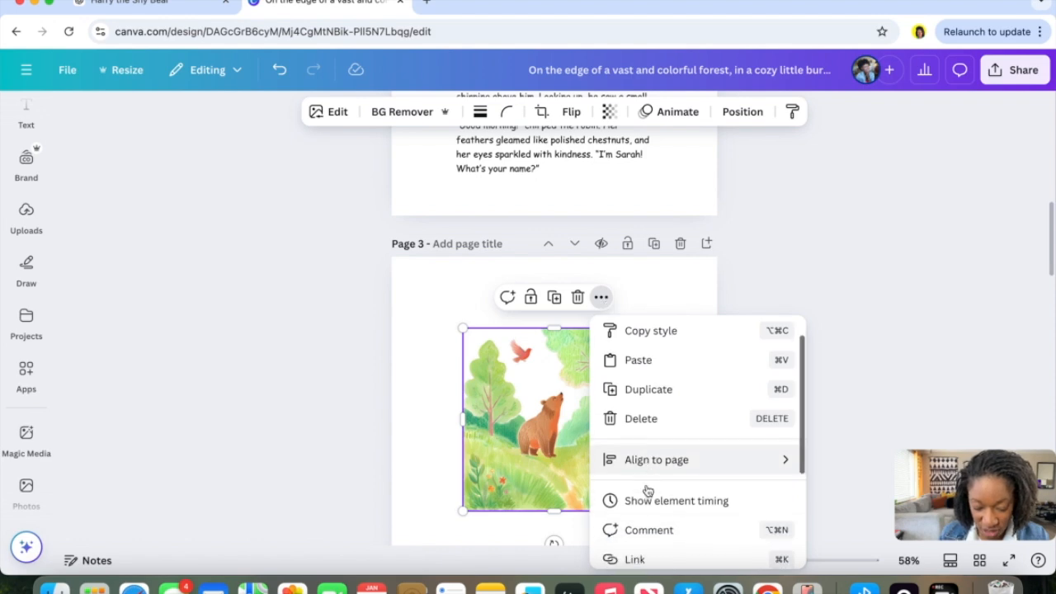
{"action": "left_click", "coordinate": [648, 490]}
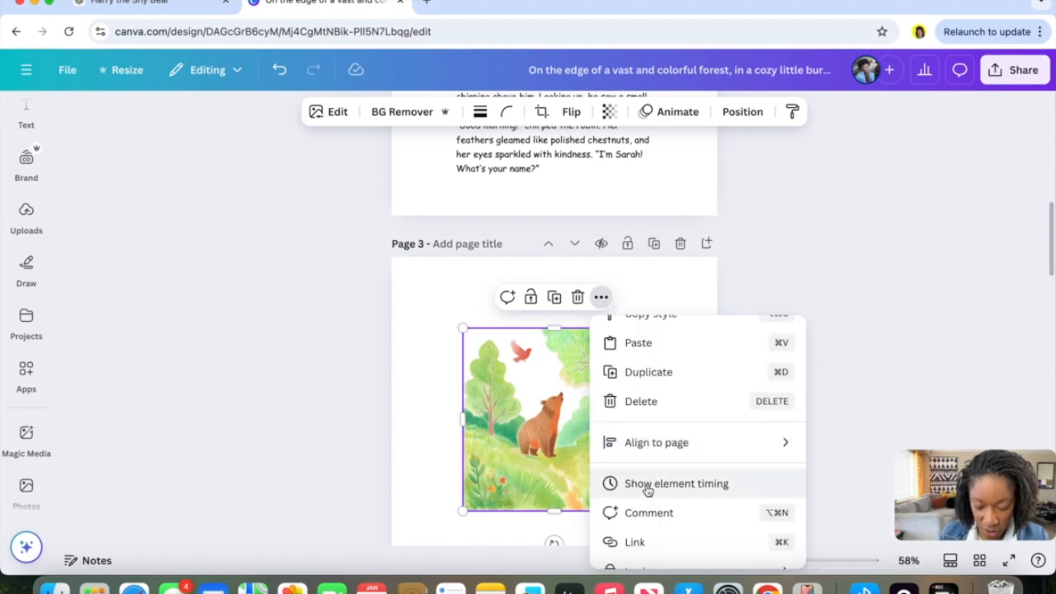
Switch to the finished Harry The Shy Bear Manuscript design and scroll through its illustrated pages.
{"action": "scroll", "coordinate": [658, 495], "scroll_direction": "up", "scroll_amount": 5}
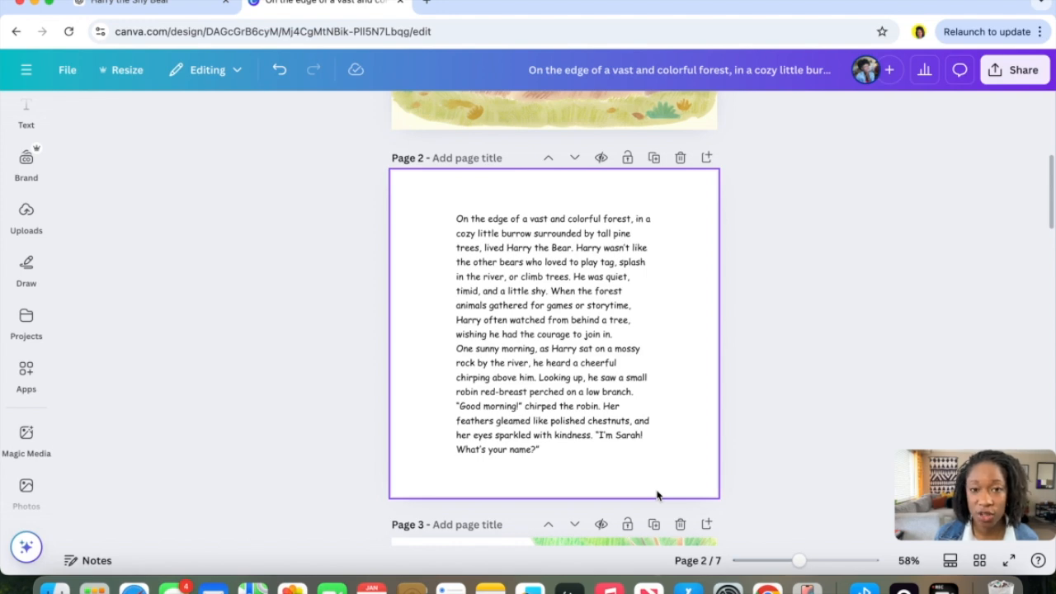
{"action": "scroll", "coordinate": [657, 495], "scroll_direction": "down", "scroll_amount": 5}
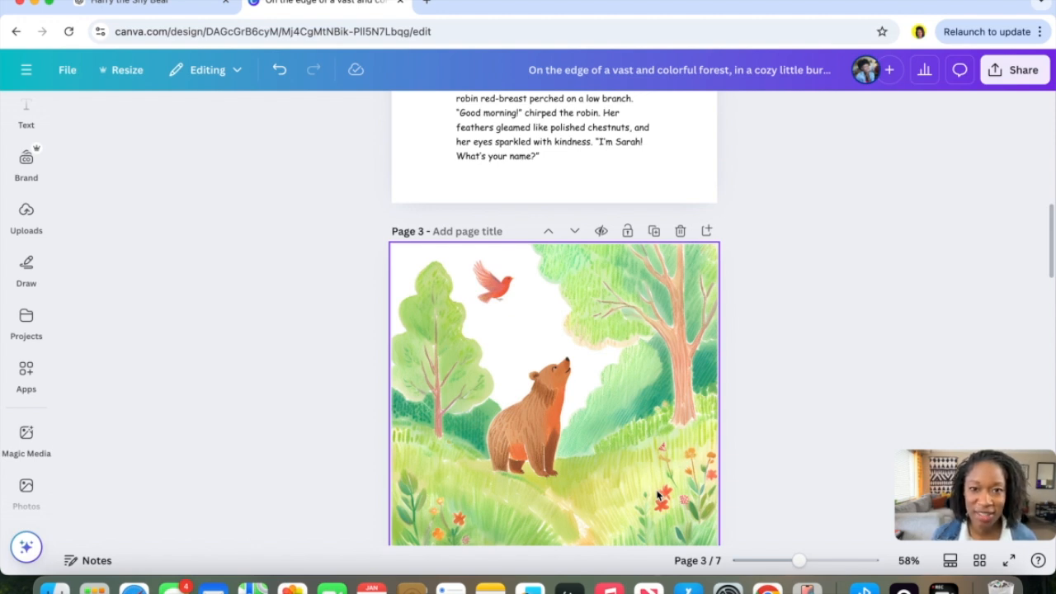
{"action": "left_click", "coordinate": [33, 113]}
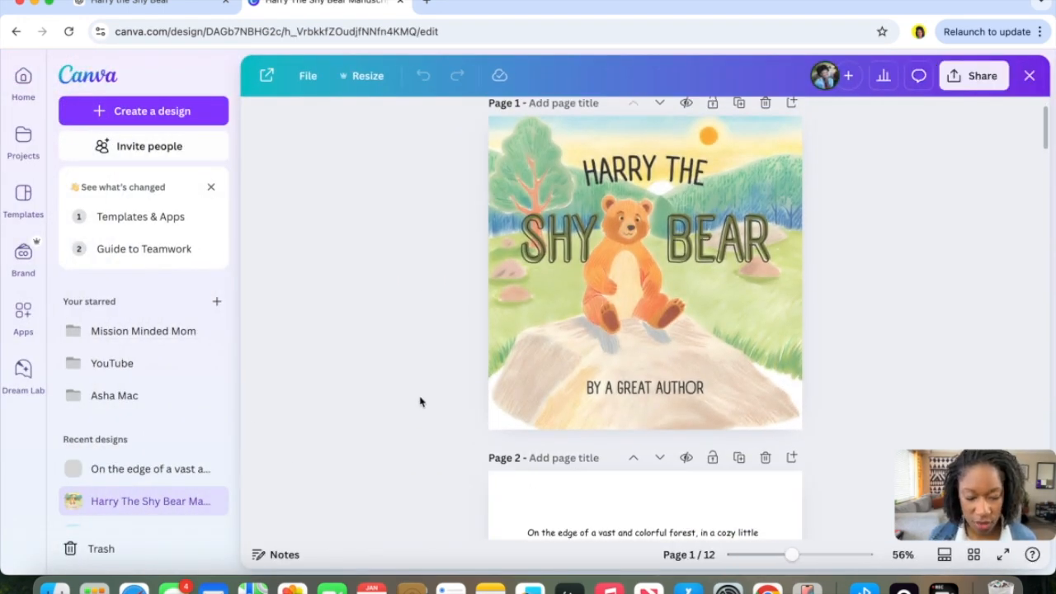
{"action": "scroll", "coordinate": [416, 393], "scroll_direction": "down", "scroll_amount": 10}
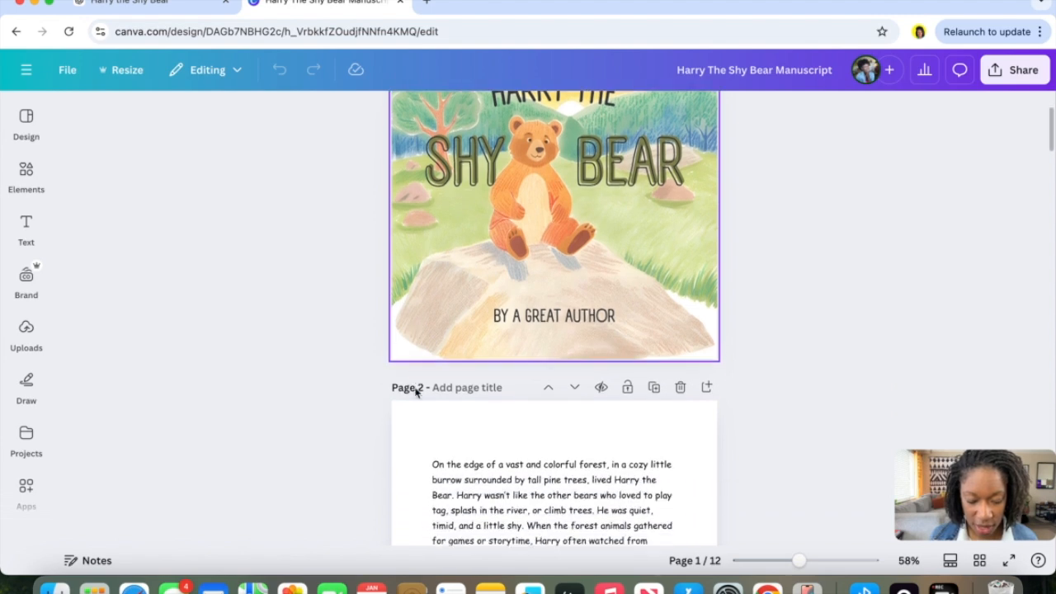
{"action": "scroll", "coordinate": [416, 393], "scroll_direction": "down", "scroll_amount": 5}
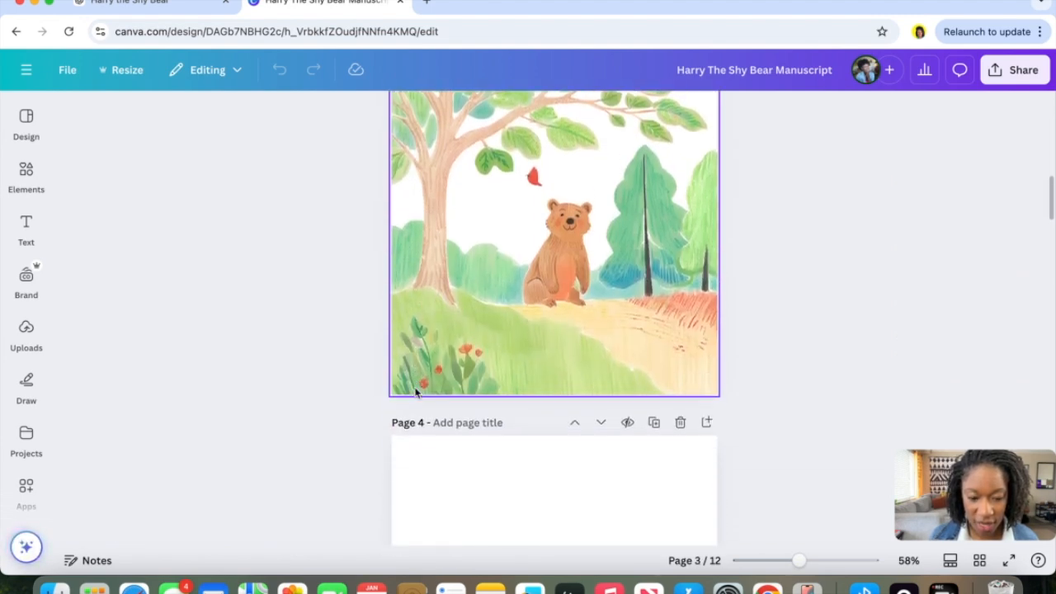
Delete the blank page after the robin illustration and the text page that follows it.
{"action": "scroll", "coordinate": [416, 392], "scroll_direction": "down", "scroll_amount": 1}
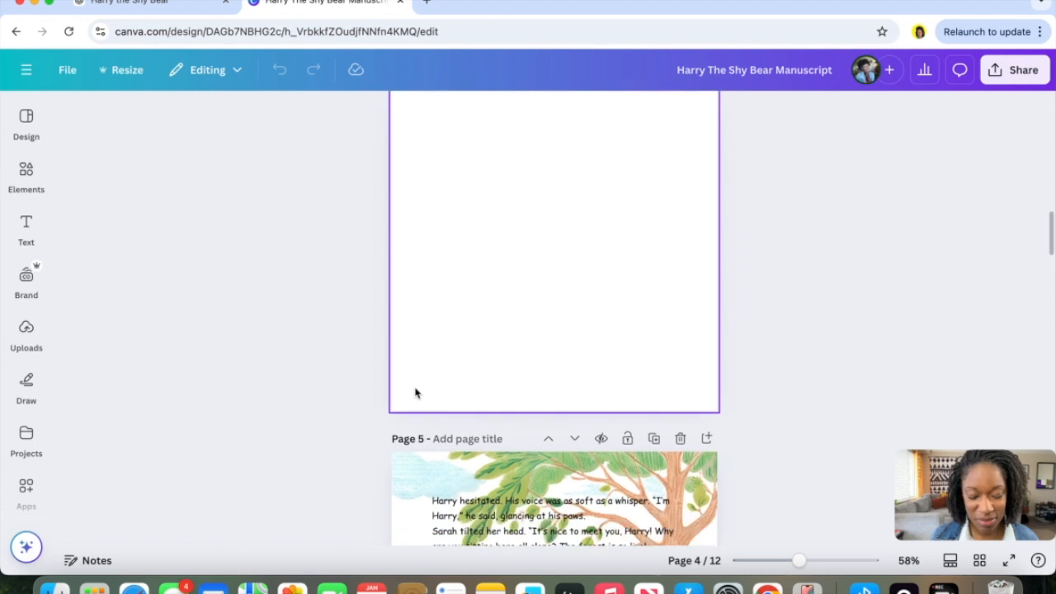
{"action": "scroll", "coordinate": [416, 393], "scroll_direction": "up", "scroll_amount": 5}
{"action": "left_click", "coordinate": [681, 288]}
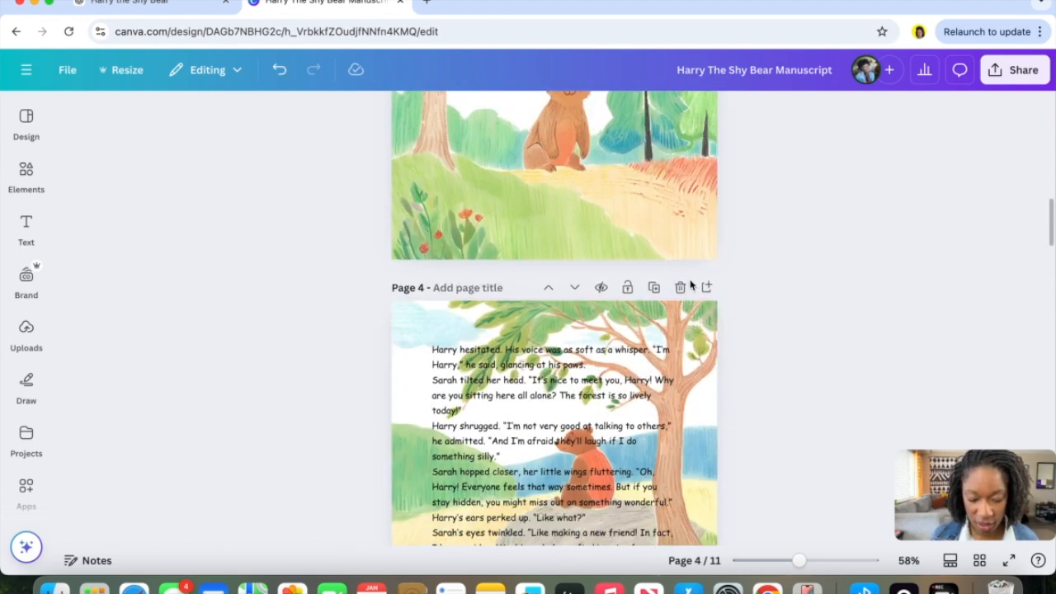
{"action": "left_click", "coordinate": [682, 287]}
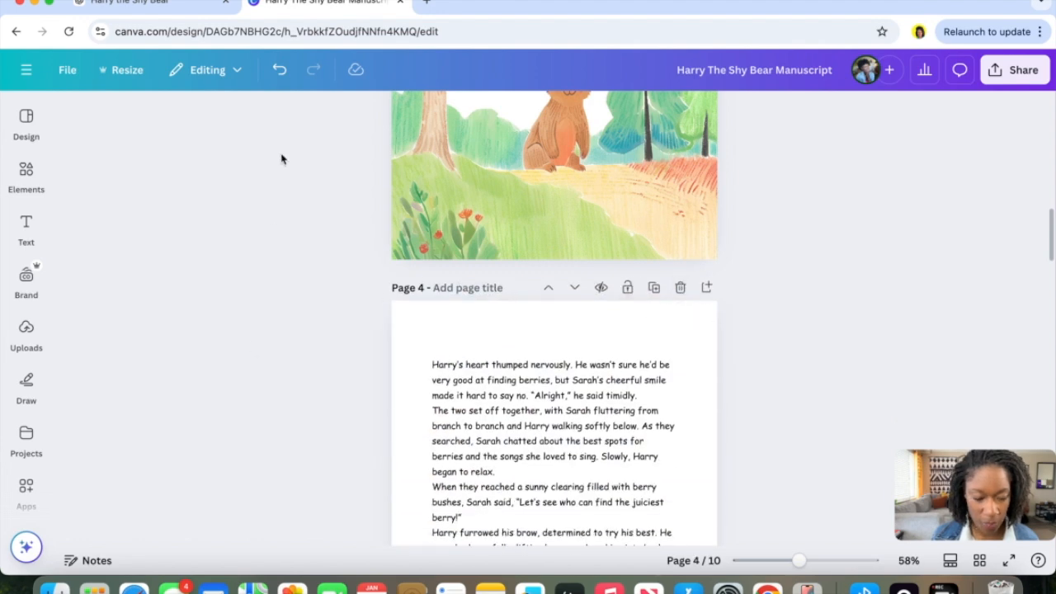
Scroll through the manuscript pages to review the layout of text and illustration pages.
{"action": "scroll", "coordinate": [307, 268], "scroll_direction": "up", "scroll_amount": 5}
{"action": "scroll", "coordinate": [308, 267], "scroll_direction": "up", "scroll_amount": 6}
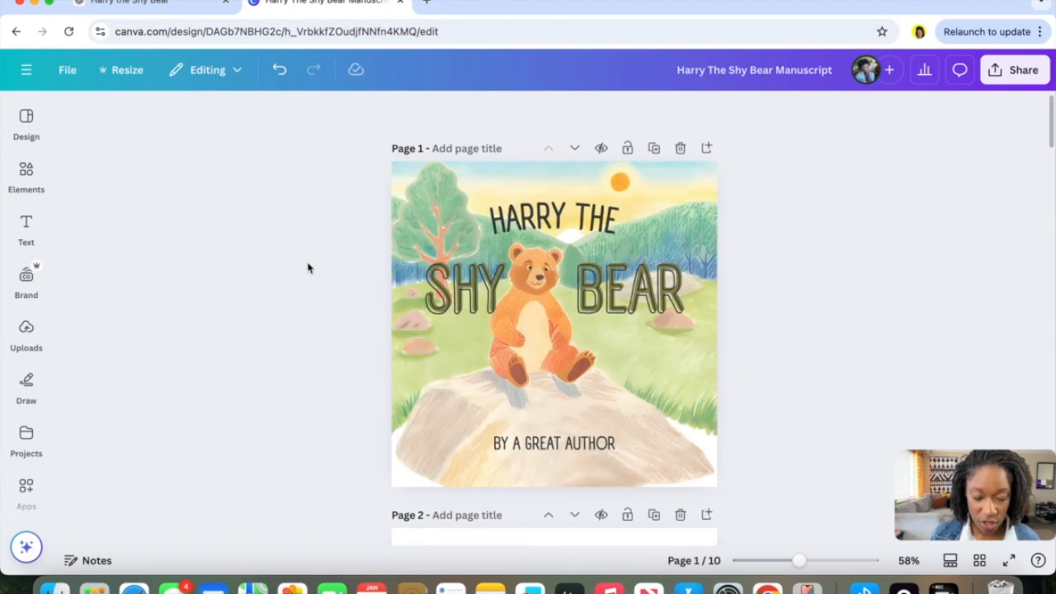
{"action": "scroll", "coordinate": [308, 268], "scroll_direction": "down", "scroll_amount": 8}
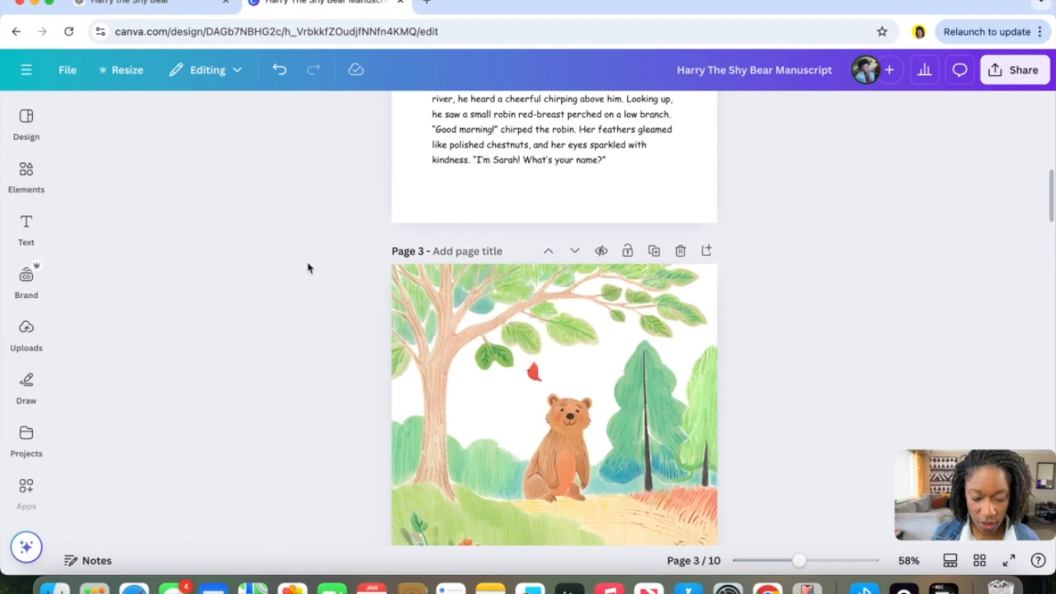
{"action": "scroll", "coordinate": [308, 267], "scroll_direction": "down", "scroll_amount": 6}
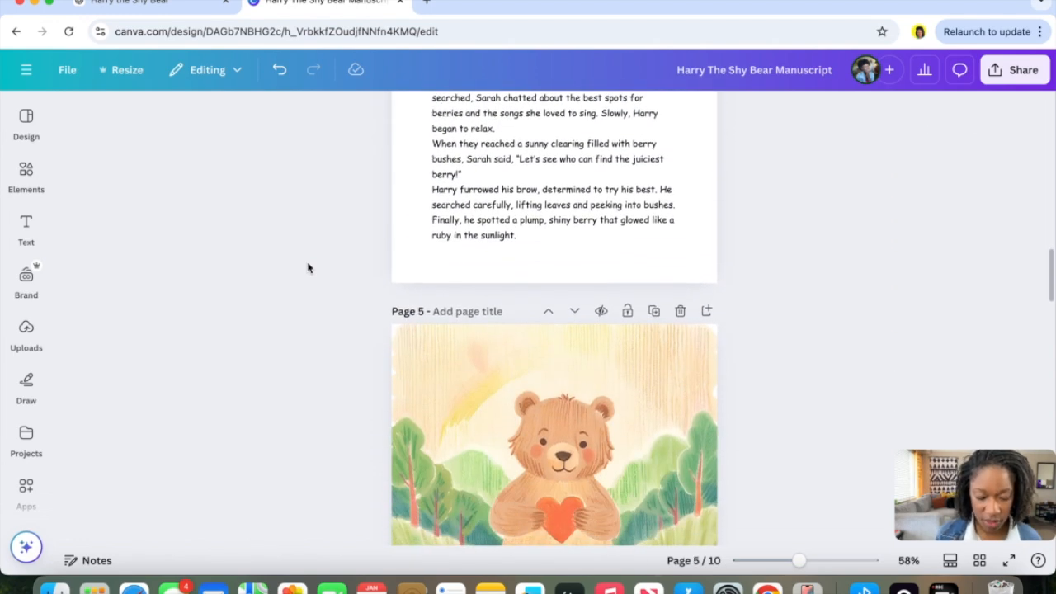
{"action": "scroll", "coordinate": [308, 268], "scroll_direction": "down", "scroll_amount": 1}
{"action": "scroll", "coordinate": [308, 267], "scroll_direction": "up", "scroll_amount": 5}
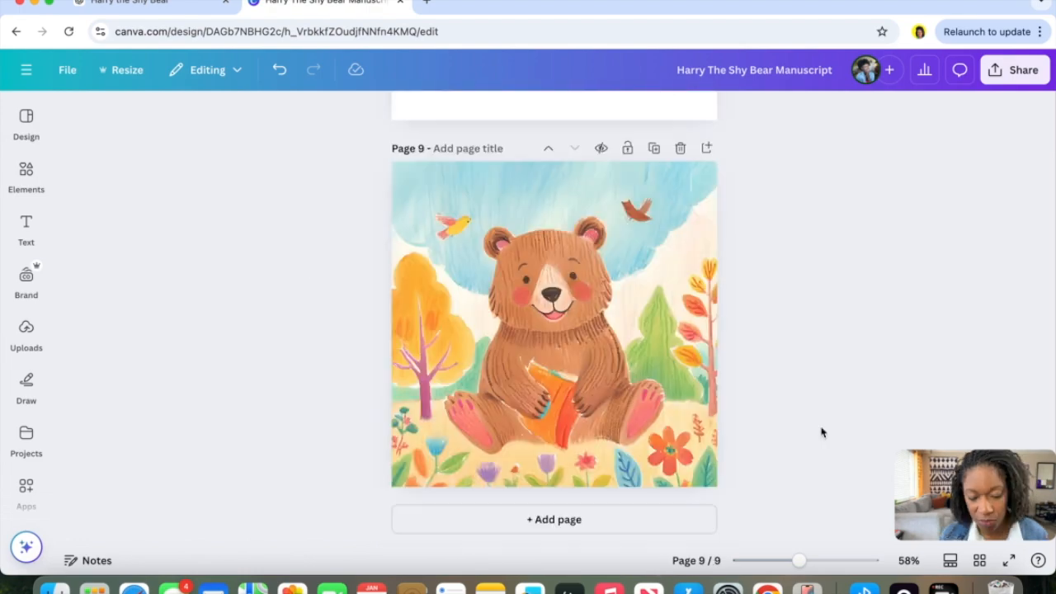
{"action": "scroll", "coordinate": [821, 432], "scroll_direction": "up", "scroll_amount": 20}
{"action": "scroll", "coordinate": [821, 431], "scroll_direction": "up", "scroll_amount": 6}
{"action": "scroll", "coordinate": [821, 432], "scroll_direction": "up", "scroll_amount": 5}
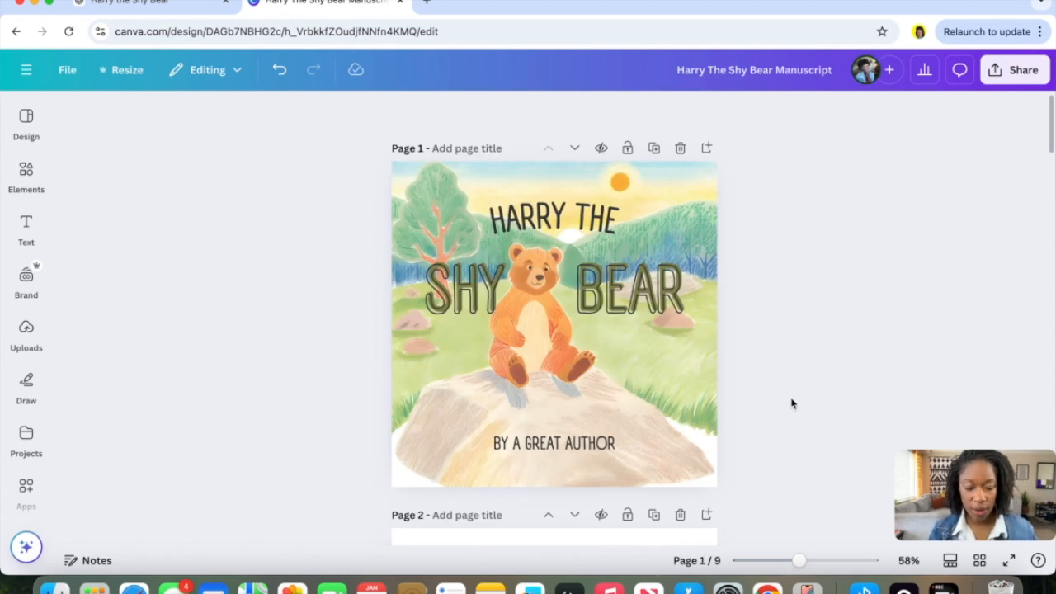
Duplicate the cover page and delete all three title text boxes from the first cover.
{"action": "left_click", "coordinate": [653, 148]}
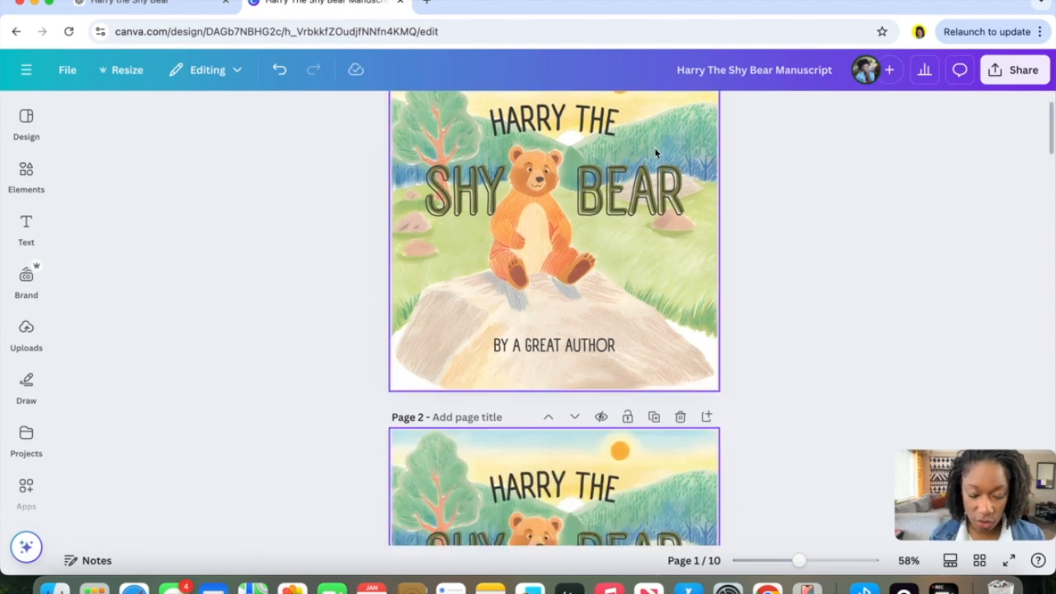
{"action": "scroll", "coordinate": [582, 230], "scroll_direction": "up", "scroll_amount": 4}
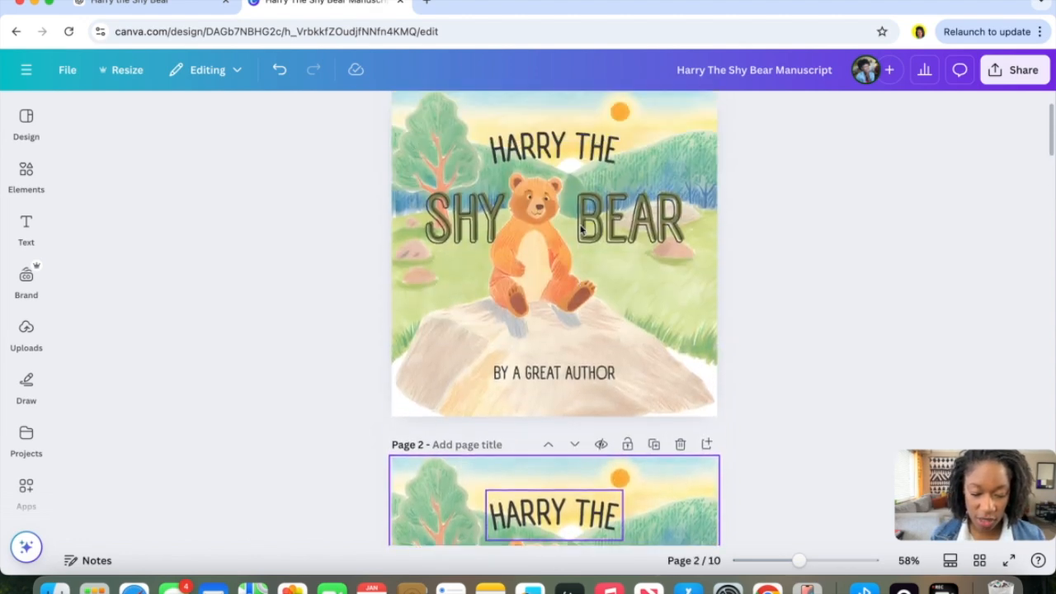
{"action": "scroll", "coordinate": [582, 230], "scroll_direction": "up", "scroll_amount": 2}
{"action": "left_click", "coordinate": [582, 230]}
{"action": "key", "text": "Delete"}
{"action": "left_click", "coordinate": [627, 297]}
{"action": "key", "text": "Delete"}
{"action": "left_click", "coordinate": [581, 452]}
{"action": "key", "text": "Delete"}
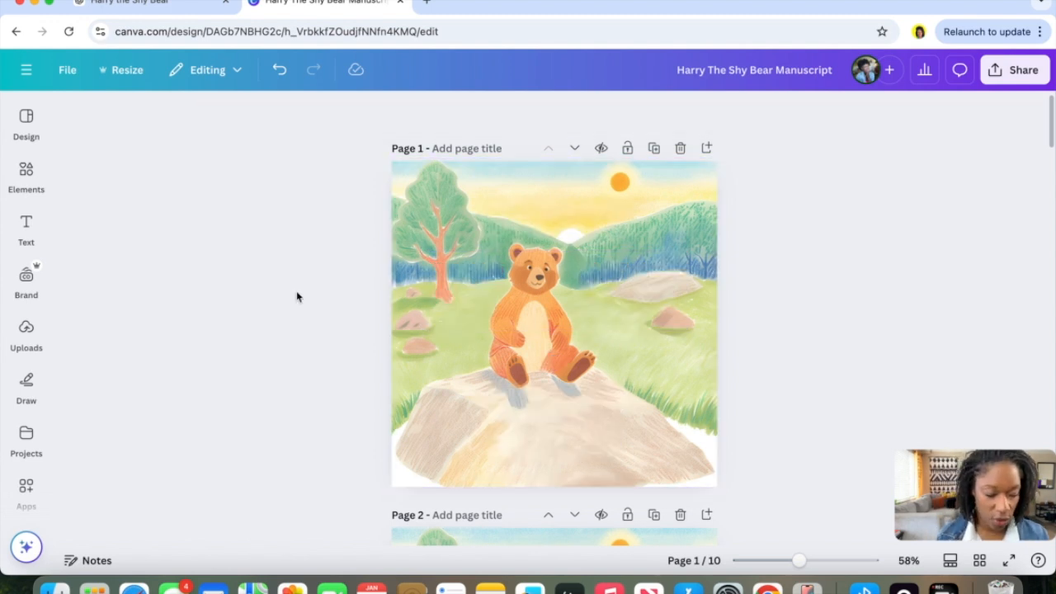
Duplicate the bare cover, delete its image, and apply the Meet My Family template's cover page to the copy.
{"action": "left_click", "coordinate": [31, 128]}
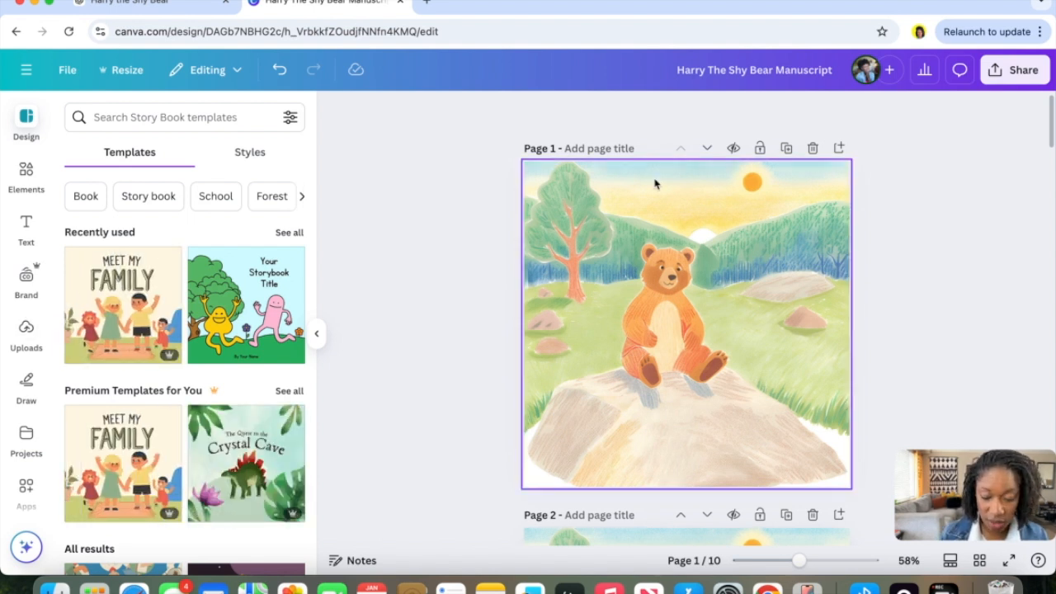
{"action": "left_click", "coordinate": [787, 148]}
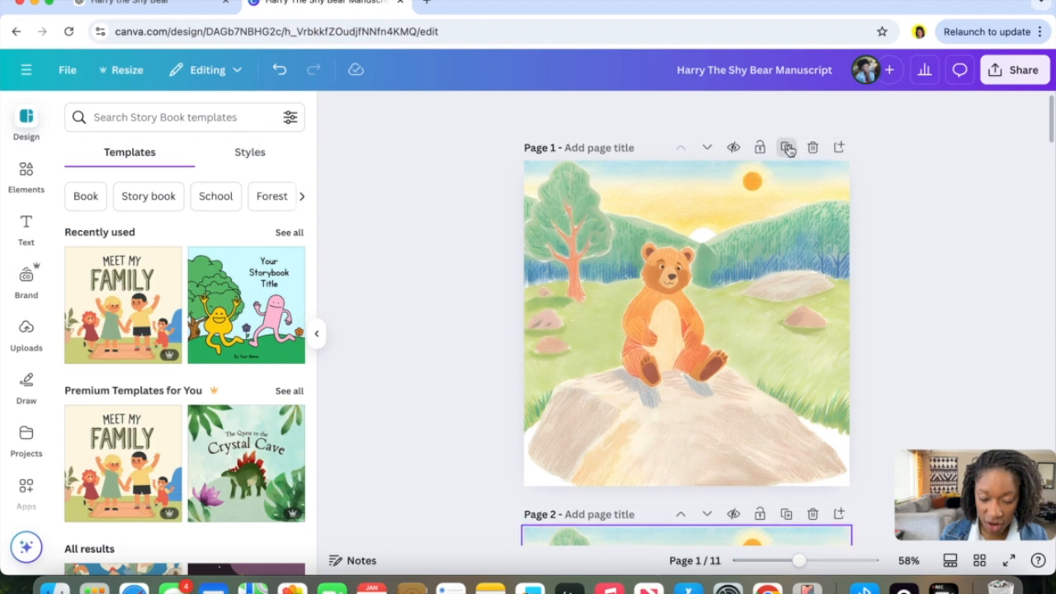
{"action": "left_click", "coordinate": [772, 224]}
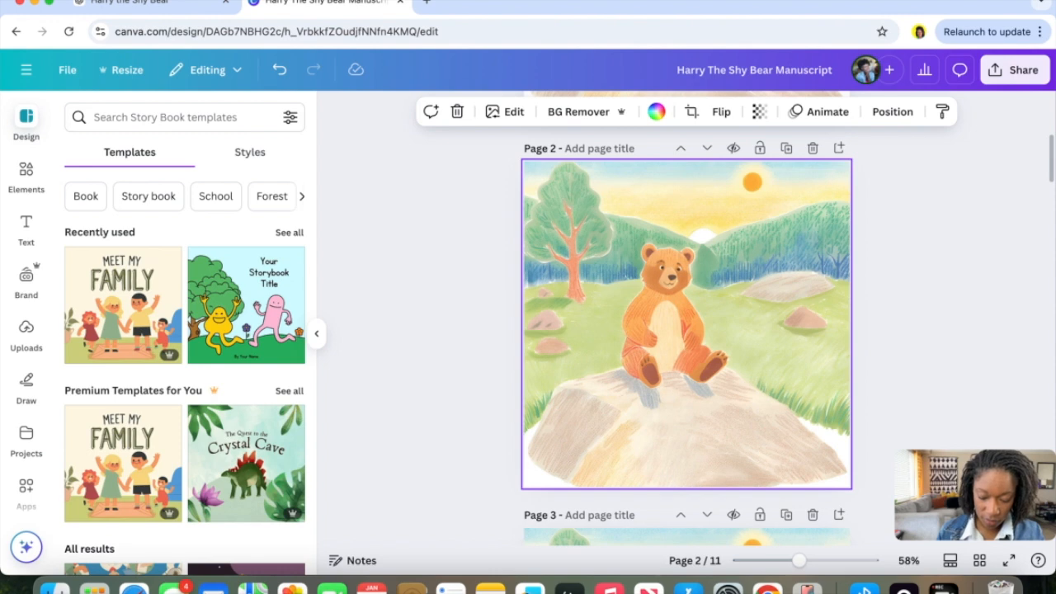
{"action": "key", "text": "Delete"}
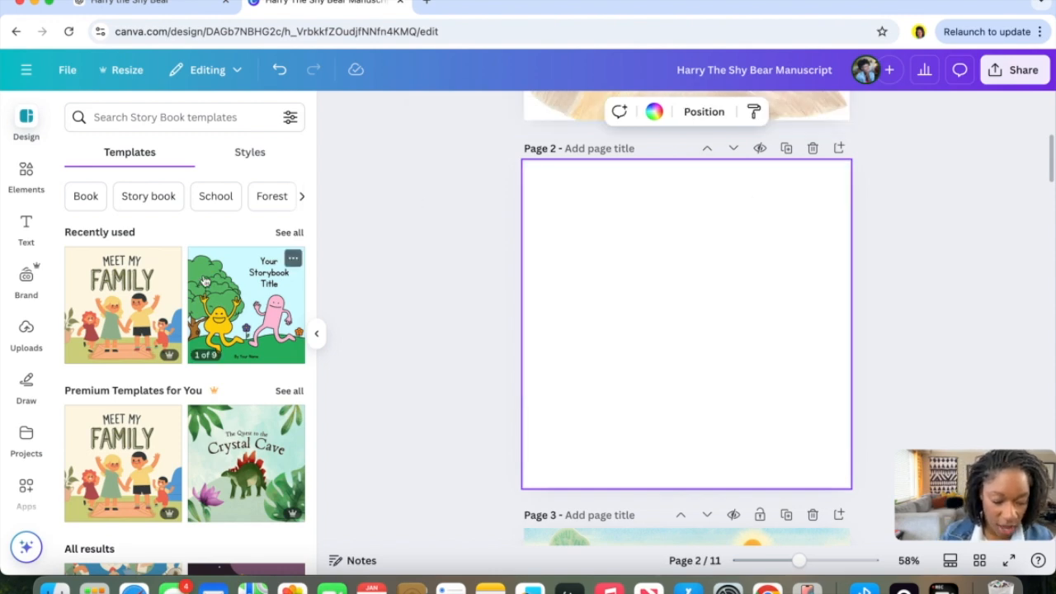
{"action": "left_click", "coordinate": [113, 301]}
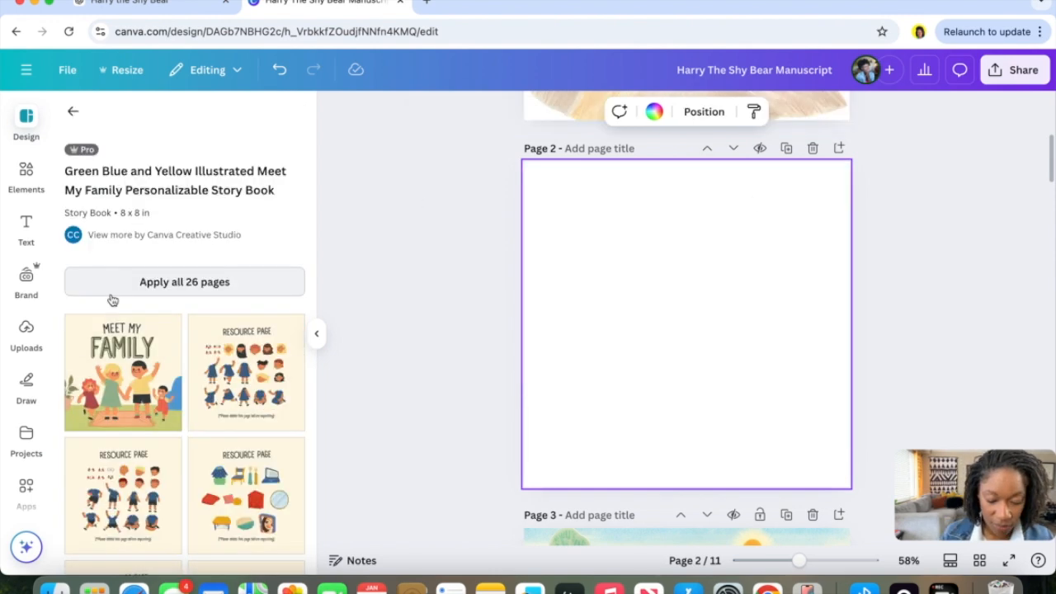
{"action": "left_click", "coordinate": [132, 368]}
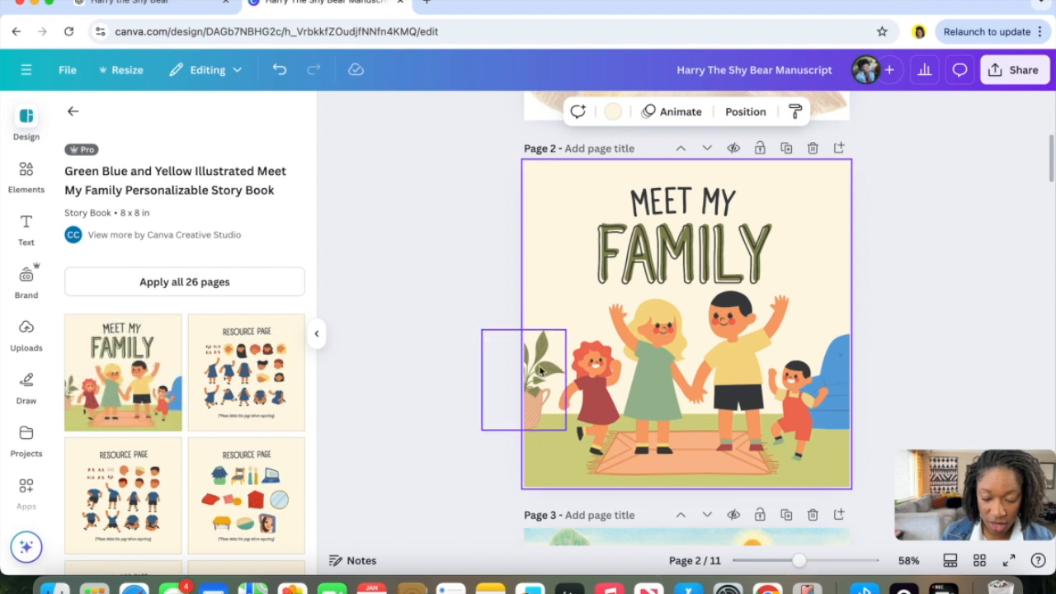
Move the template's MEET MY and FAMILY headings onto the first cover and delete the template page.
{"action": "scroll", "coordinate": [540, 370], "scroll_direction": "up", "scroll_amount": 5}
{"action": "left_click_drag", "start_coordinate": [672, 442], "coordinate": [666, 187]}
{"action": "left_click_drag", "start_coordinate": [710, 371], "coordinate": [676, 90]}
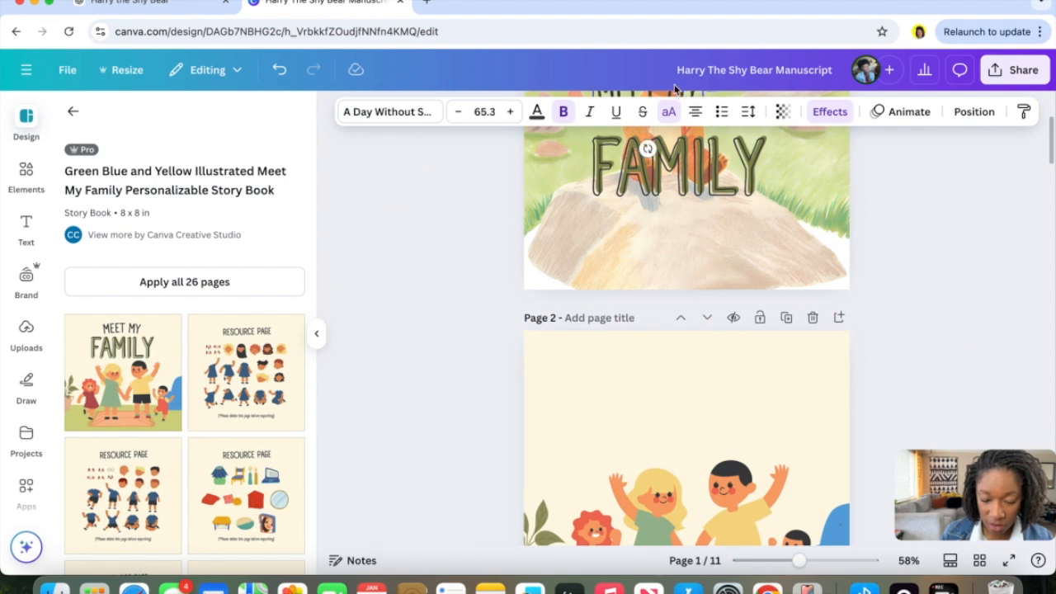
{"action": "left_click", "coordinate": [814, 316]}
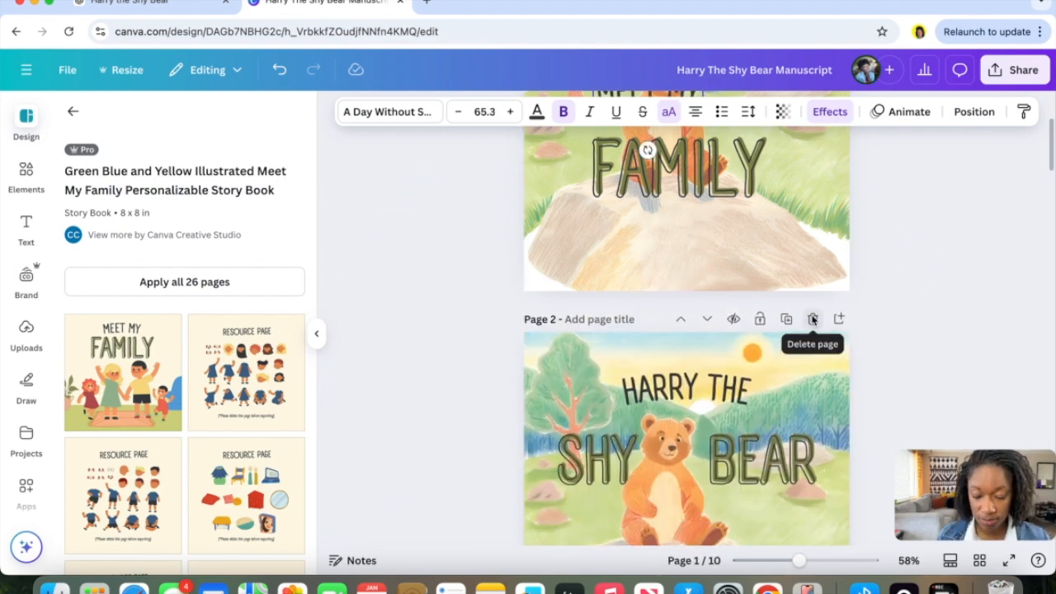
Position MEET MY and FAMILY above the bear and reduce the FAMILY heading's font size to 113.
{"action": "scroll", "coordinate": [812, 320], "scroll_direction": "up", "scroll_amount": 3}
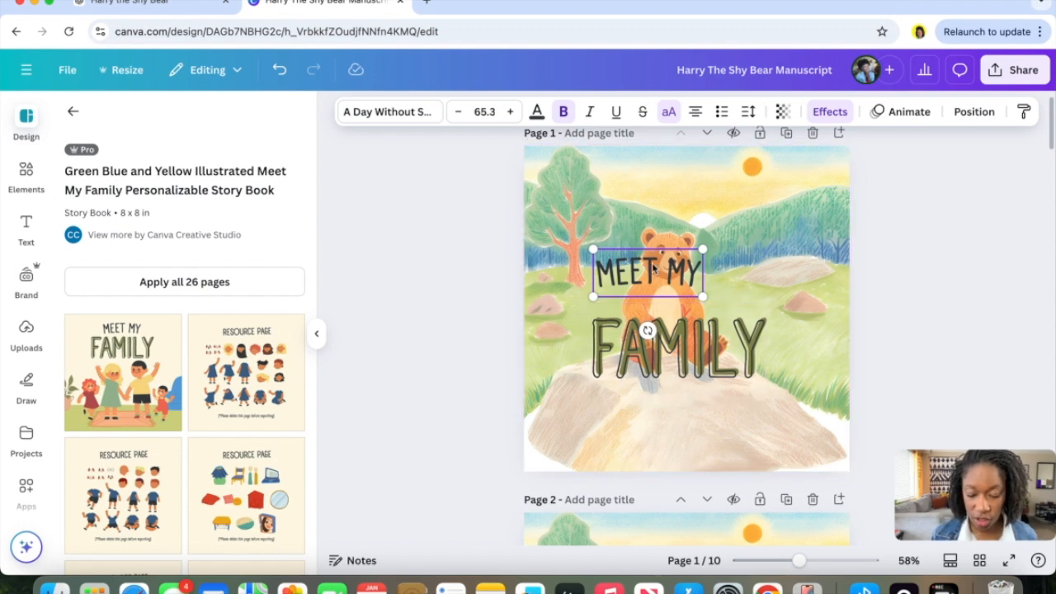
{"action": "left_click_drag", "start_coordinate": [659, 277], "coordinate": [688, 205]}
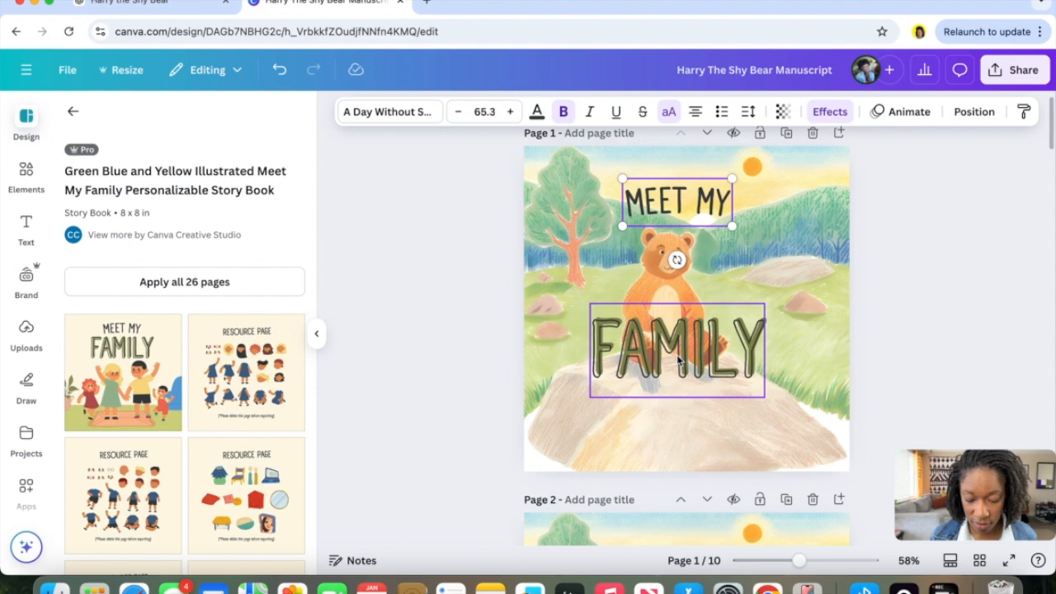
{"action": "left_click_drag", "start_coordinate": [681, 355], "coordinate": [675, 278]}
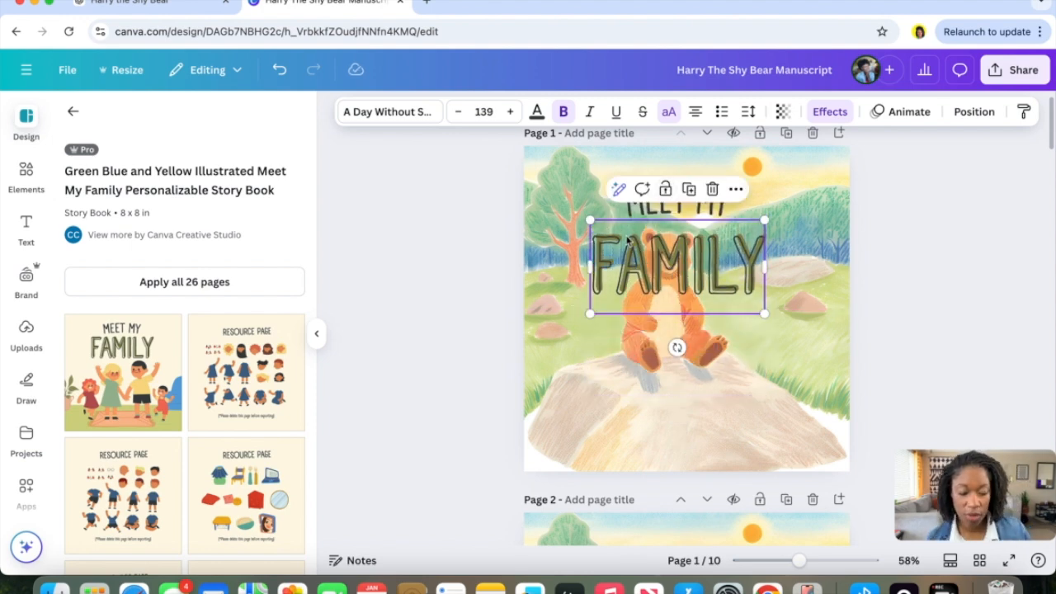
{"action": "left_click", "coordinate": [459, 120]}
{"action": "left_click", "coordinate": [459, 120]}
{"action": "left_click", "coordinate": [458, 120]}
{"action": "left_click", "coordinate": [459, 112]}
{"action": "left_click", "coordinate": [458, 113]}
{"action": "left_click", "coordinate": [458, 113]}
{"action": "left_click", "coordinate": [459, 113]}
{"action": "left_click", "coordinate": [459, 112]}
{"action": "left_click", "coordinate": [459, 112]}
{"action": "left_click", "coordinate": [458, 112]}
{"action": "left_click", "coordinate": [459, 112]}
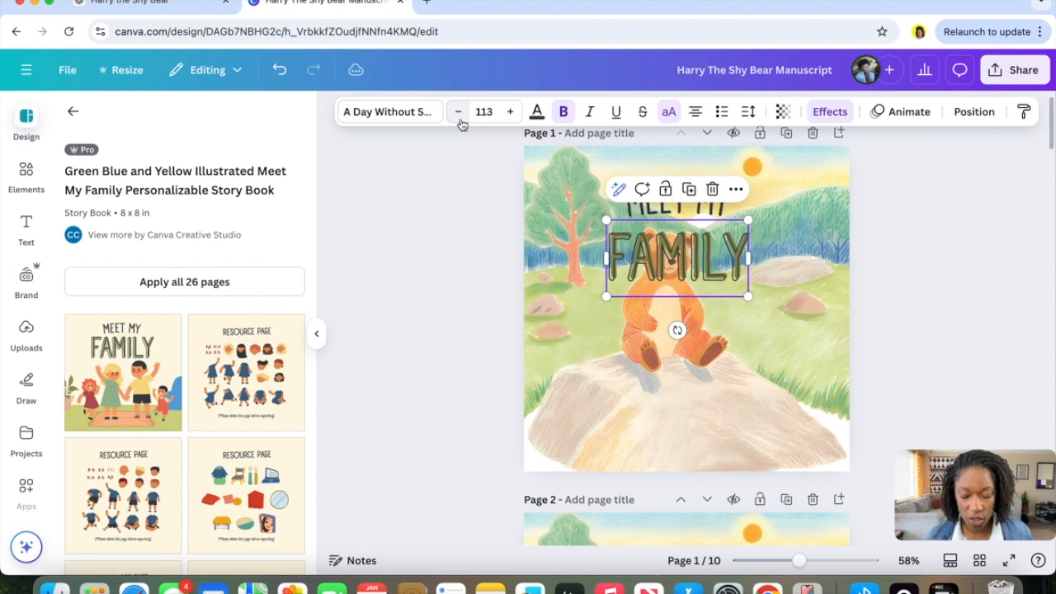
Replace FAMILY with SHY BEAR, spacing the words around the bear's head, and center the heading.
{"action": "double_click", "coordinate": [680, 261]}
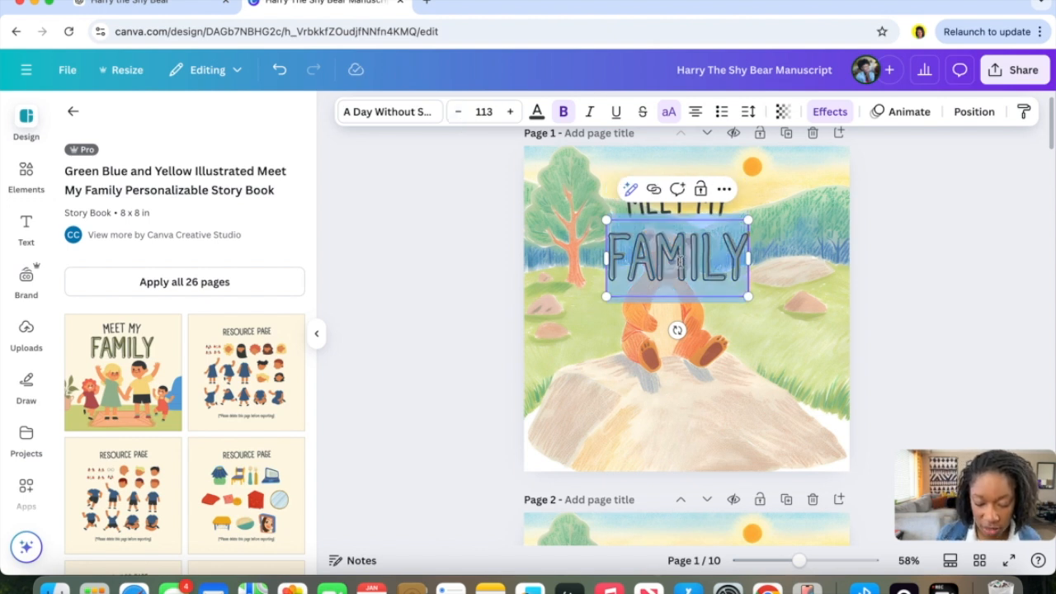
{"action": "type", "text": "SHY BEAR"}
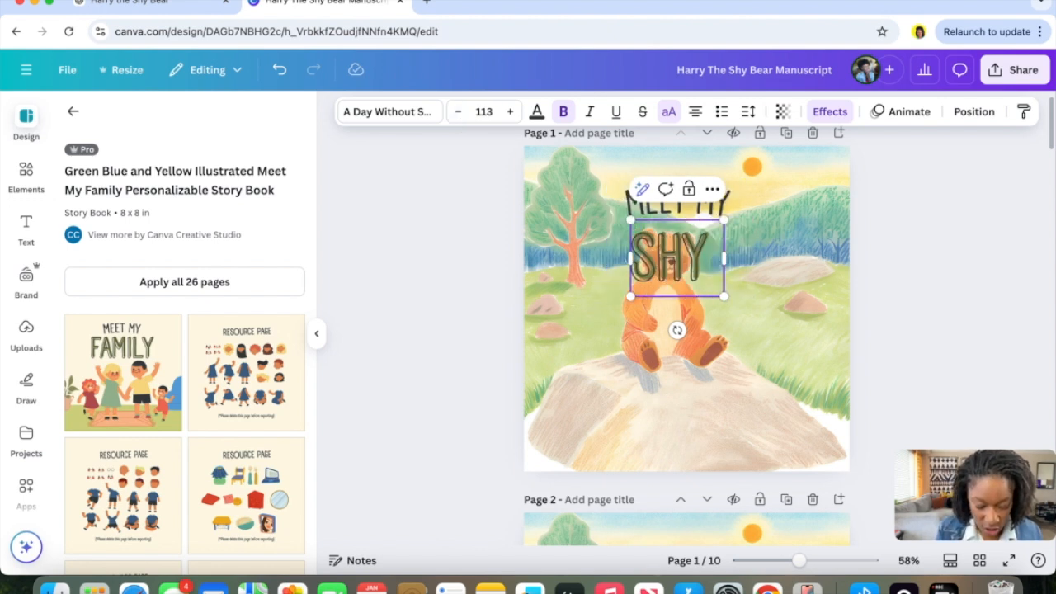
{"action": "left_click", "coordinate": [672, 259]}
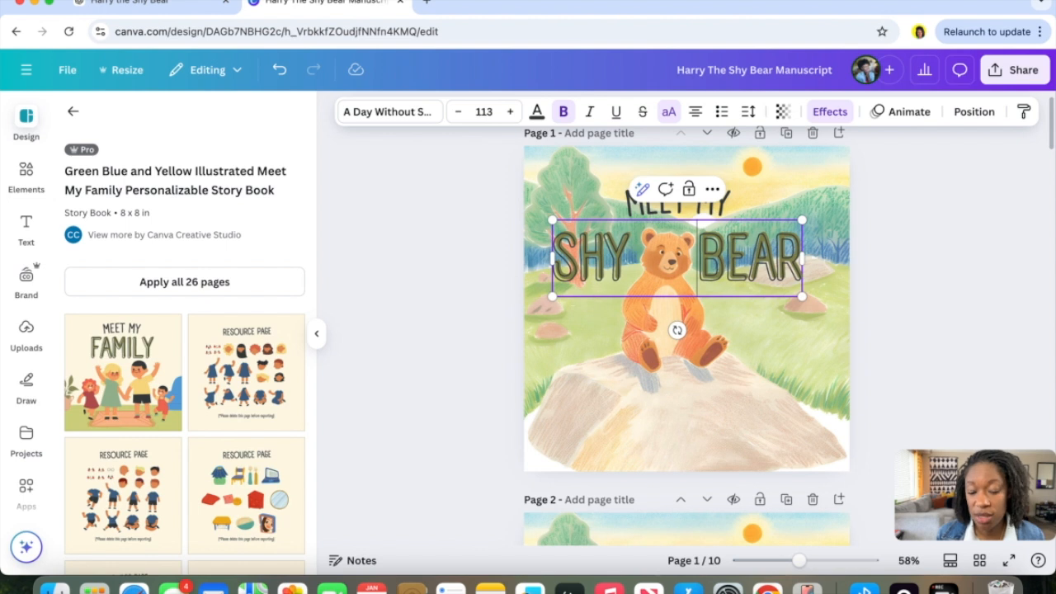
{"action": "key", "text": "BackSpace"}
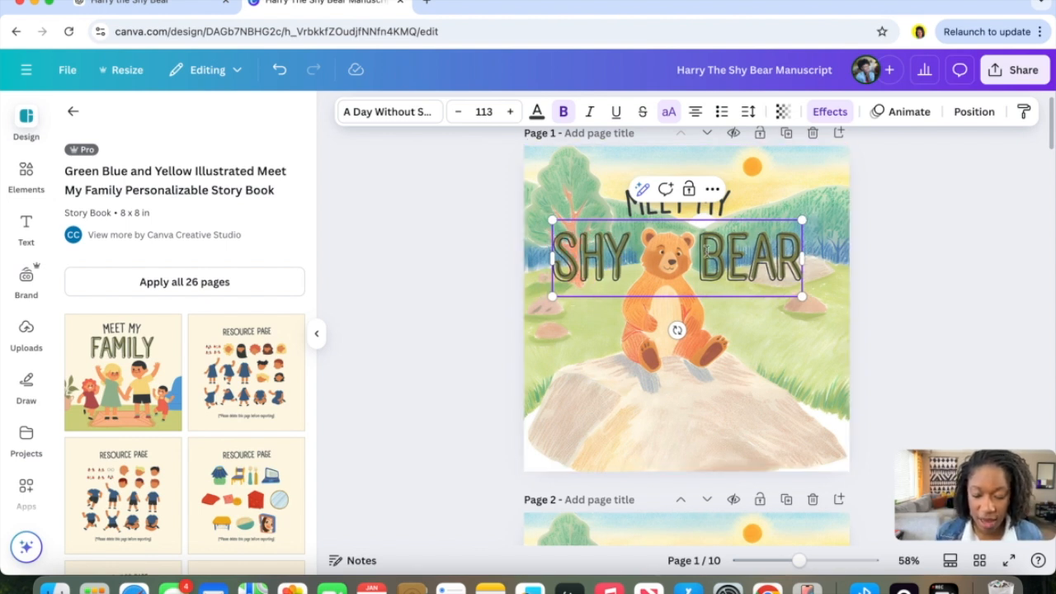
{"action": "left_click", "coordinate": [726, 372]}
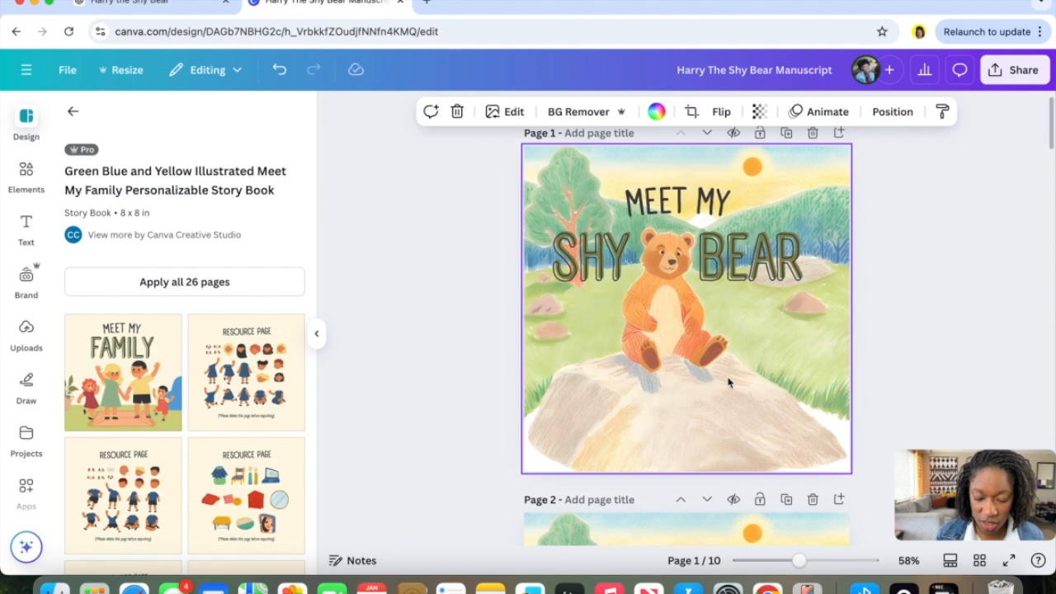
{"action": "left_click", "coordinate": [685, 275]}
{"action": "left_click_drag", "start_coordinate": [685, 274], "coordinate": [695, 274]}
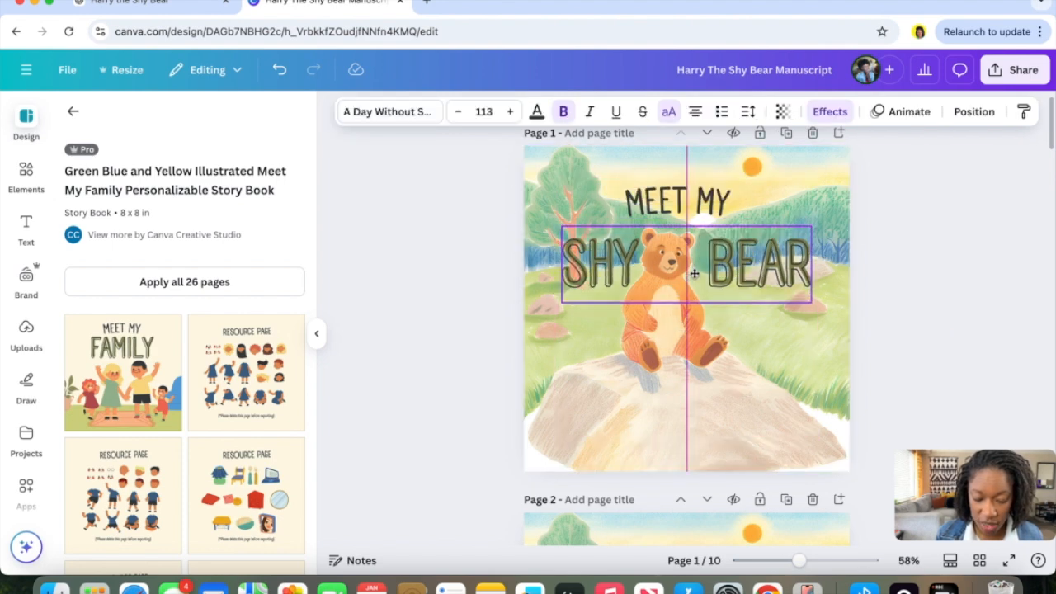
Change the MEET MY heading text to HARRY THE.
{"action": "left_click", "coordinate": [683, 216]}
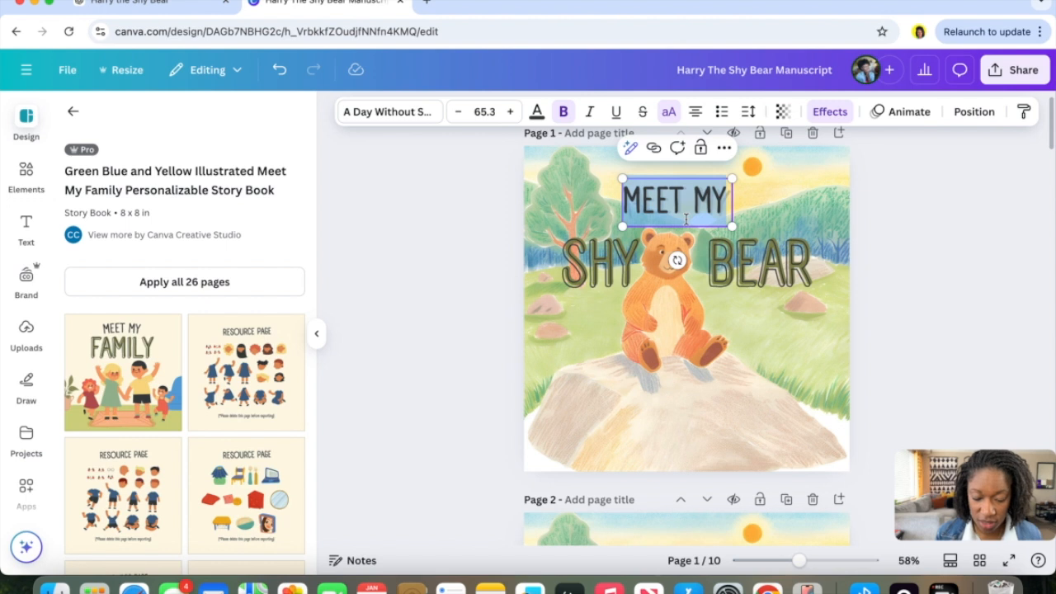
{"action": "type", "text": "HARRY THE"}
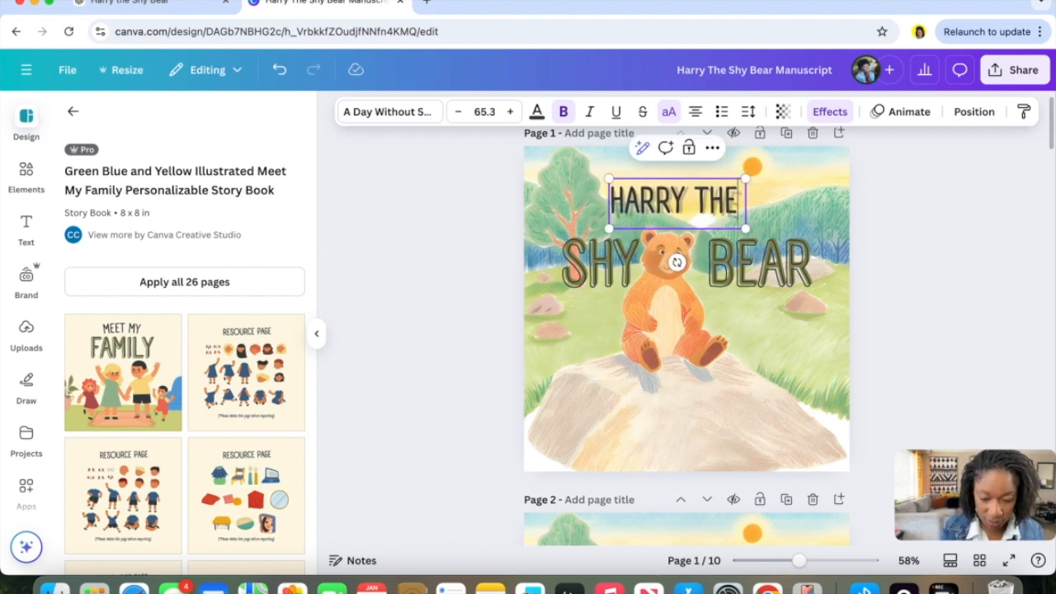
{"action": "left_click", "coordinate": [712, 420]}
{"action": "left_click", "coordinate": [701, 205]}
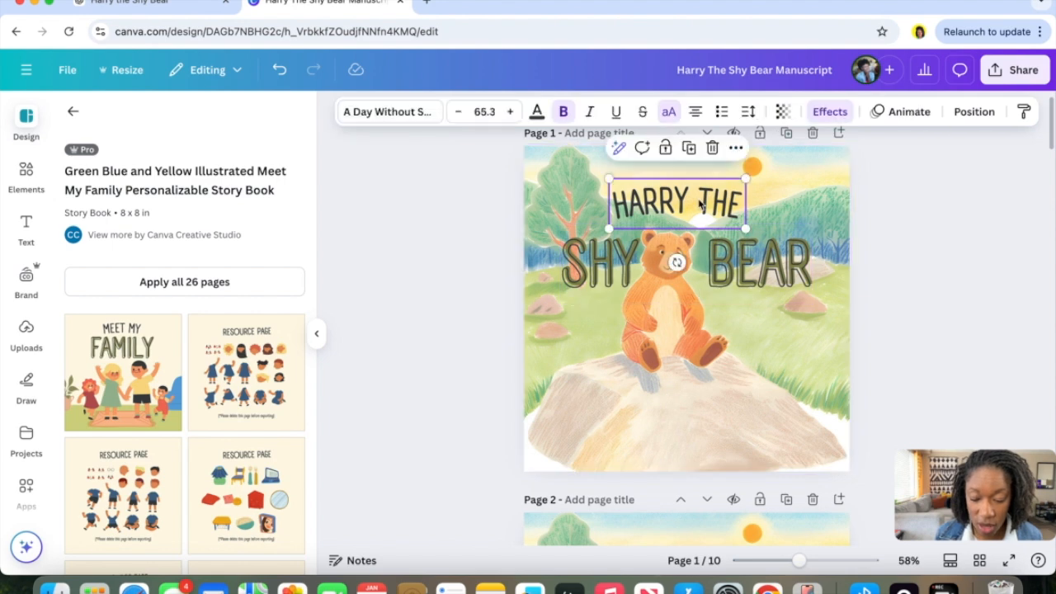
Duplicate the HARRY THE heading and move the copy down onto the rock.
{"action": "left_click", "coordinate": [688, 148]}
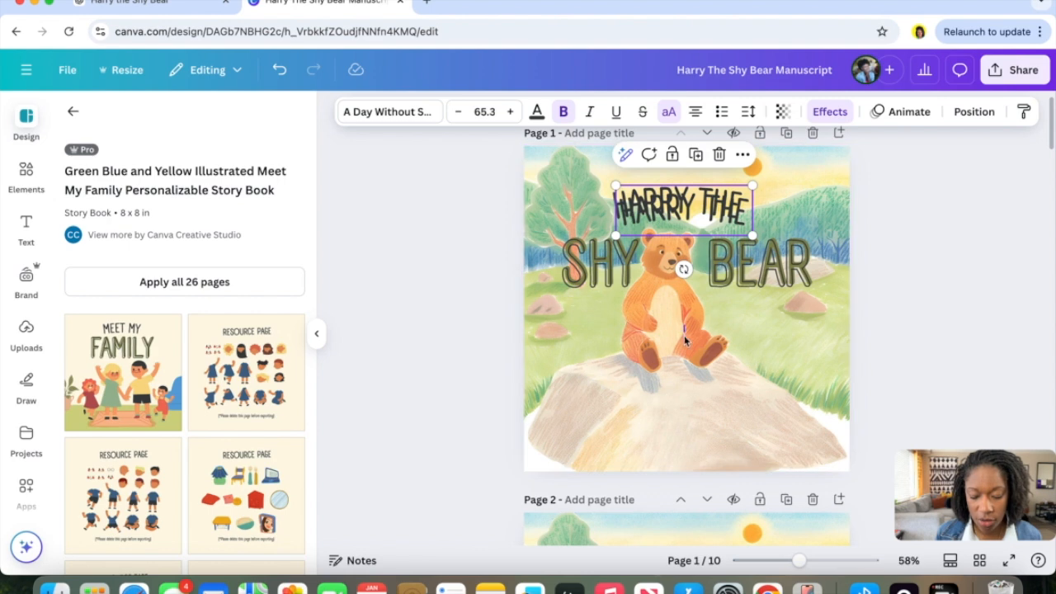
{"action": "key", "text": "Escape"}
{"action": "left_click_drag", "start_coordinate": [683, 201], "coordinate": [679, 410]}
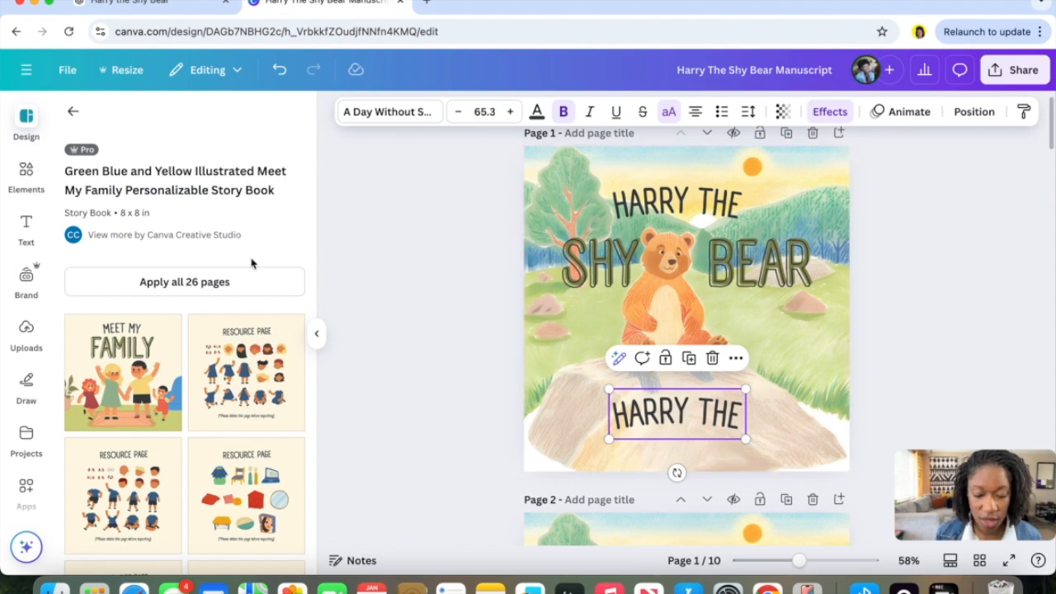
Remove the curve effect from the copied heading by setting its text shape to None.
{"action": "left_click", "coordinate": [832, 113]}
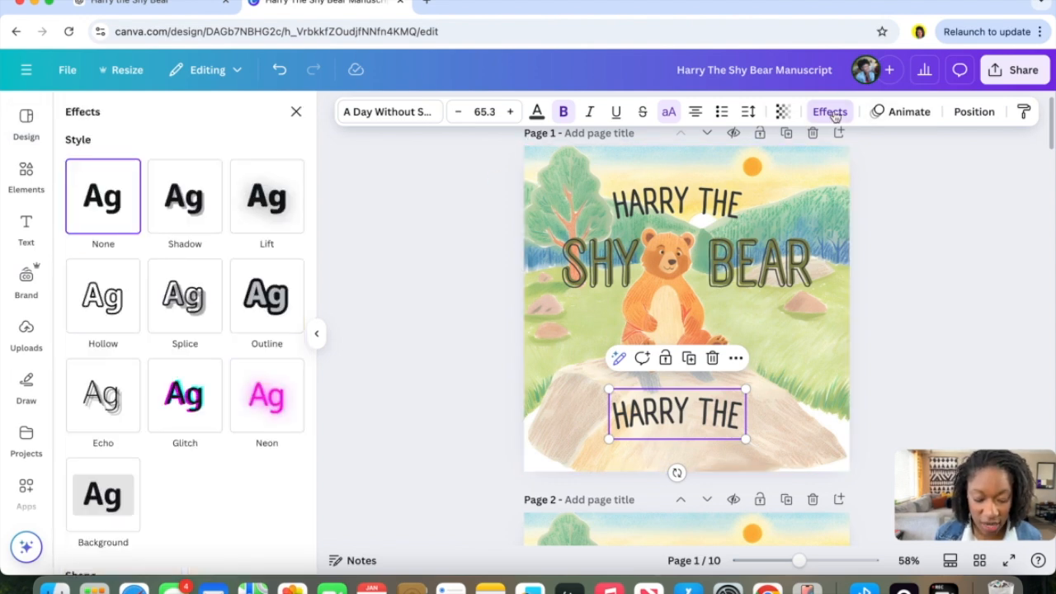
{"action": "scroll", "coordinate": [146, 401], "scroll_direction": "down", "scroll_amount": 5}
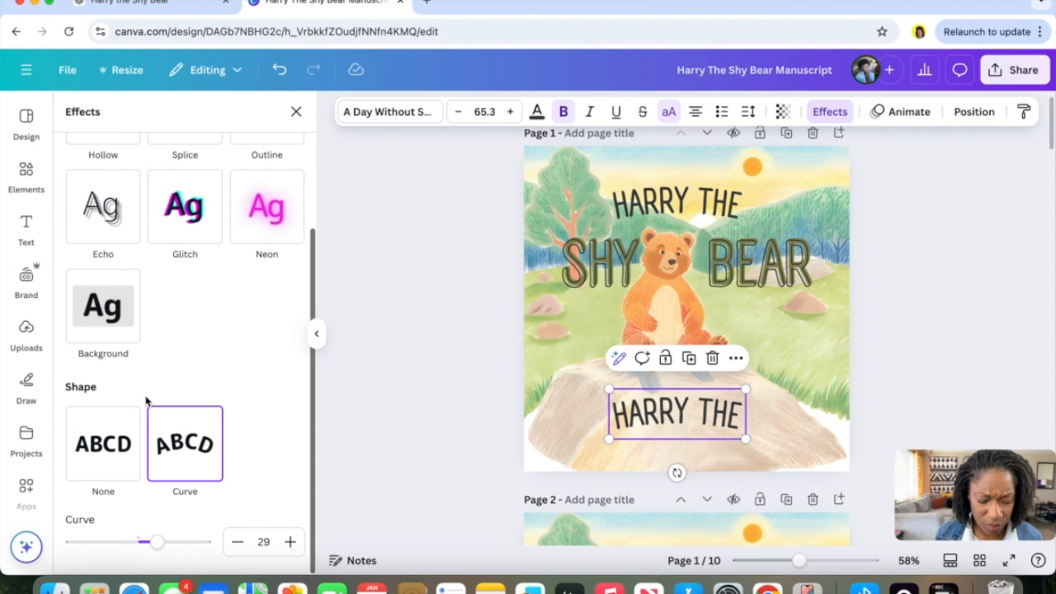
{"action": "left_click", "coordinate": [99, 446]}
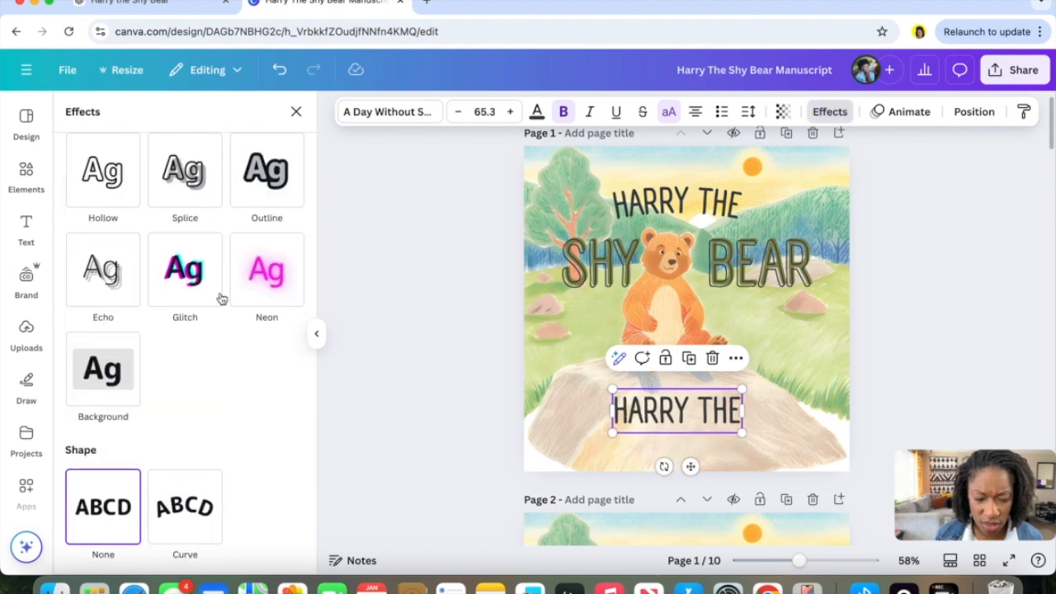
Reduce the copied heading's font size to 27.3.
{"action": "left_click", "coordinate": [456, 114]}
{"action": "left_click", "coordinate": [457, 114]}
{"action": "left_click", "coordinate": [456, 114]}
{"action": "left_click", "coordinate": [457, 114]}
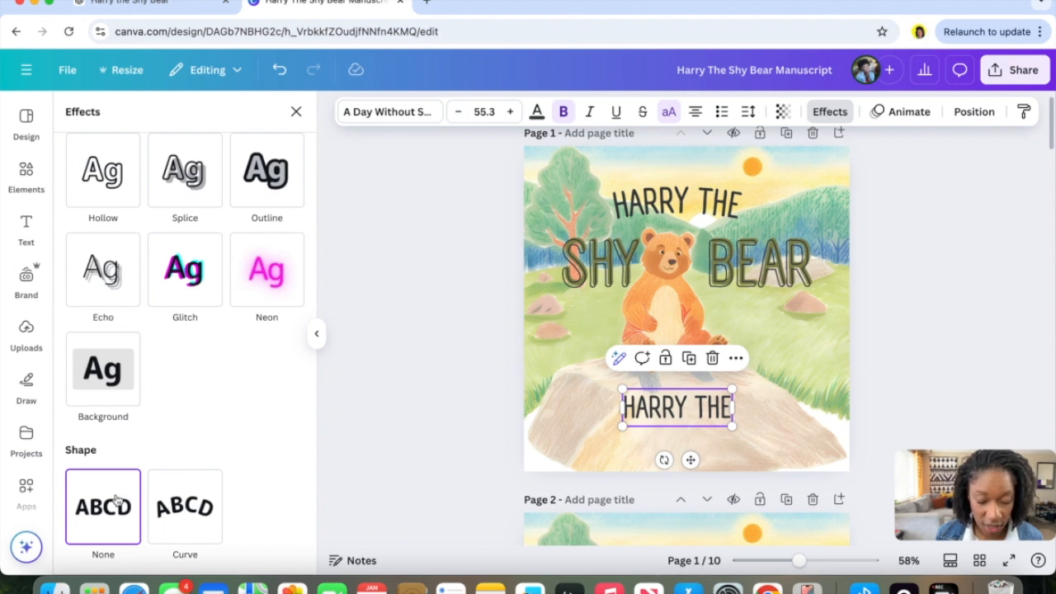
{"action": "left_click", "coordinate": [459, 115]}
{"action": "left_click", "coordinate": [458, 115]}
{"action": "left_click", "coordinate": [458, 116]}
{"action": "left_click", "coordinate": [458, 115]}
{"action": "left_click", "coordinate": [458, 116]}
{"action": "left_click", "coordinate": [459, 116]}
{"action": "left_click", "coordinate": [459, 116]}
{"action": "left_click", "coordinate": [459, 116]}
{"action": "left_click", "coordinate": [459, 115]}
{"action": "left_click", "coordinate": [458, 115]}
{"action": "left_click", "coordinate": [459, 116]}
{"action": "left_click", "coordinate": [459, 115]}
{"action": "left_click", "coordinate": [458, 115]}
{"action": "left_click", "coordinate": [458, 116]}
{"action": "left_click", "coordinate": [458, 116]}
{"action": "left_click", "coordinate": [459, 115]}
{"action": "left_click", "coordinate": [459, 116]}
{"action": "left_click", "coordinate": [459, 116]}
{"action": "left_click", "coordinate": [459, 115]}
{"action": "left_click", "coordinate": [459, 116]}
{"action": "left_click", "coordinate": [459, 116]}
{"action": "left_click", "coordinate": [459, 116]}
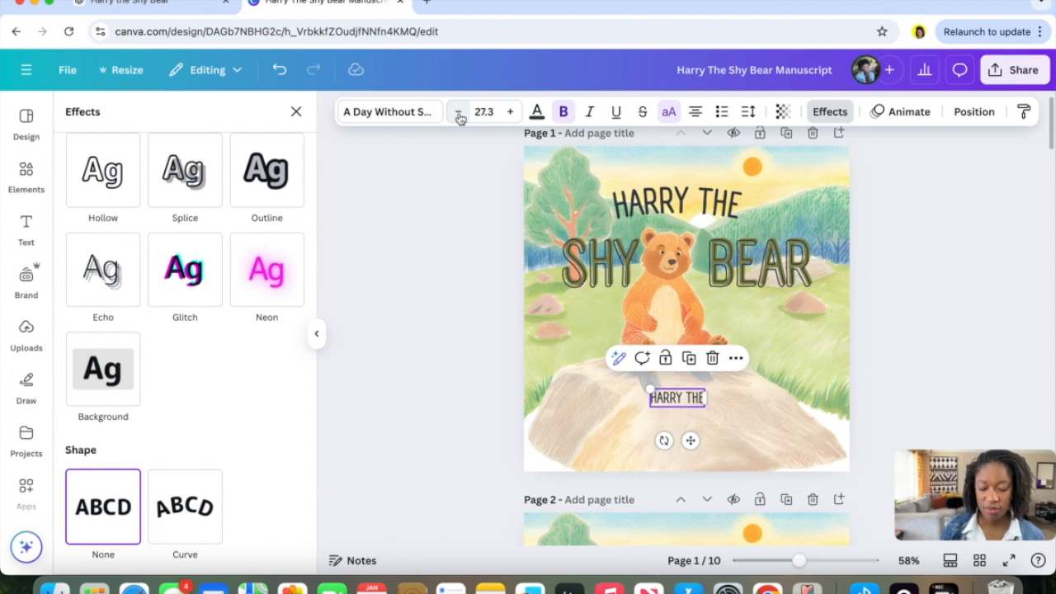
Change the small heading on the rock to BY A GREAT AUTHOR.
{"action": "double_click", "coordinate": [675, 400]}
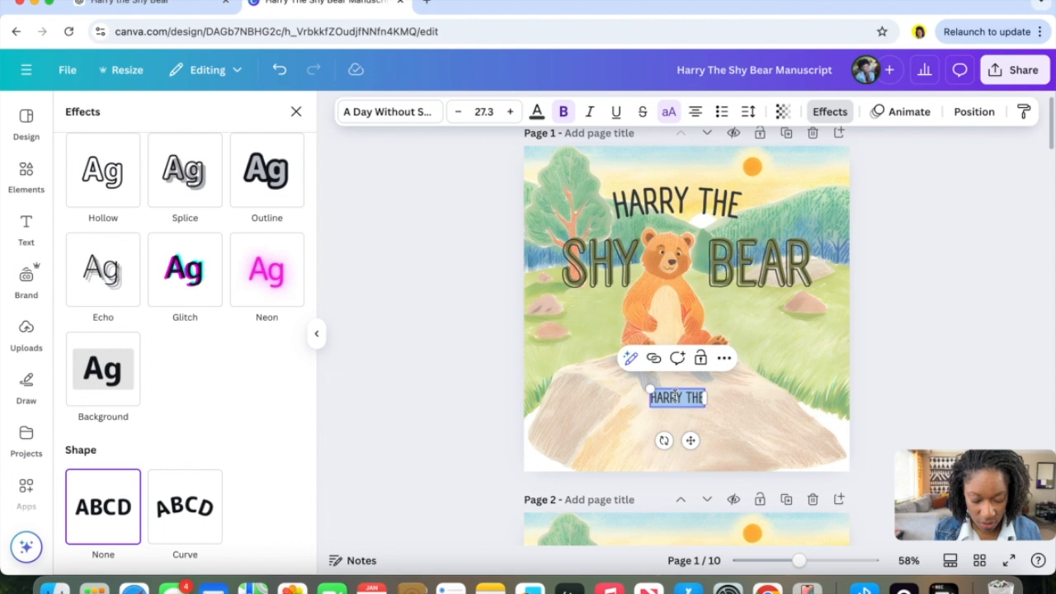
{"action": "type", "text": "BY A GREAT AUTHOR"}
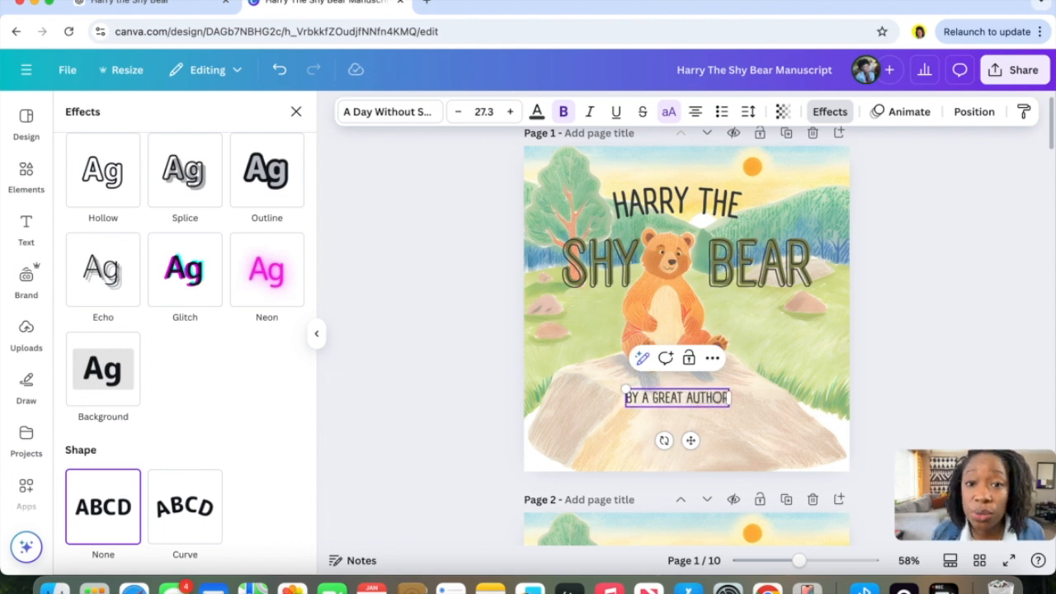
{"action": "left_click", "coordinate": [943, 348]}
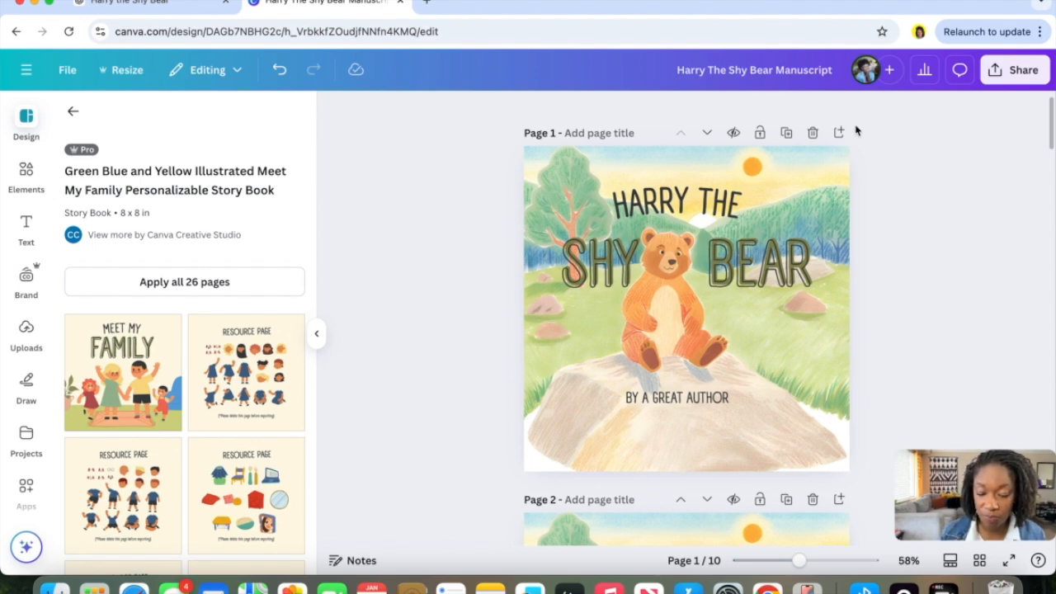
Delete a page from the storybook and review the remaining pages.
{"action": "left_click", "coordinate": [813, 133]}
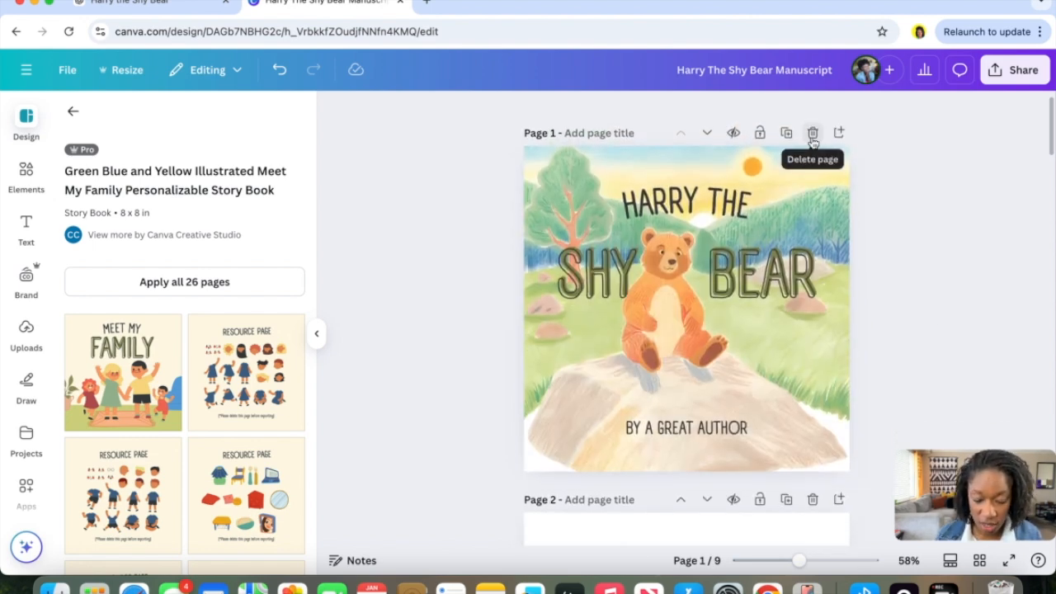
{"action": "scroll", "coordinate": [841, 239], "scroll_direction": "down", "scroll_amount": 20}
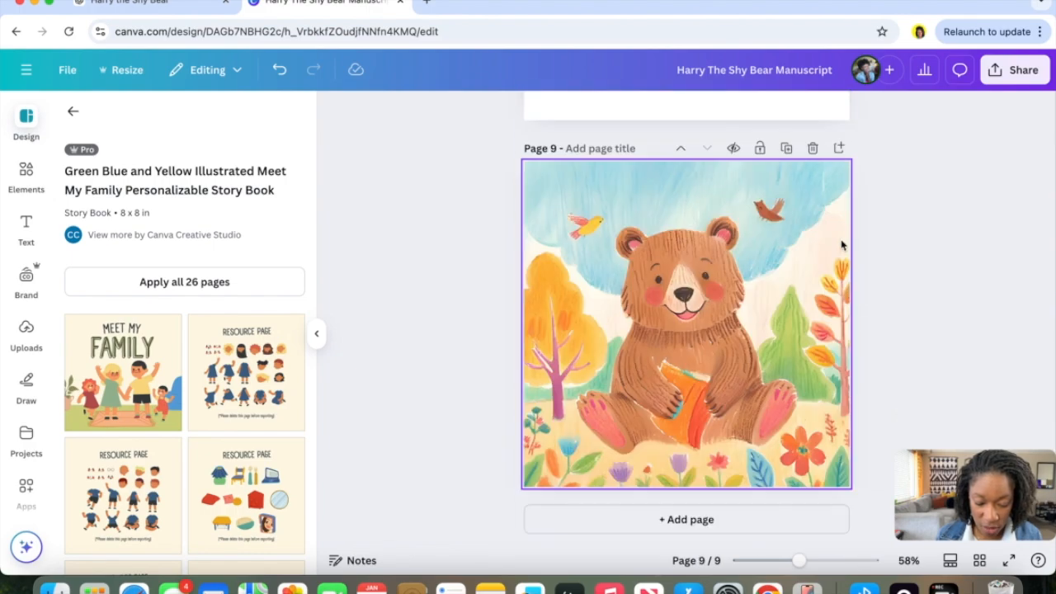
{"action": "scroll", "coordinate": [841, 244], "scroll_direction": "up", "scroll_amount": 20}
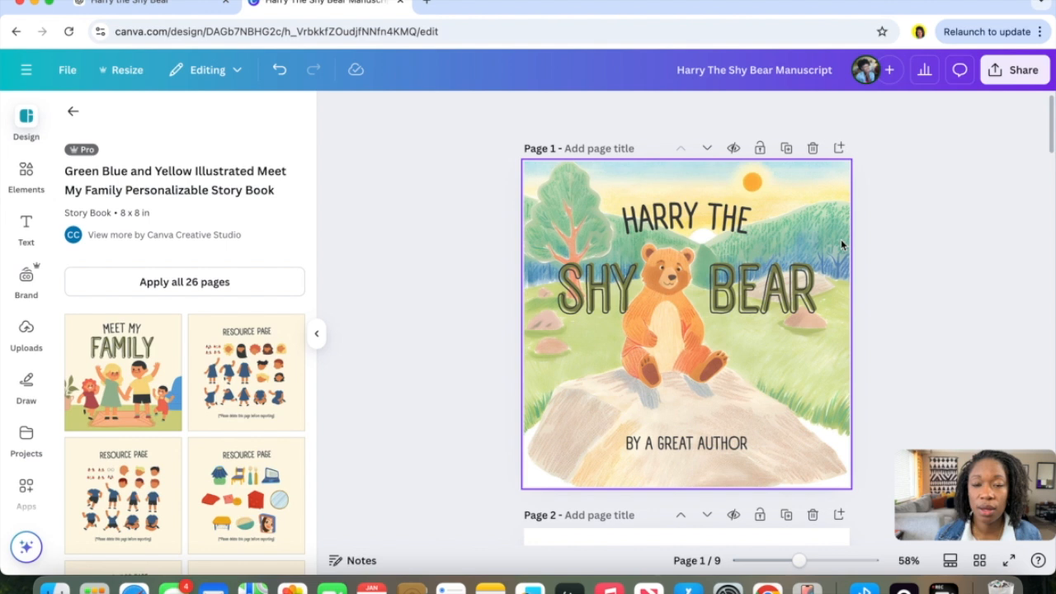
Download all pages of the design as a PDF Print file with the RGB color profile.
{"action": "left_click", "coordinate": [995, 70]}
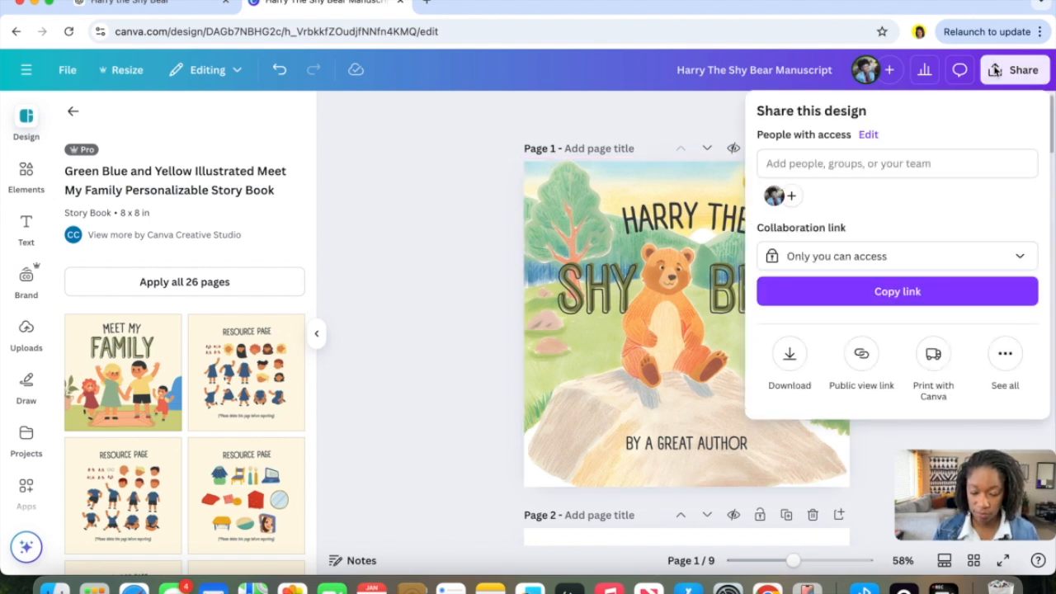
{"action": "left_click", "coordinate": [790, 357]}
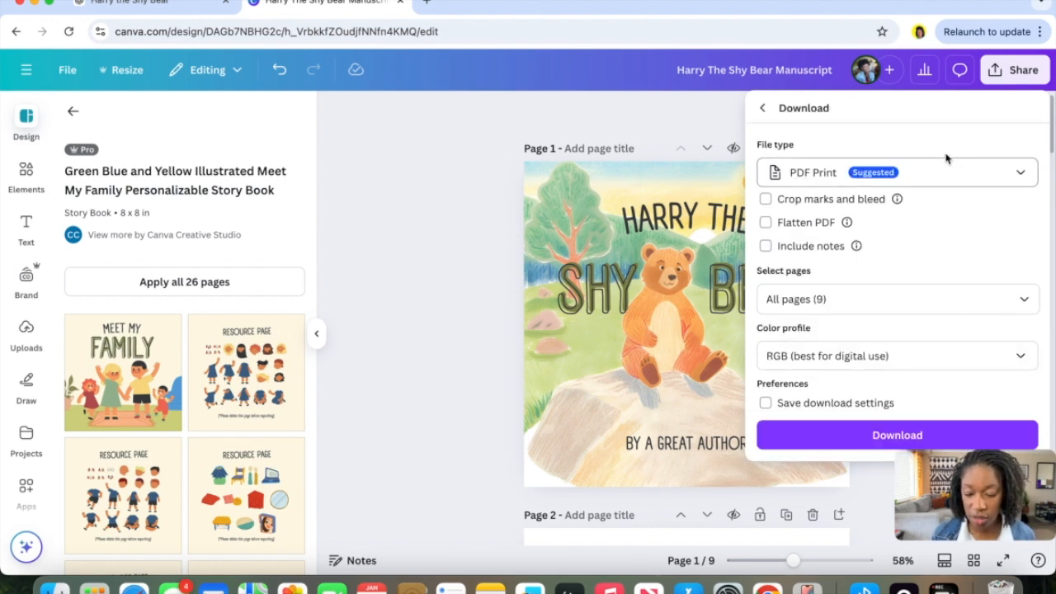
{"action": "left_click", "coordinate": [948, 173]}
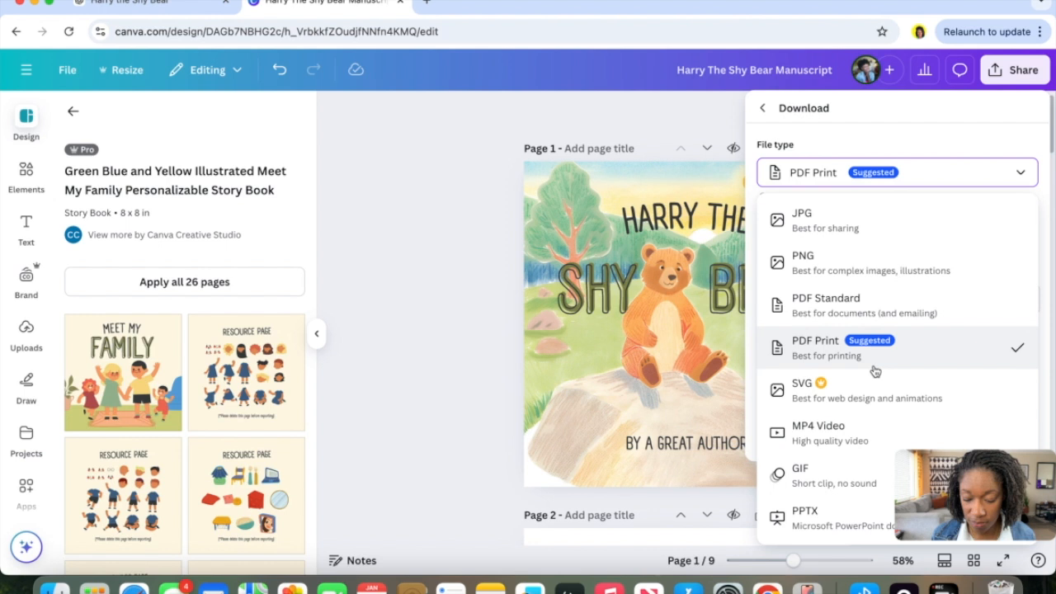
{"action": "left_click", "coordinate": [965, 188]}
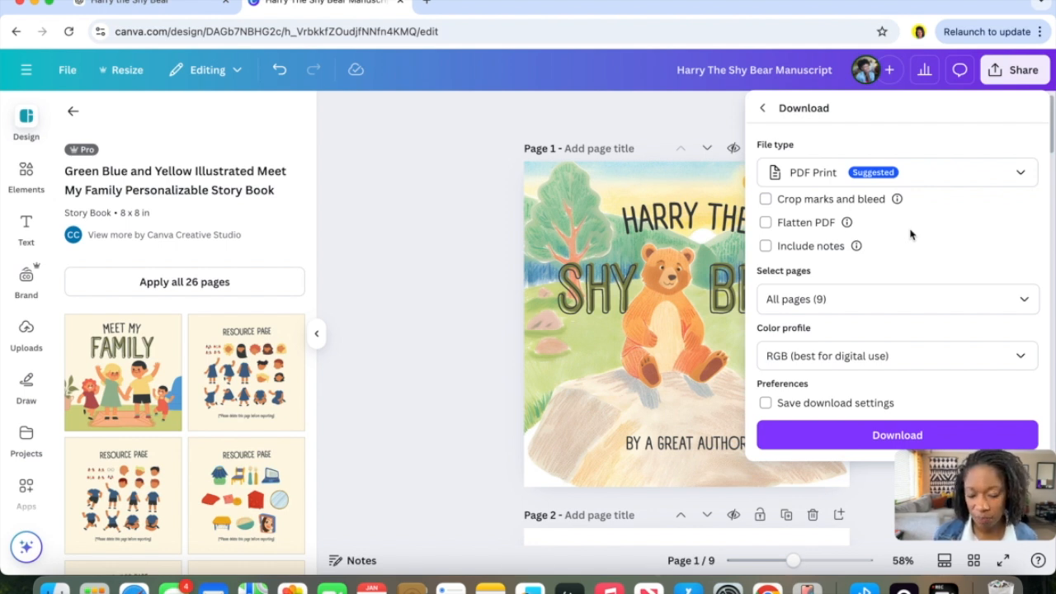
{"action": "left_click", "coordinate": [860, 369]}
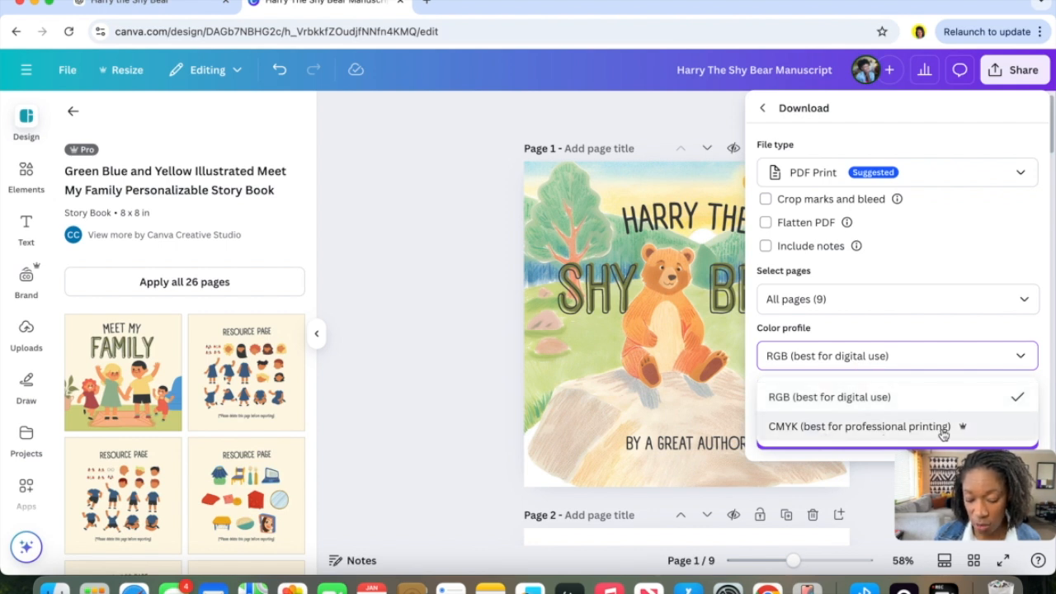
{"action": "left_click", "coordinate": [965, 367]}
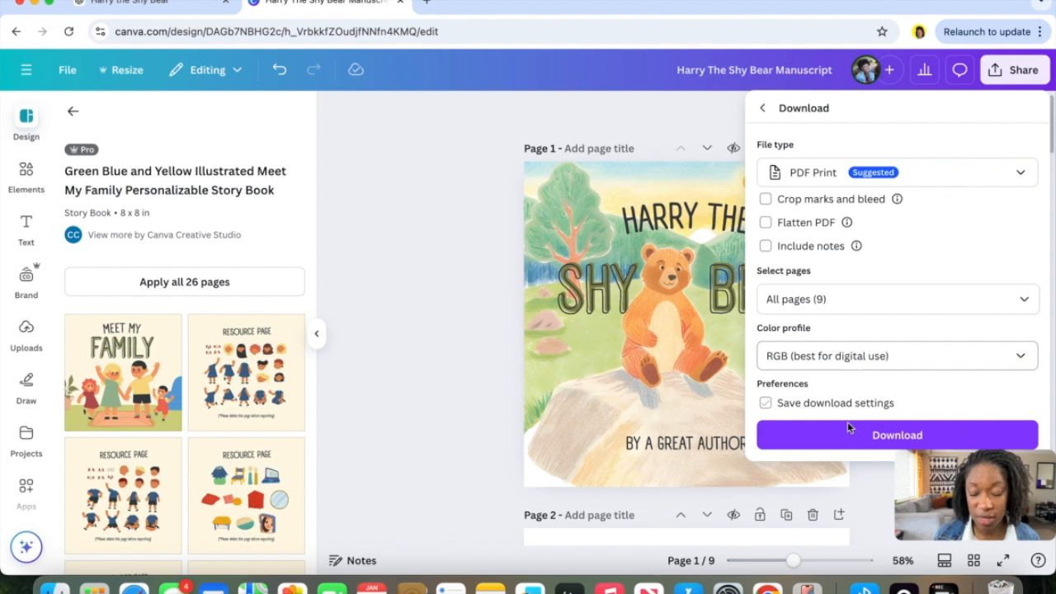
{"action": "left_click", "coordinate": [880, 443]}
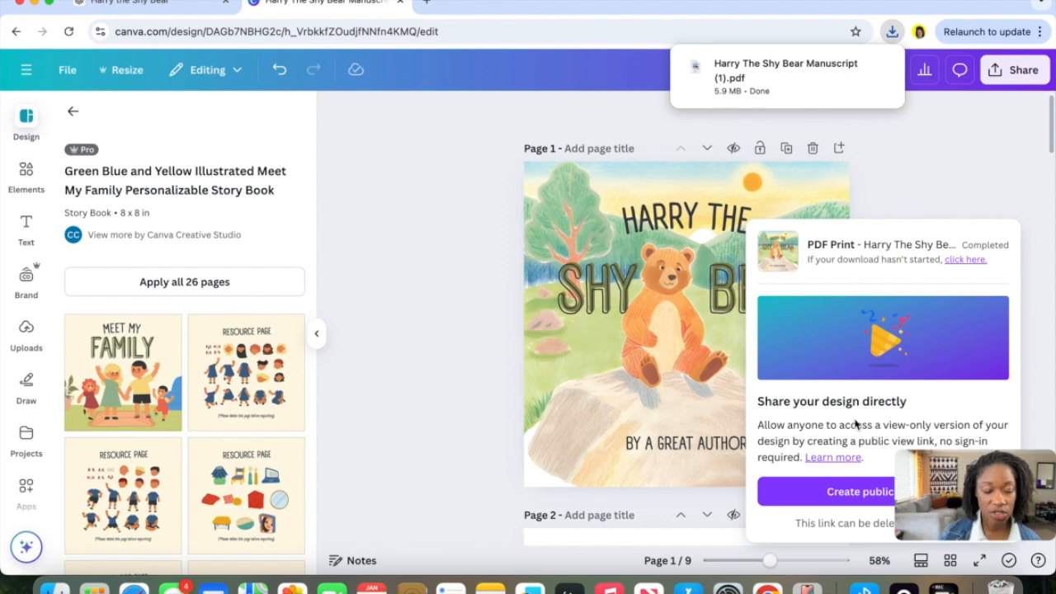
Switch to the other browser tab and search Google for flipbook maker.
{"action": "left_click", "coordinate": [186, 7]}
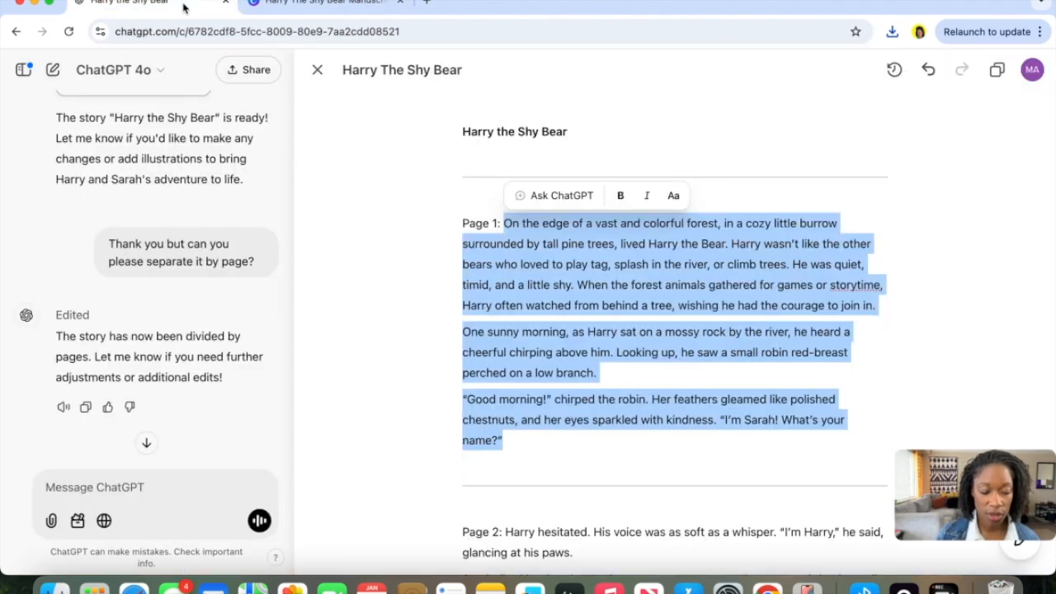
{"action": "left_click", "coordinate": [259, 33]}
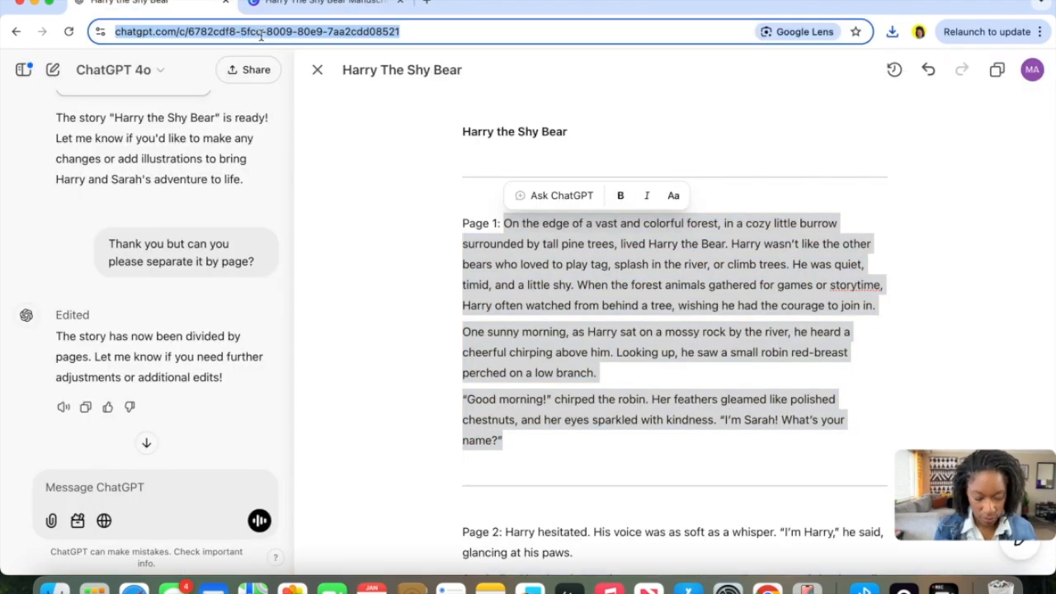
{"action": "type", "text": "flu"}
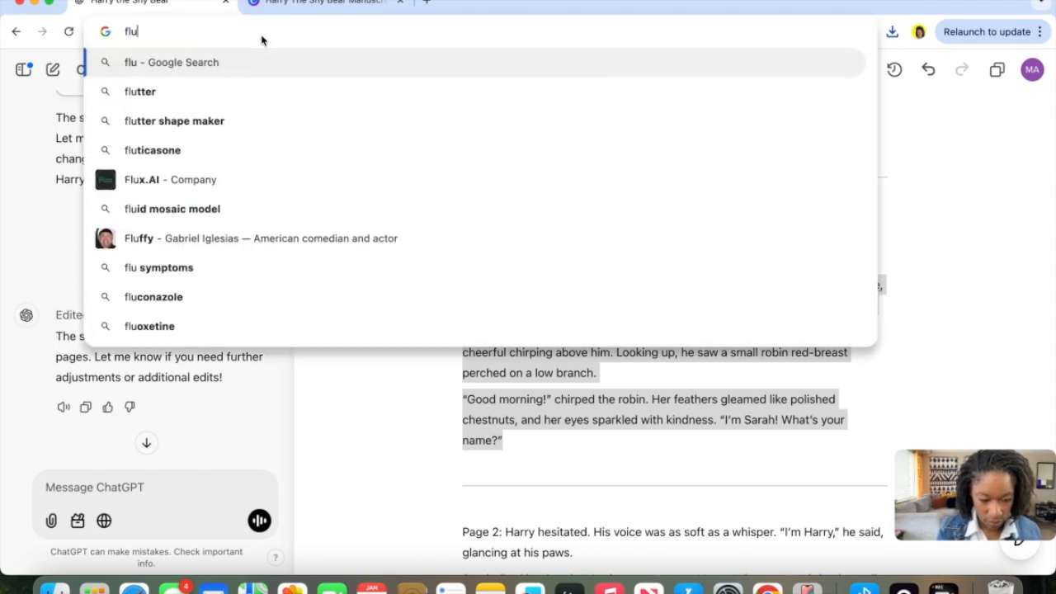
{"action": "key", "text": "BackSpace"}
{"action": "type", "text": "i"}
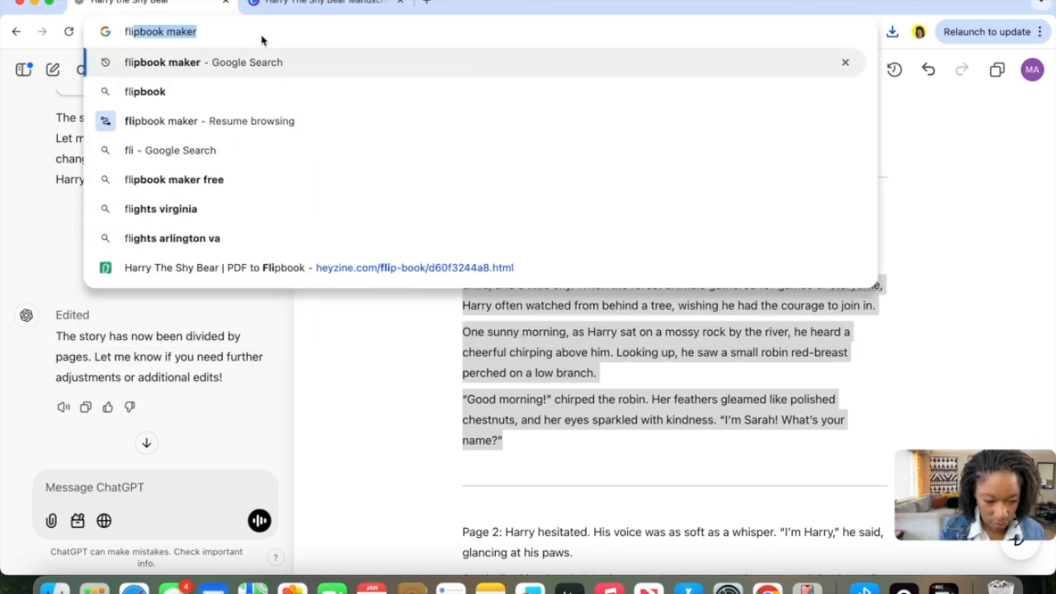
{"action": "key", "text": "Return"}
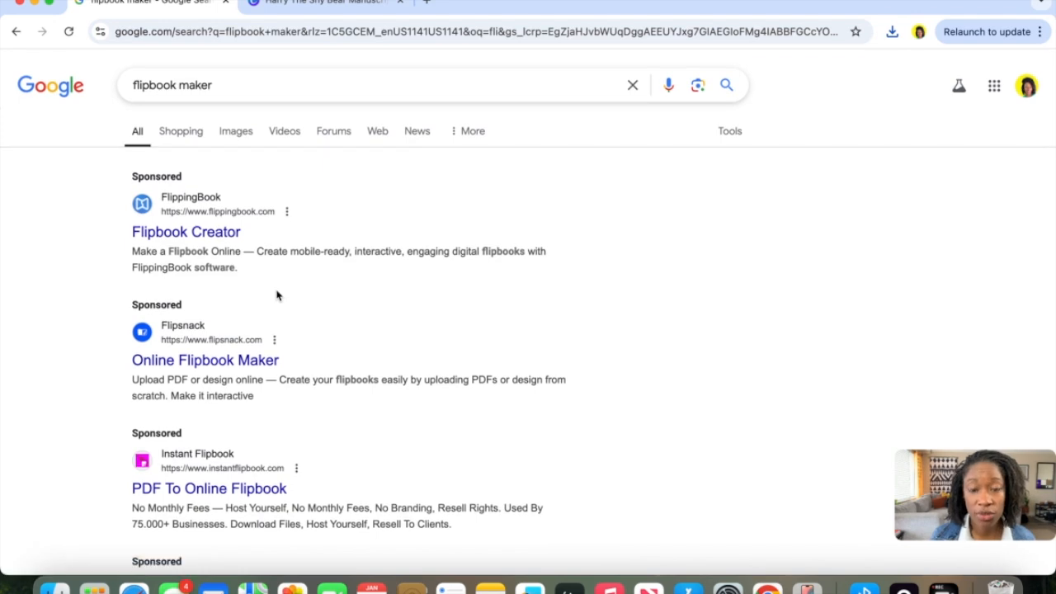
Open the Heyzine PDF to Flipbook site and upload the downloaded Harry The Shy Bear Manuscript PDF.
{"action": "scroll", "coordinate": [278, 295], "scroll_direction": "down", "scroll_amount": 5}
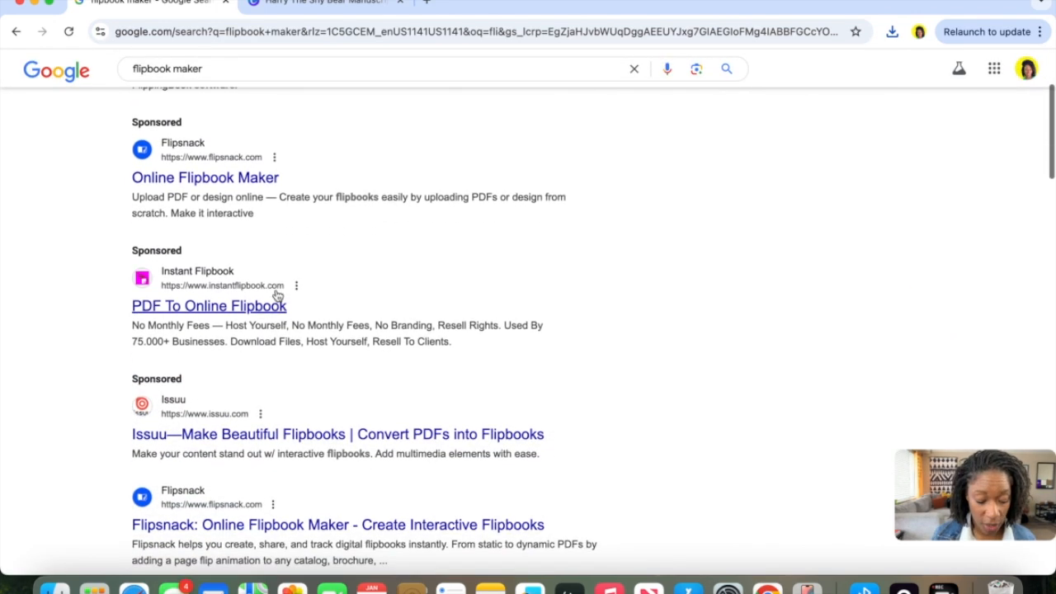
{"action": "scroll", "coordinate": [277, 295], "scroll_direction": "down", "scroll_amount": 2}
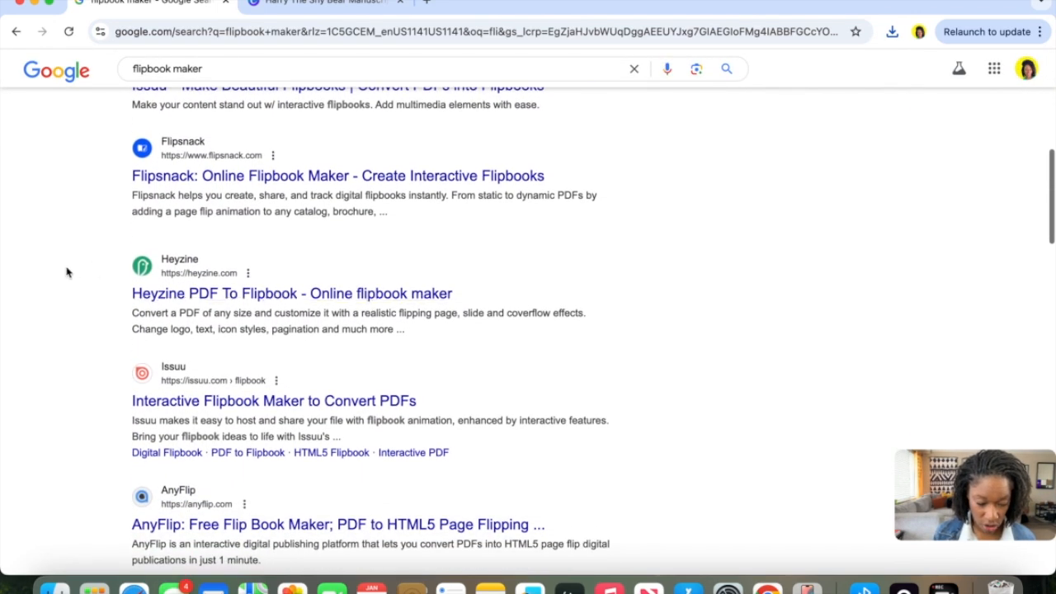
{"action": "left_click", "coordinate": [283, 302]}
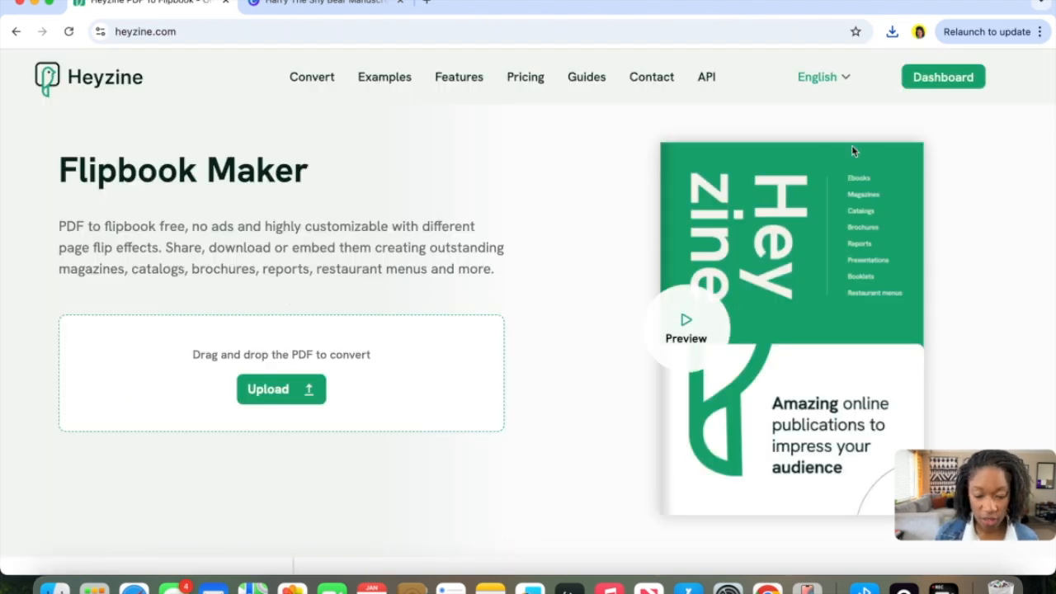
{"action": "left_click", "coordinate": [893, 33]}
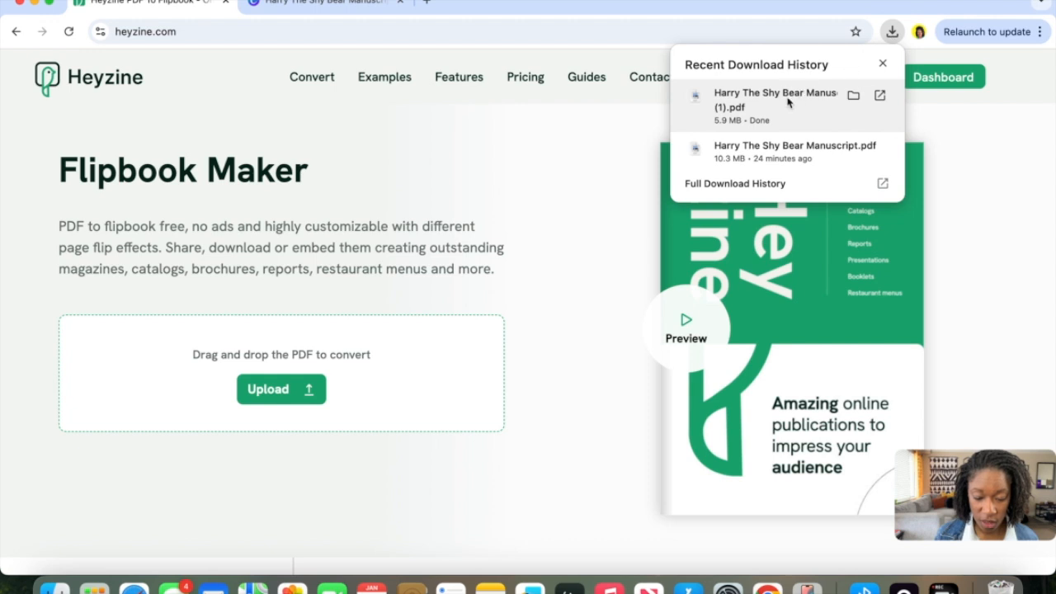
{"action": "left_click_drag", "start_coordinate": [788, 101], "coordinate": [255, 397]}
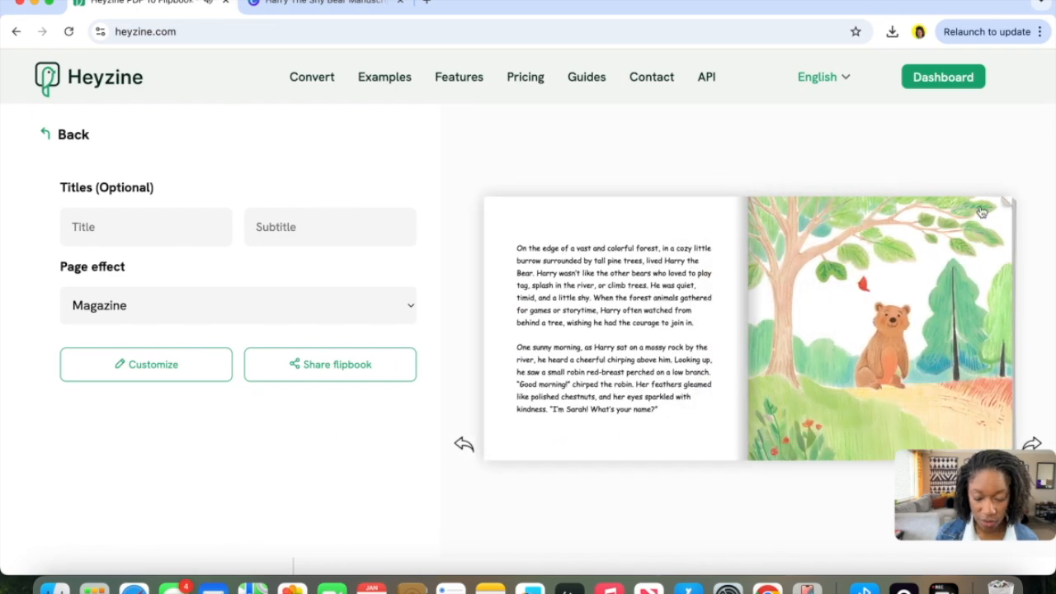
Page through the flipbook preview from the cover onward.
{"action": "left_click", "coordinate": [500, 213]}
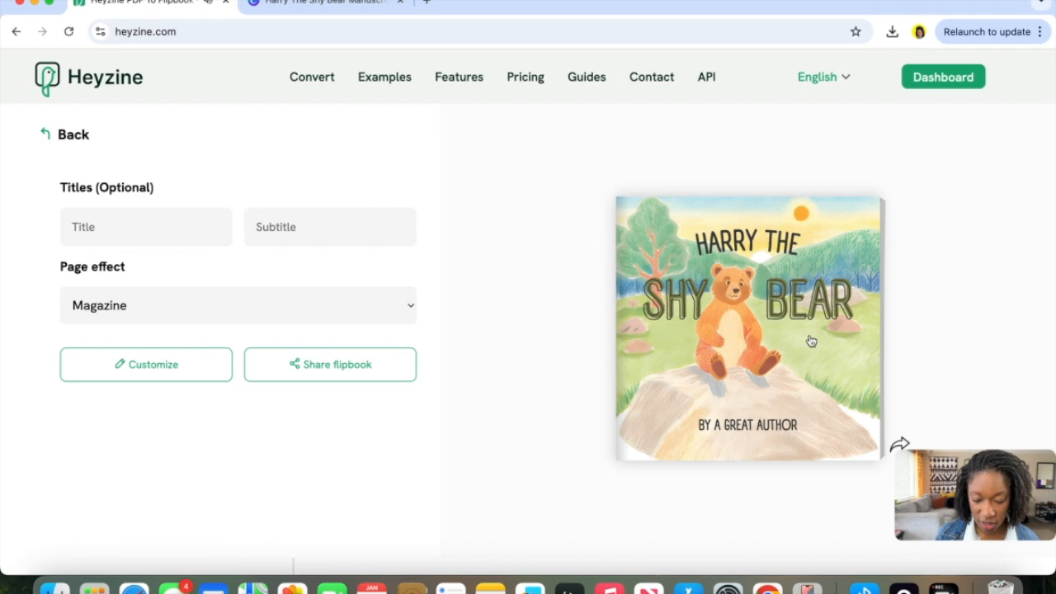
{"action": "left_click", "coordinate": [864, 435]}
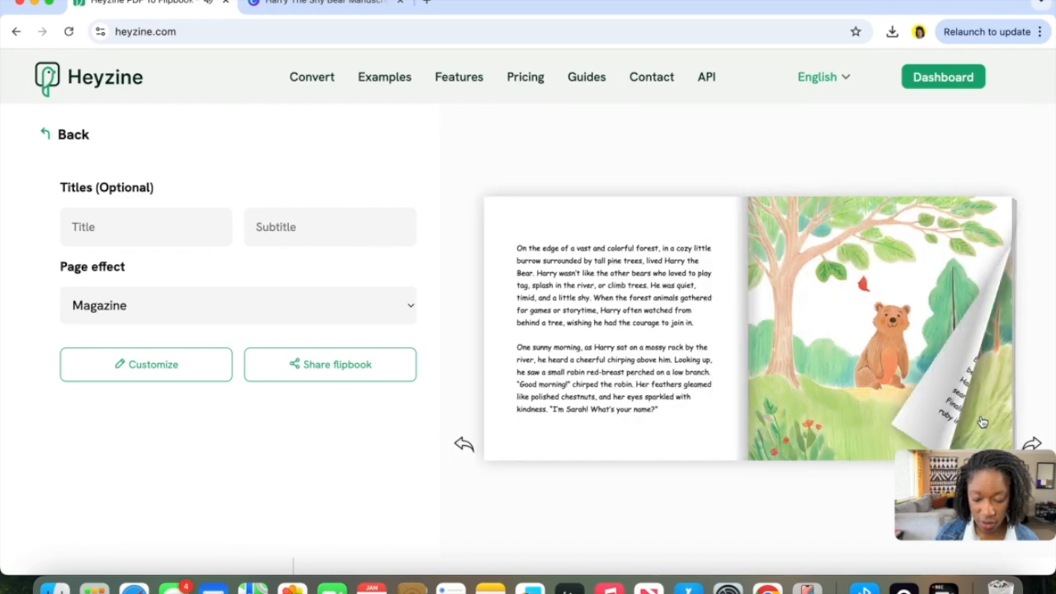
{"action": "left_click", "coordinate": [984, 424]}
{"action": "left_click", "coordinate": [982, 421]}
{"action": "left_click", "coordinate": [982, 422]}
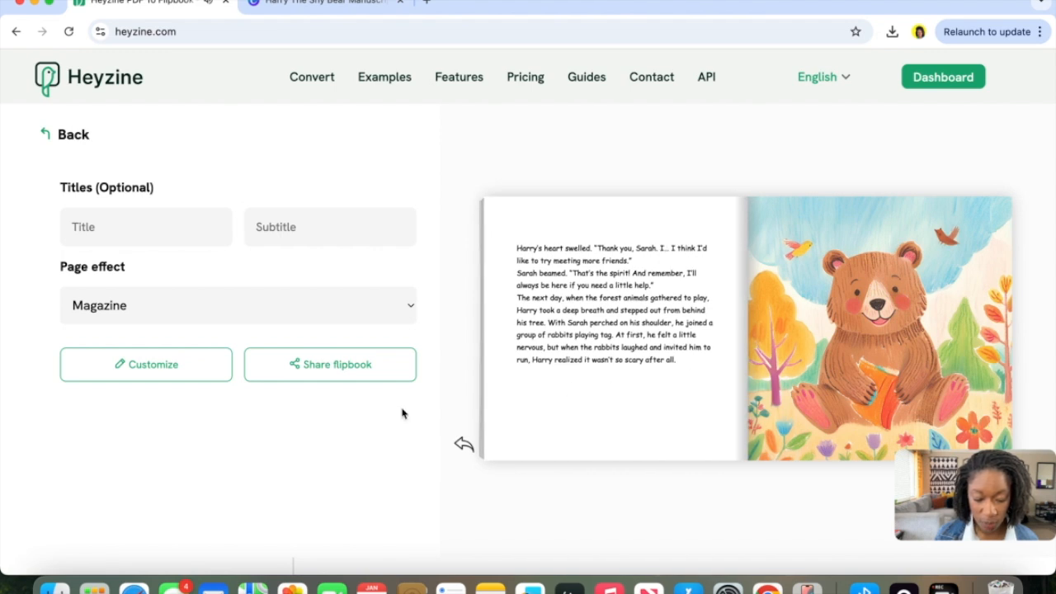
Title the flipbook Harry The Shy Bear and set its page effect to Book.
{"action": "left_click", "coordinate": [112, 232]}
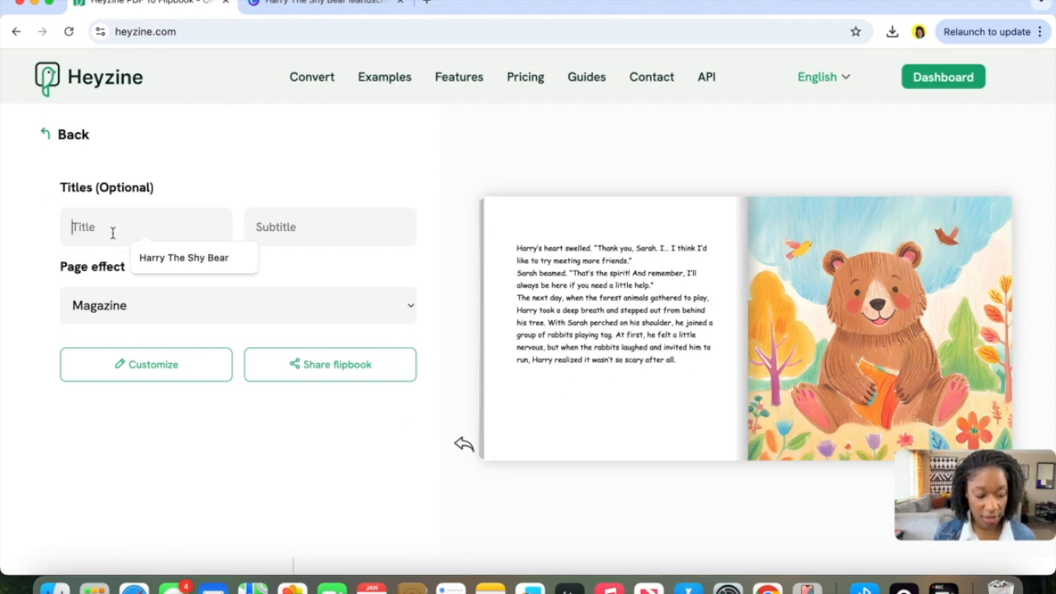
{"action": "left_click", "coordinate": [175, 257]}
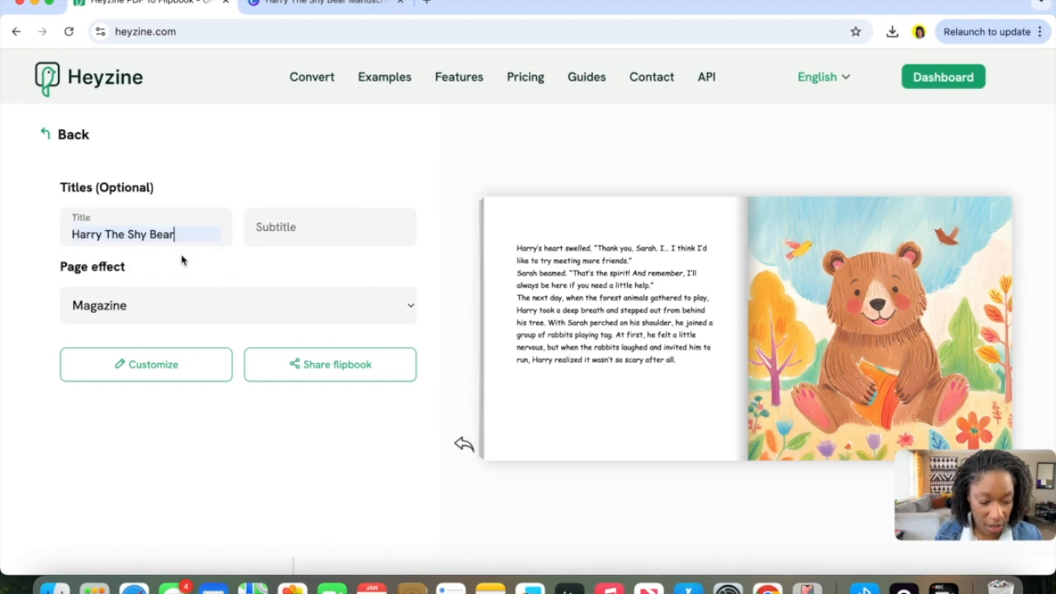
{"action": "left_click", "coordinate": [352, 318]}
{"action": "left_click", "coordinate": [250, 325]}
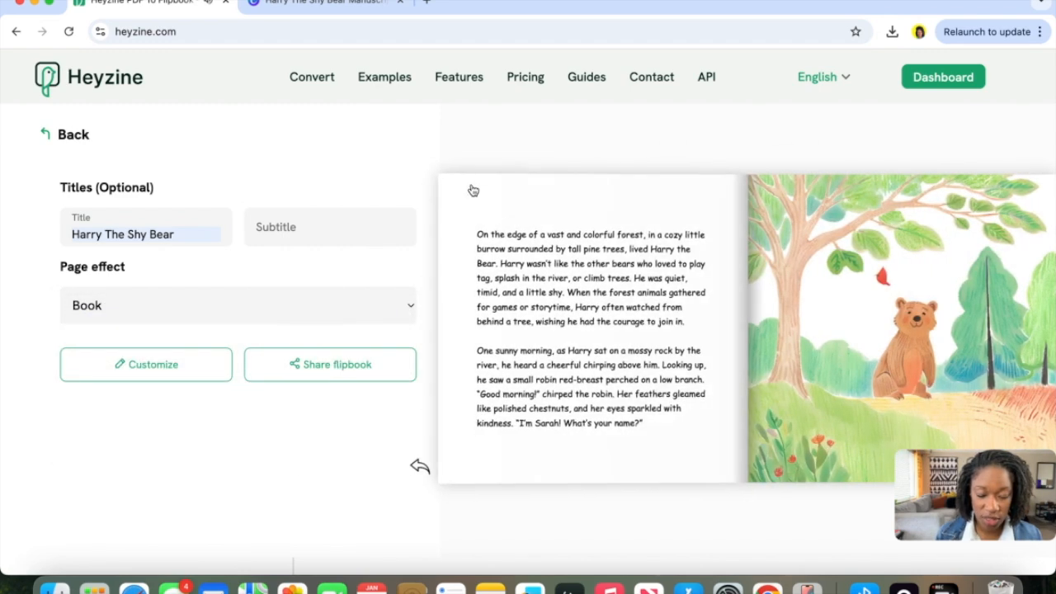
{"action": "left_click", "coordinate": [472, 191]}
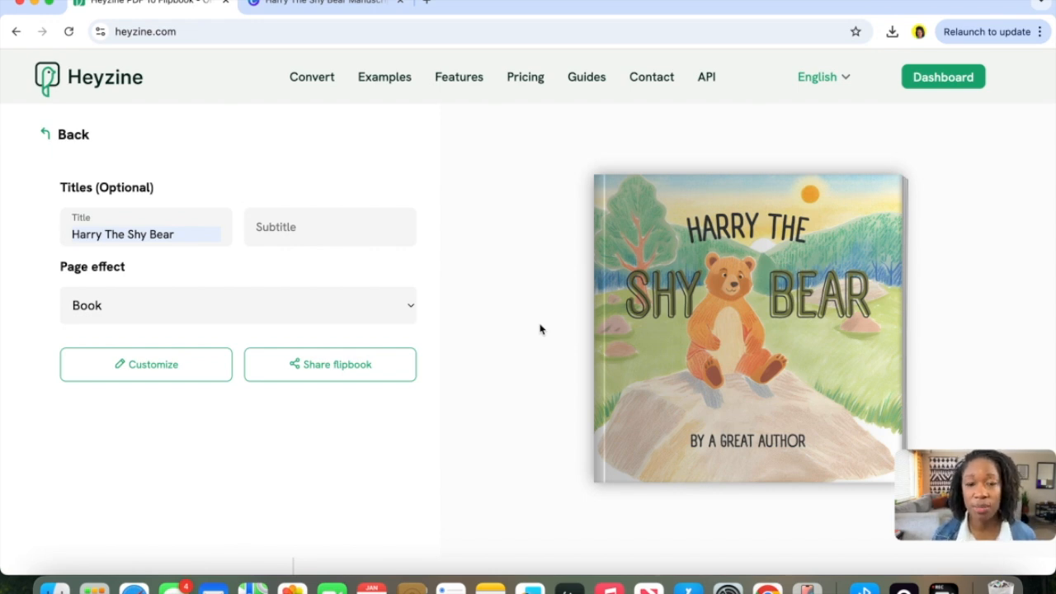
Open the flipbook's sharing options and copy its reader link.
{"action": "left_click", "coordinate": [345, 375]}
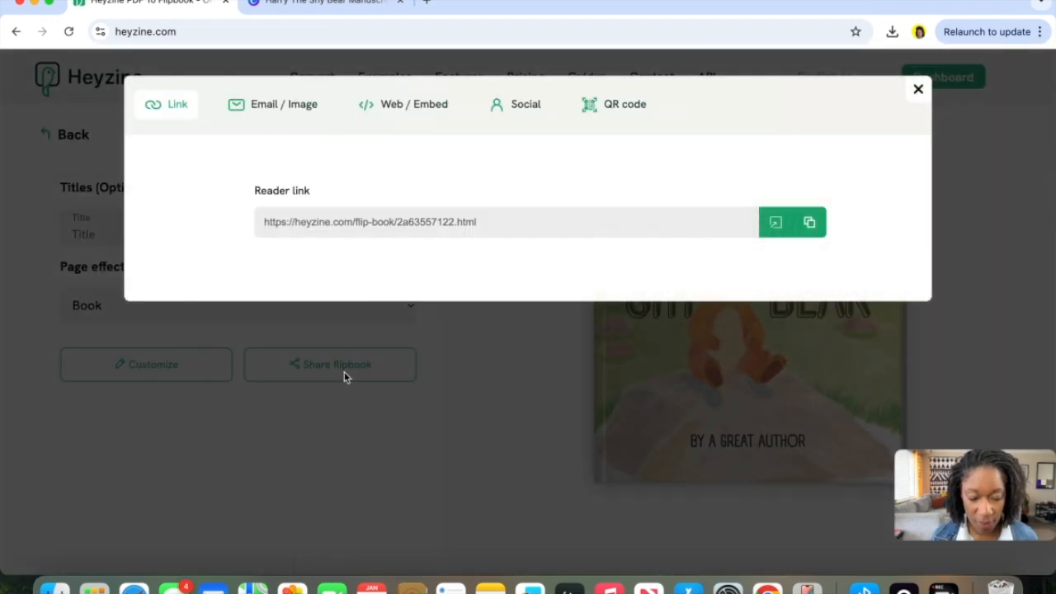
{"action": "triple_click", "coordinate": [463, 227]}
{"action": "key", "text": "super+c"}
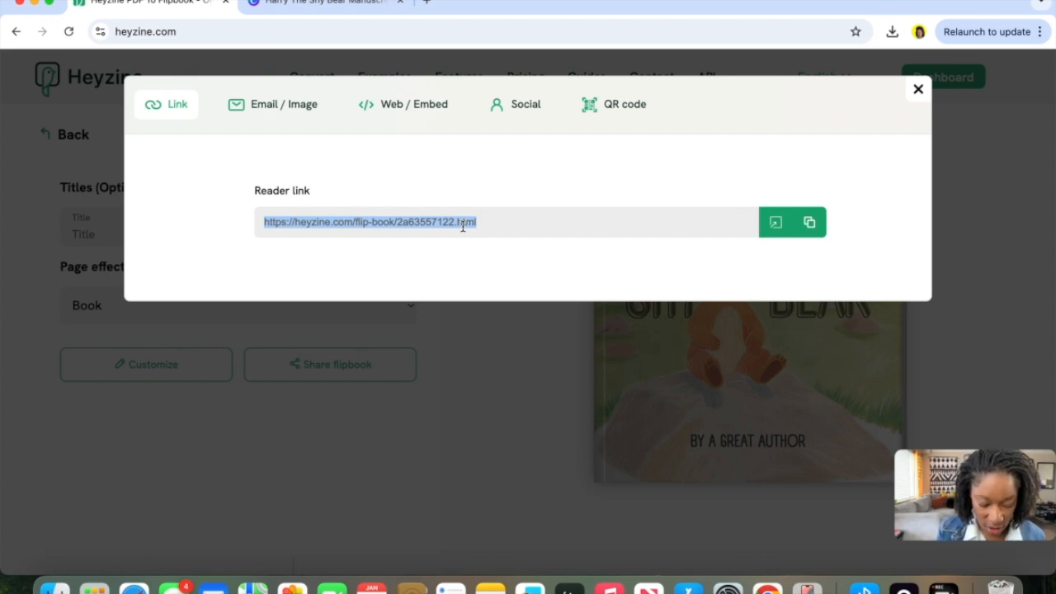
Open the copied reader link in a new browser tab and page through the published flipbook.
{"action": "left_click", "coordinate": [427, 1]}
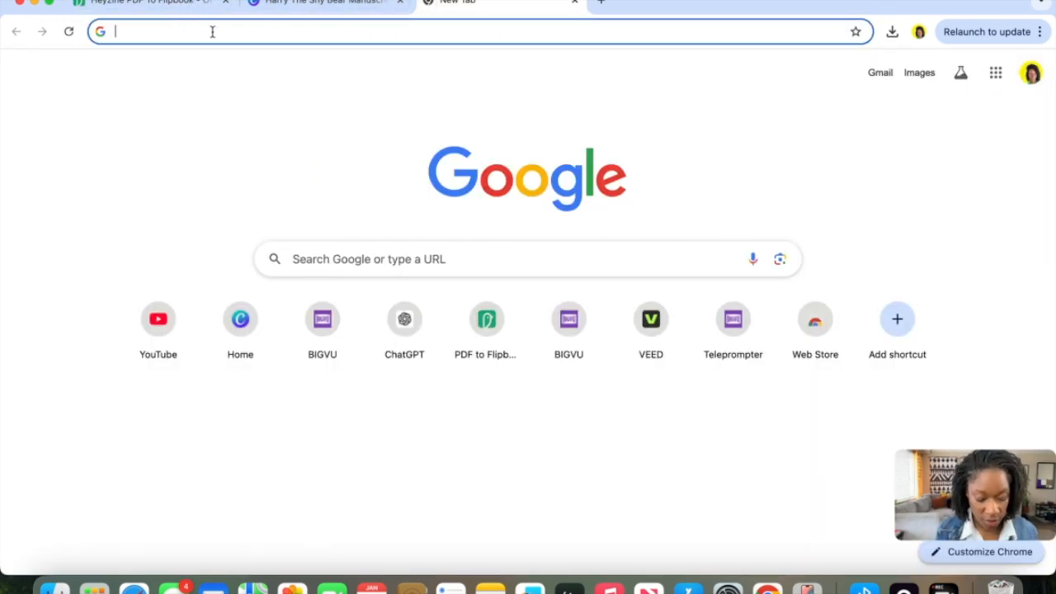
{"action": "key", "text": "super+v"}
{"action": "key", "text": "Return"}
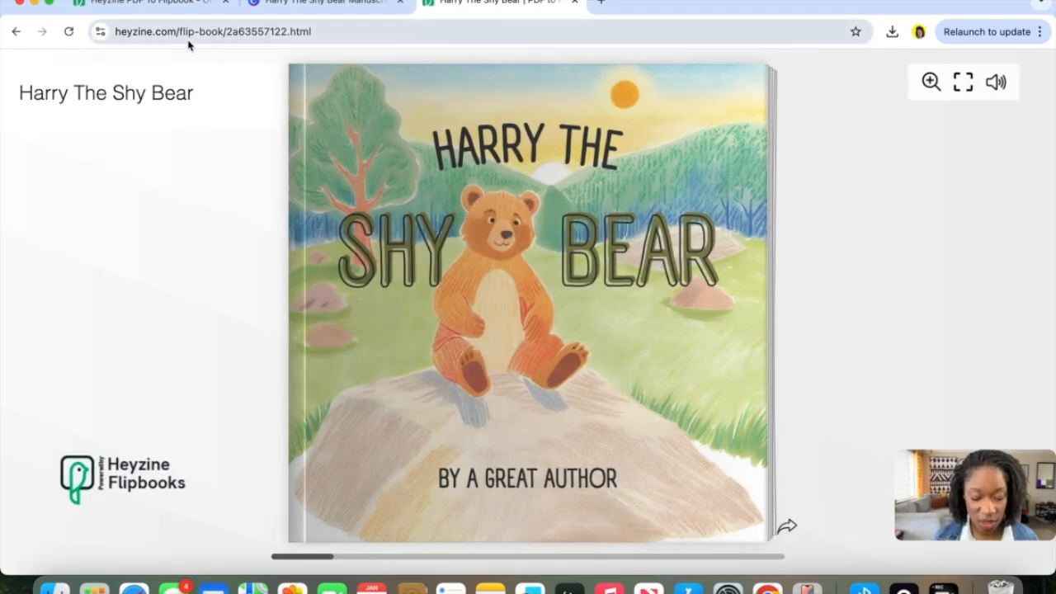
{"action": "left_click", "coordinate": [737, 103]}
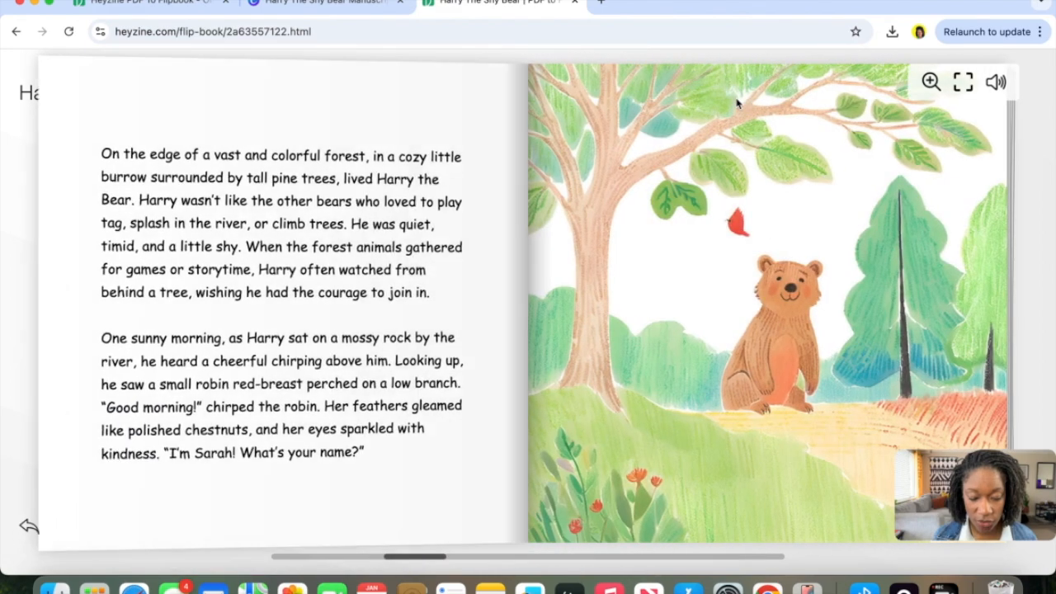
{"action": "left_click", "coordinate": [998, 240]}
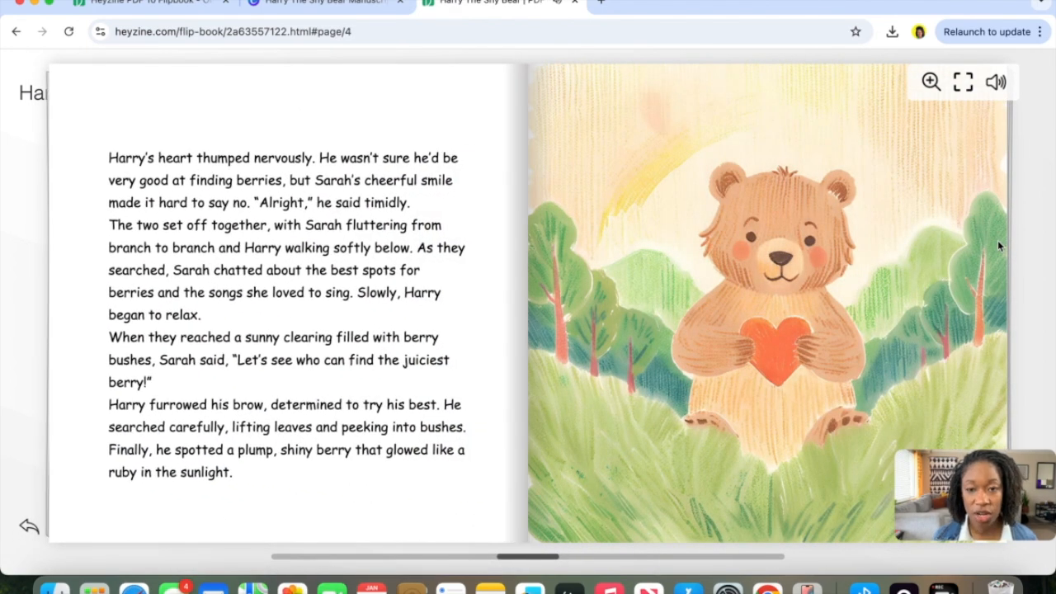